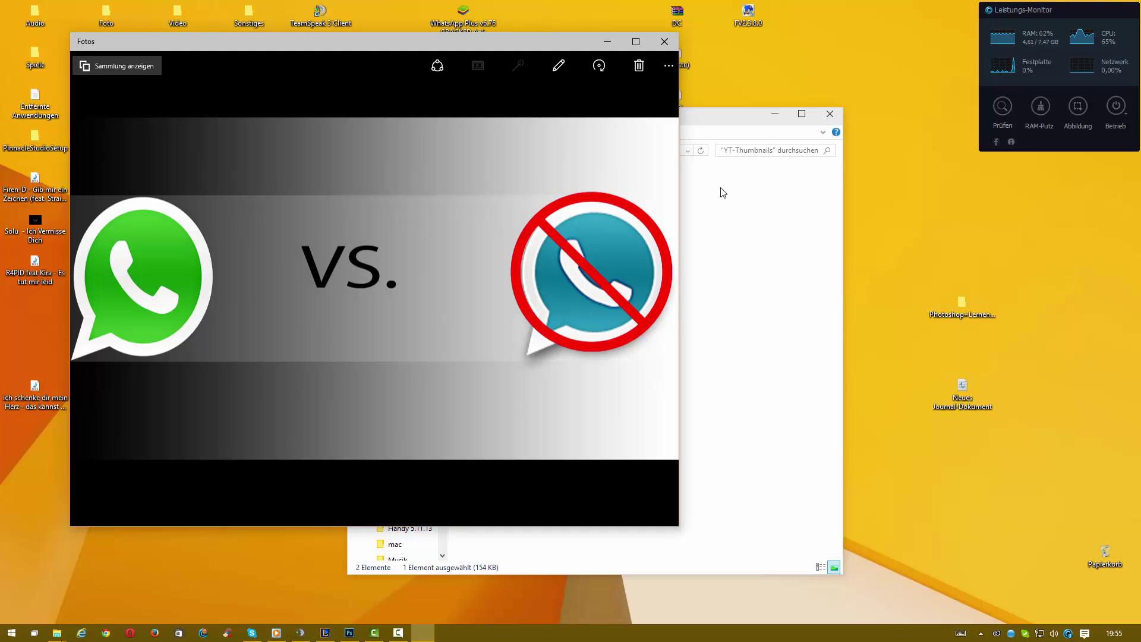
Step: View the Whatsapp-VS-Whatsapp+ thumbnail in the Photos collection, then close the Photos app
click(663, 43)
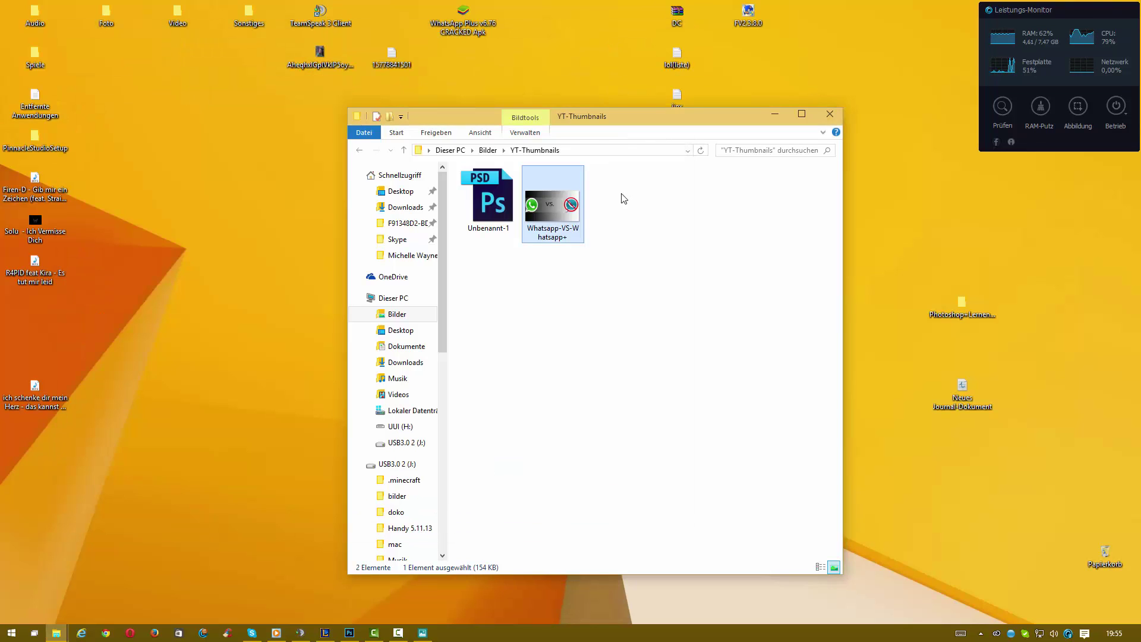
click(423, 632)
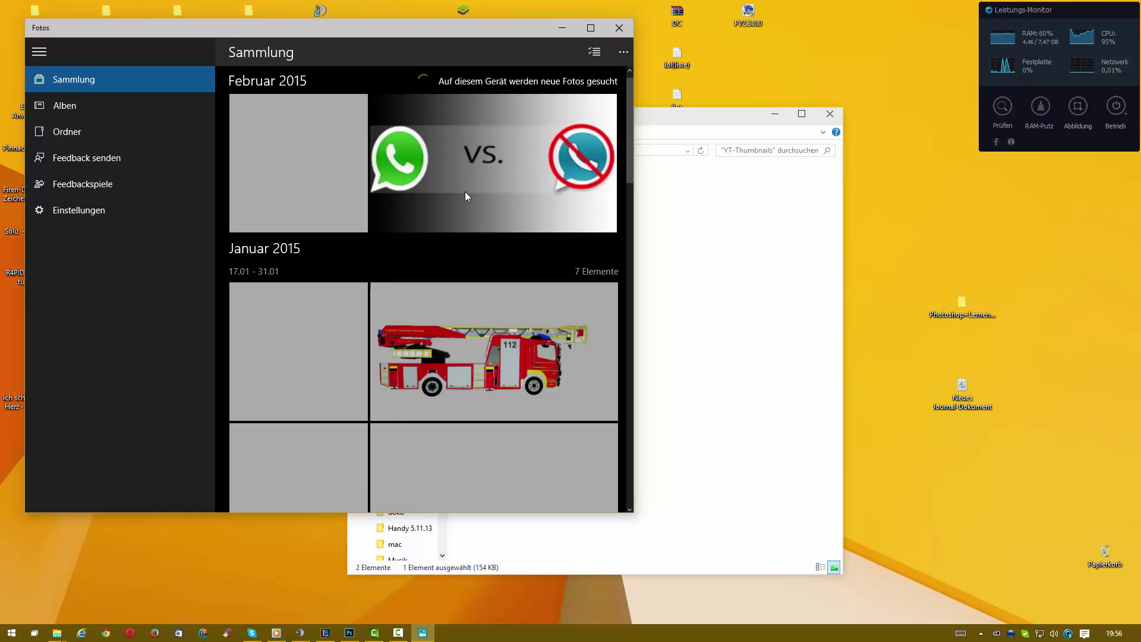
click(465, 193)
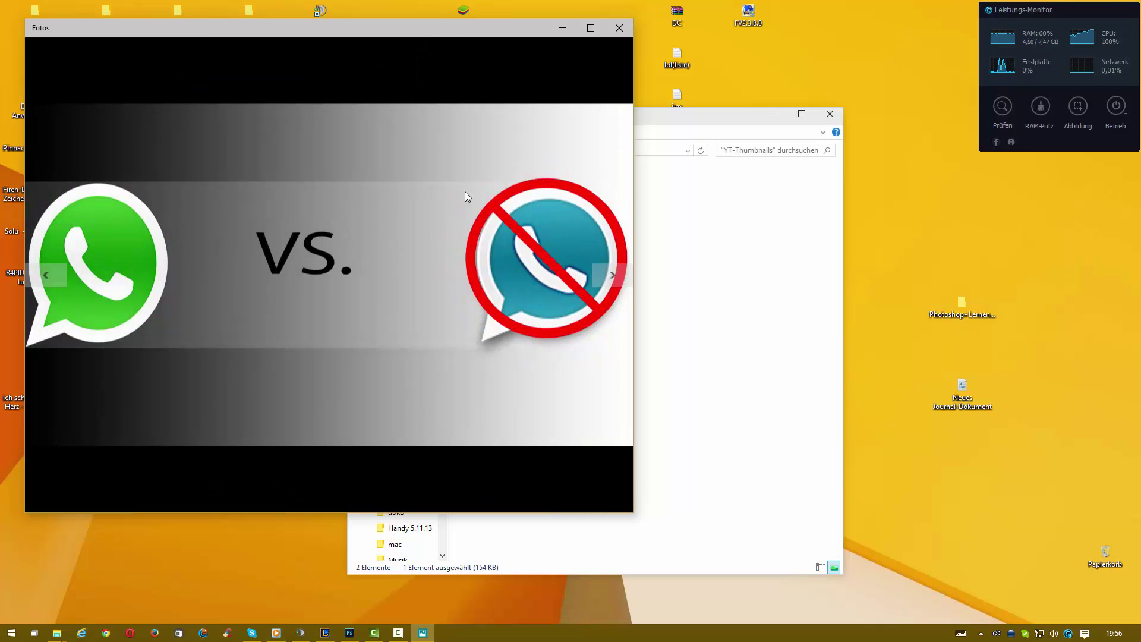
click(609, 36)
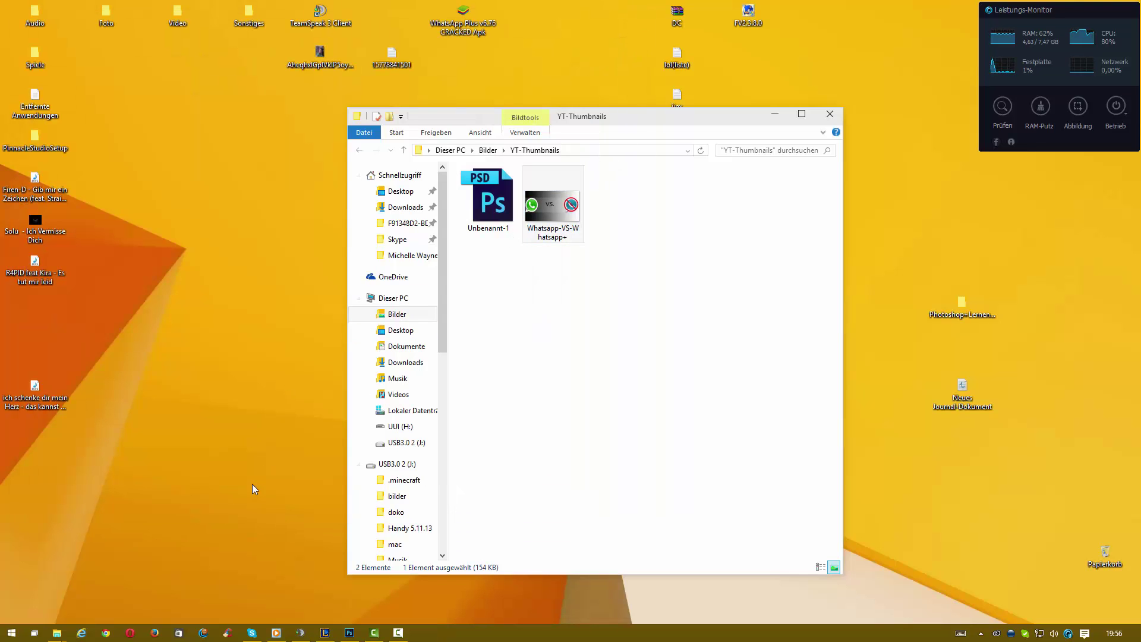
Step: Switch to Photoshop
click(349, 633)
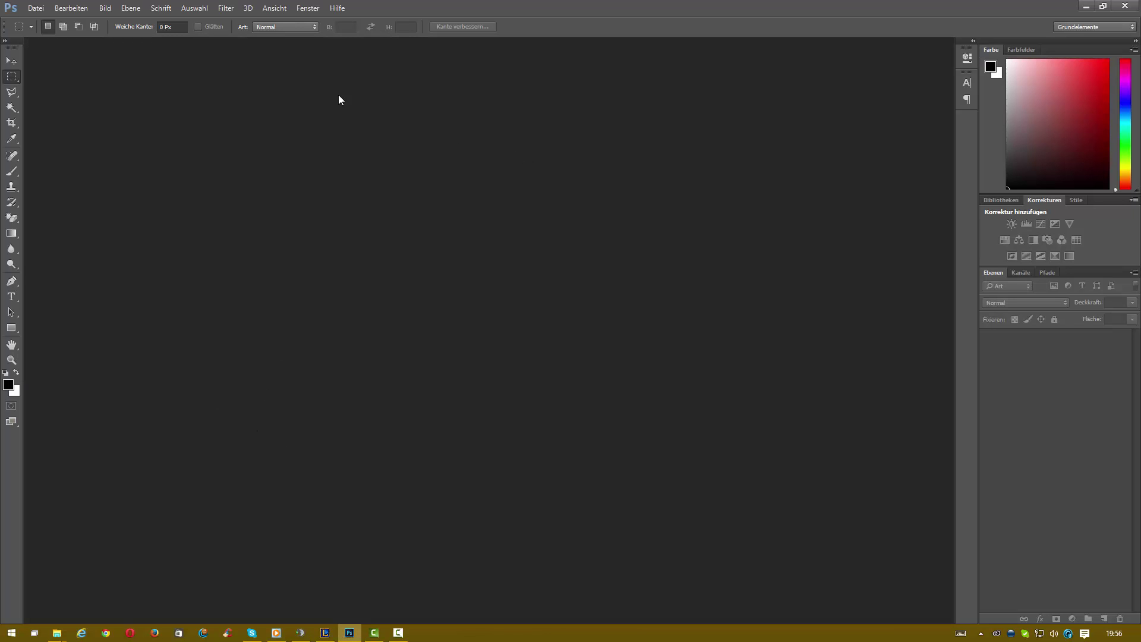
click(36, 7)
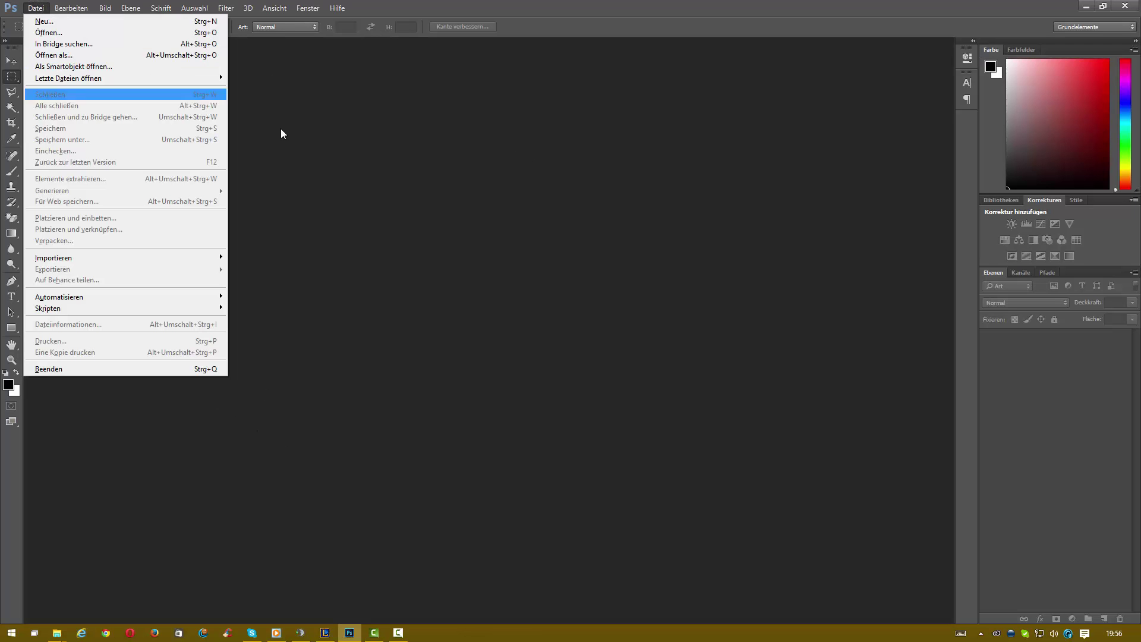
click(331, 110)
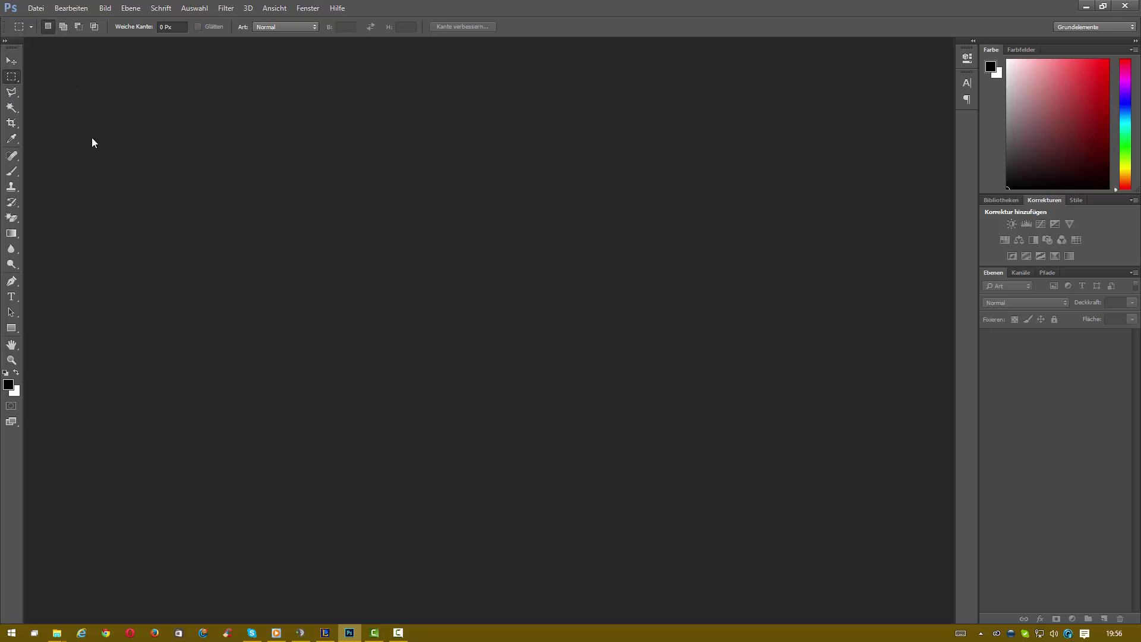
Step: View the installed applications in Creative Cloud and minimize its window
click(1009, 633)
click(532, 140)
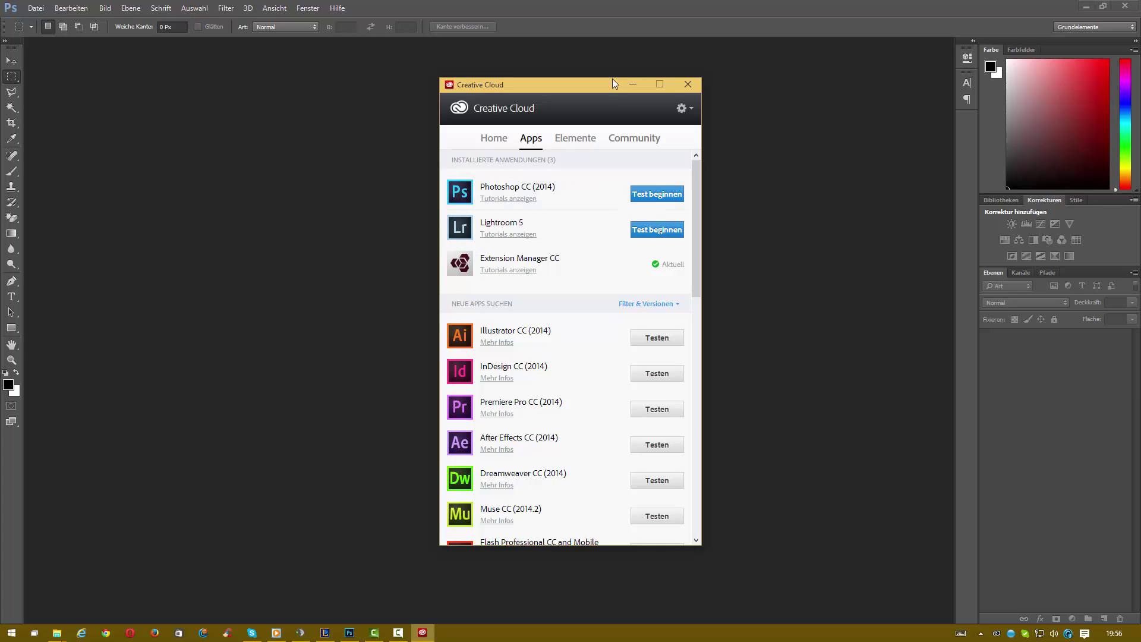
click(629, 86)
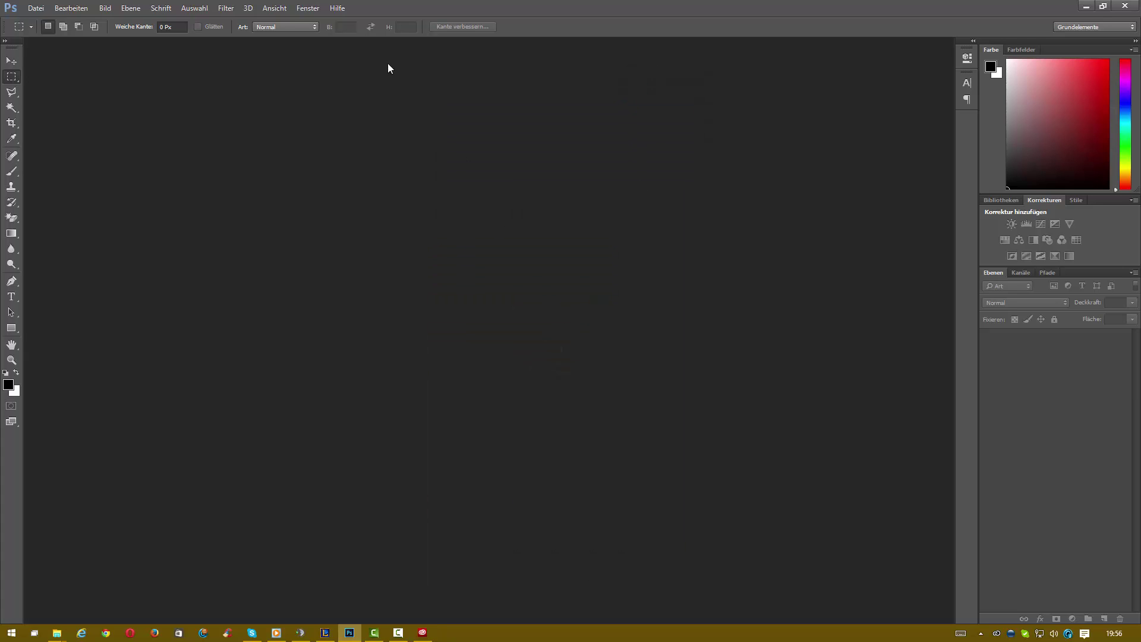
Step: Create a new document from the 1920 Px x 1080 Px YT-Thumbnails preset with a white background
click(36, 8)
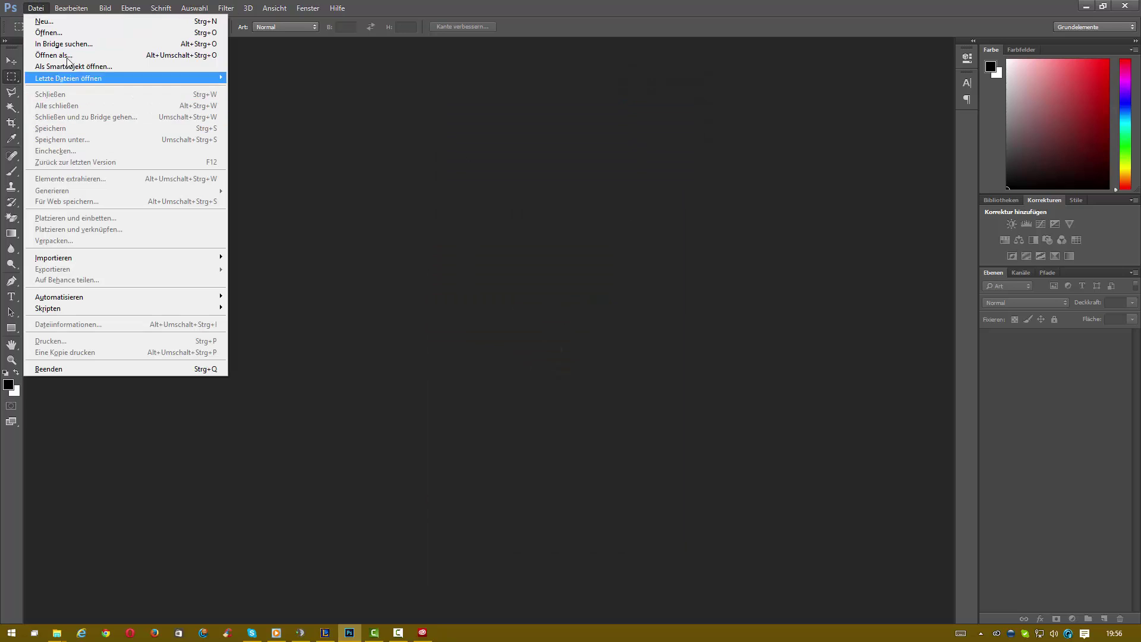
click(60, 24)
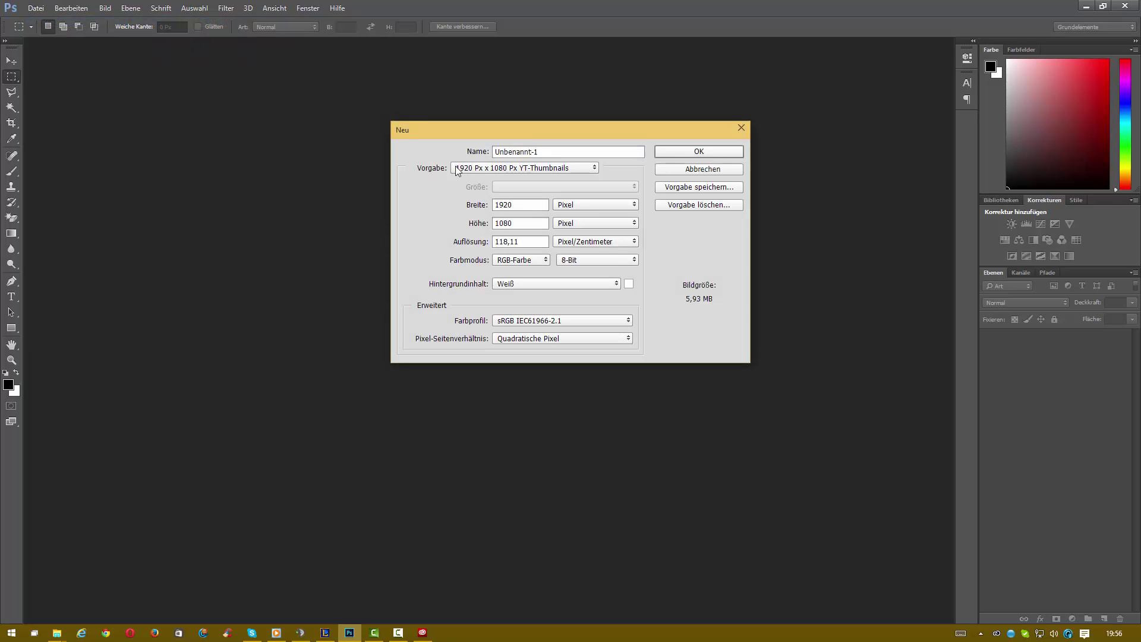
click(459, 169)
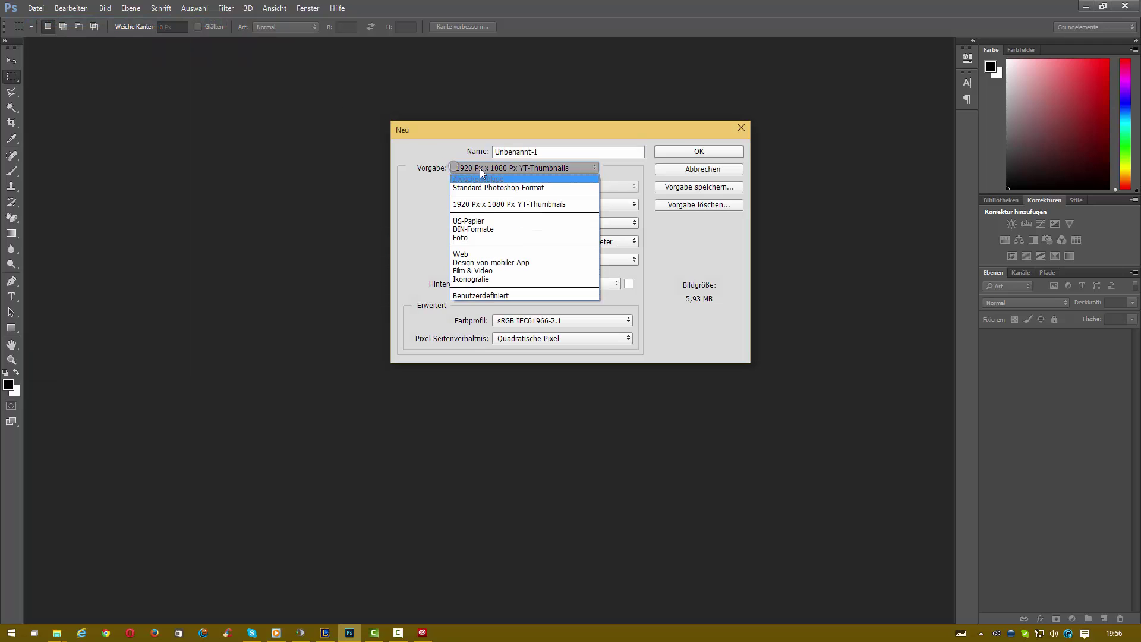
click(466, 205)
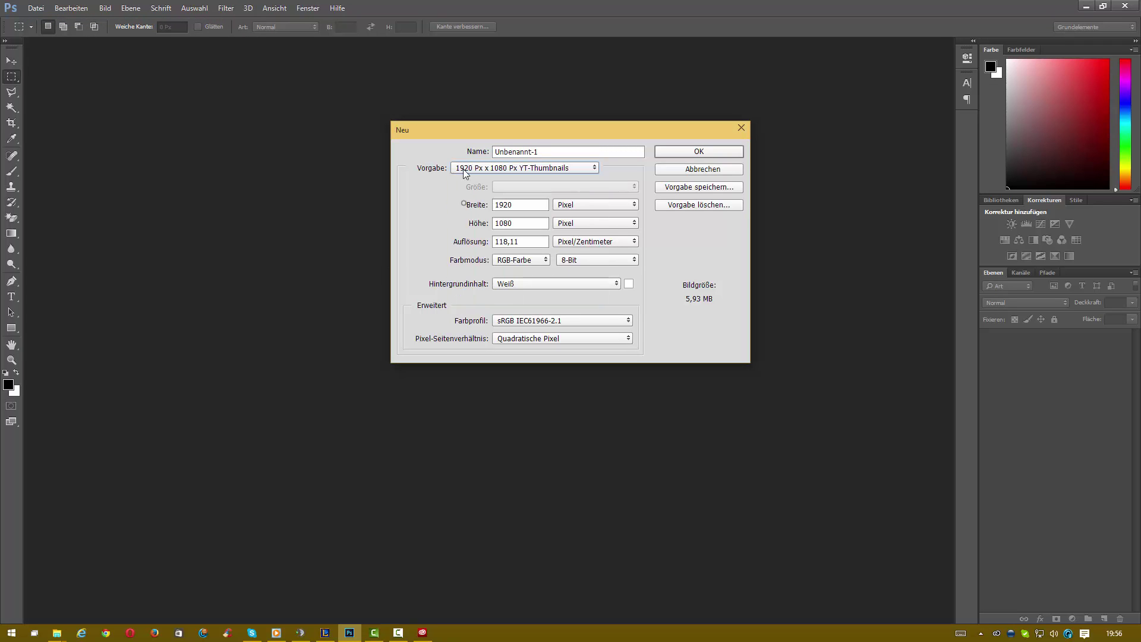
click(527, 204)
double_click(519, 204)
click(469, 171)
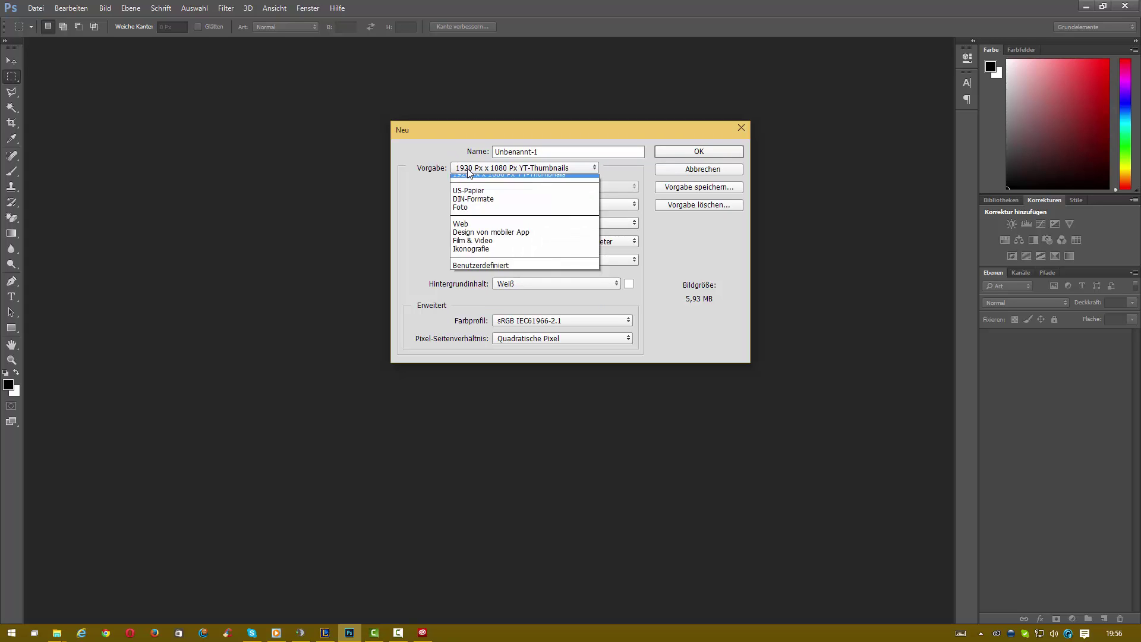
click(477, 170)
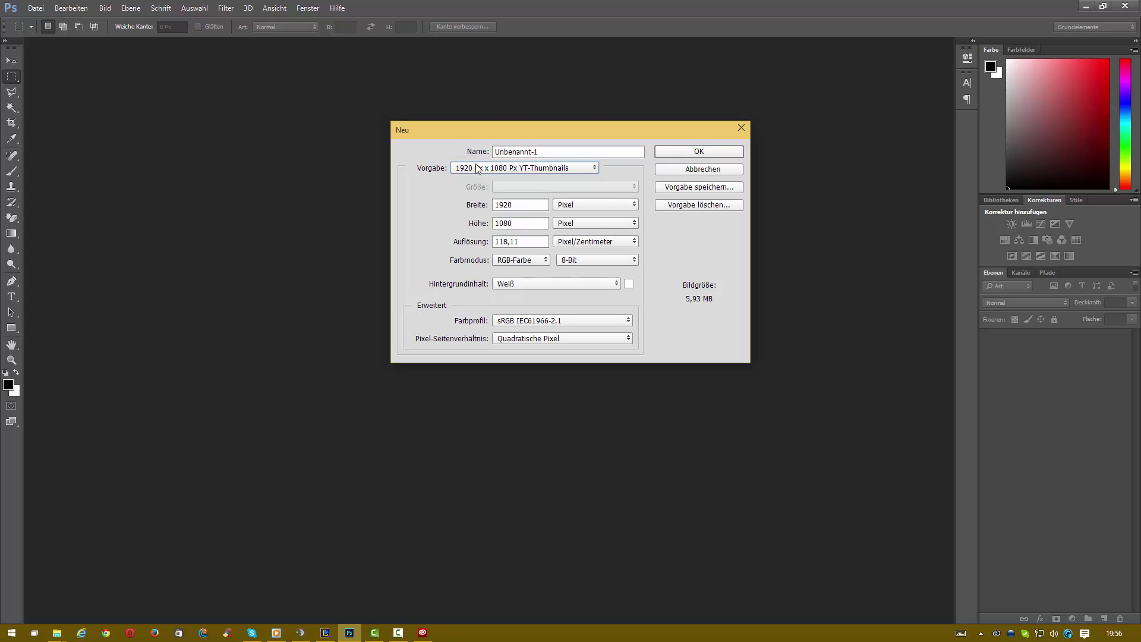
double_click(520, 205)
click(523, 206)
double_click(519, 206)
click(519, 206)
click(698, 152)
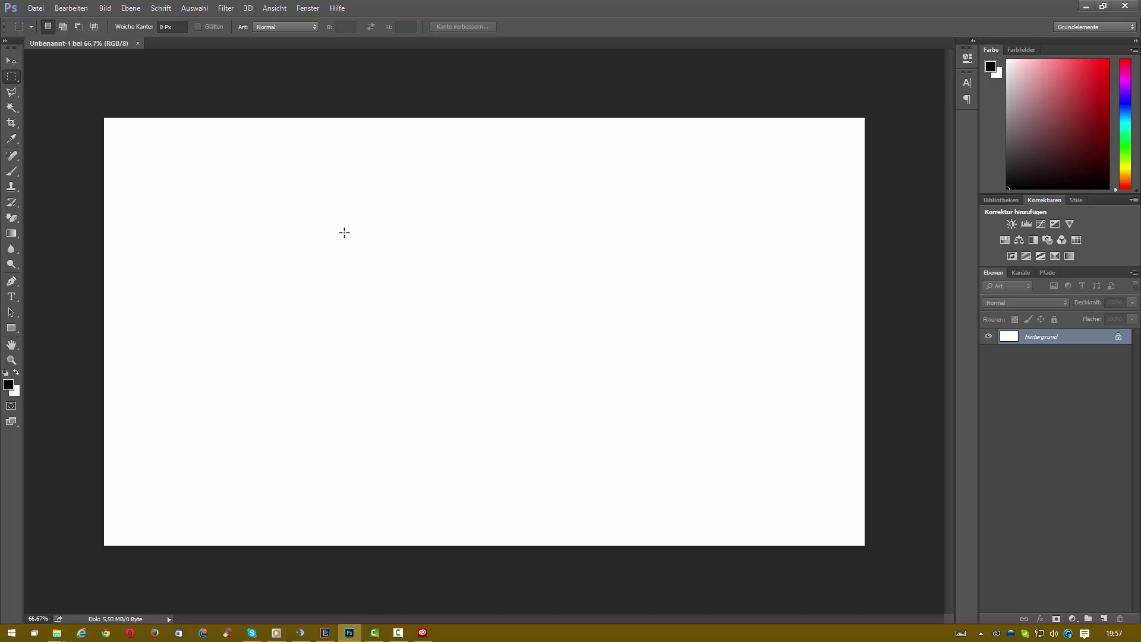
Step: Activate the Gradient tool and open the Whatsapp-VS-Whatsapp+ image from the YT-Thumbnails folder
click(12, 233)
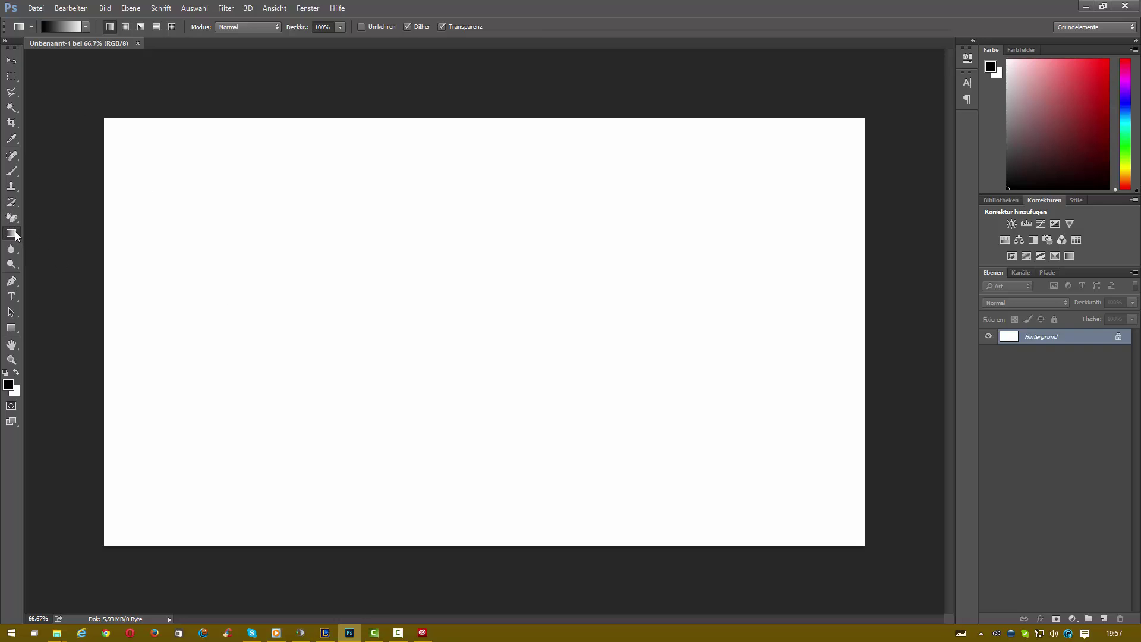
click(35, 7)
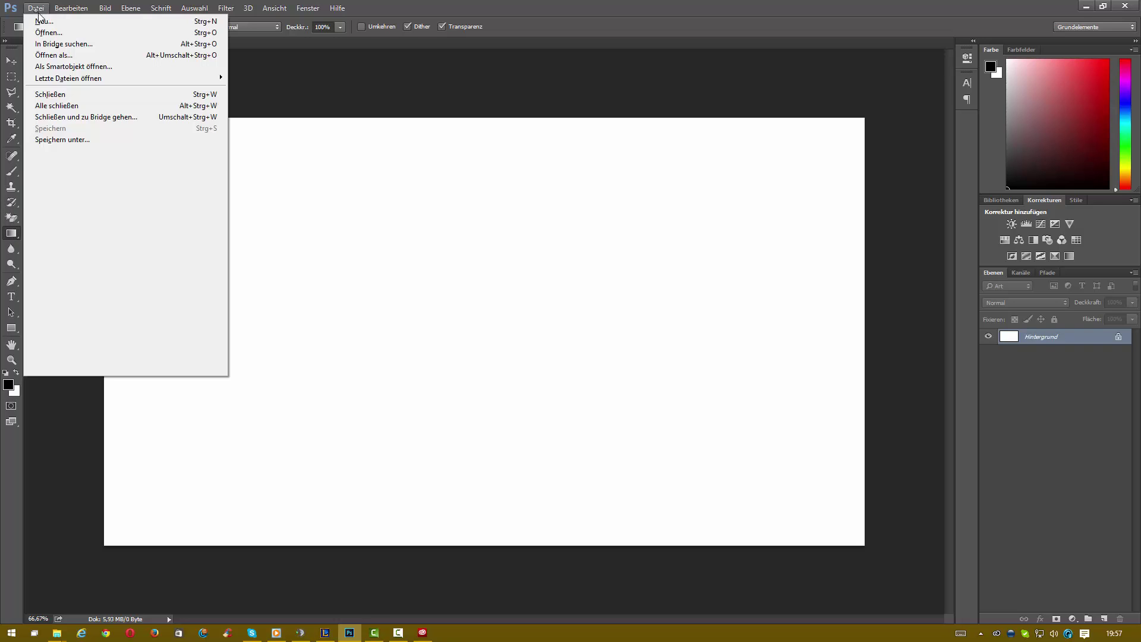
click(98, 31)
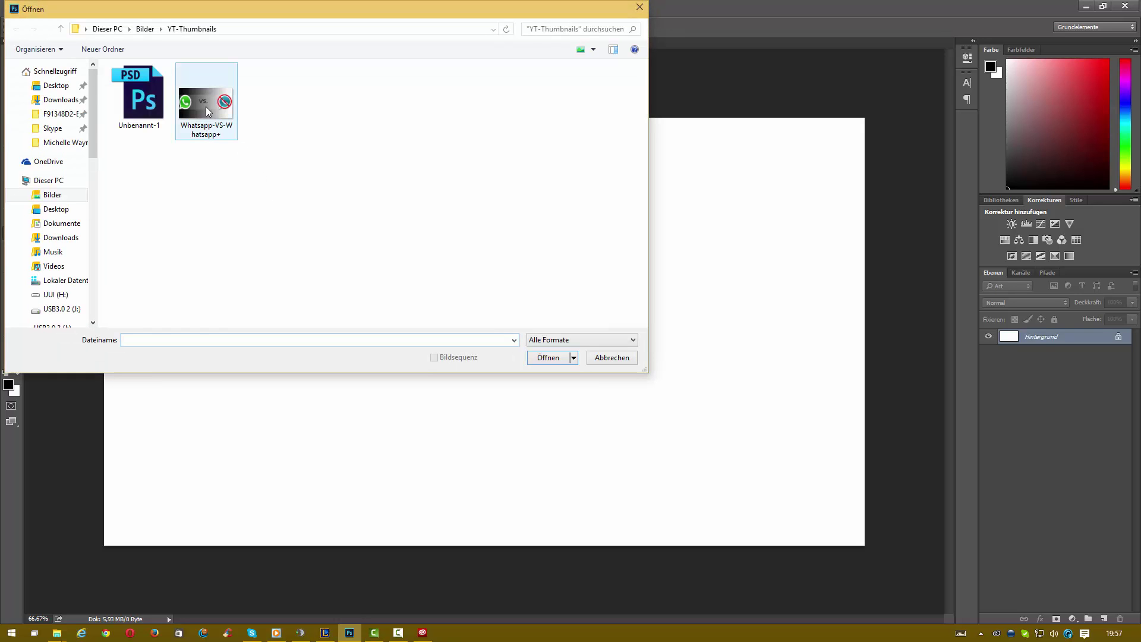
click(239, 145)
double_click(205, 104)
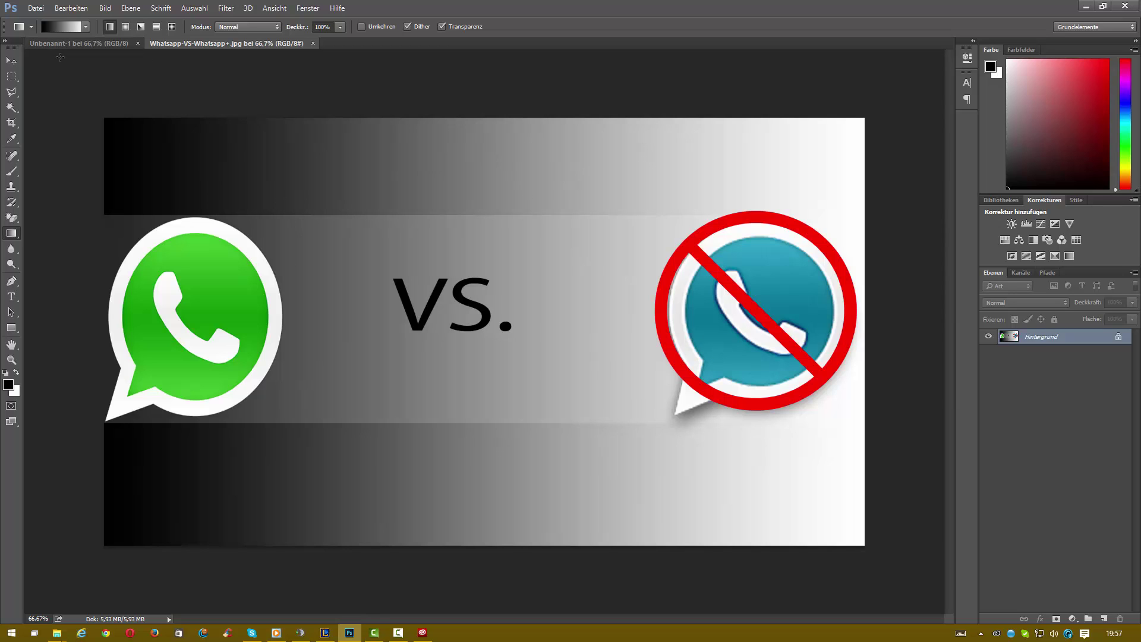
Step: Compare the blank document with the opened example thumbnail, ending on the blank document
click(63, 45)
click(256, 45)
click(79, 45)
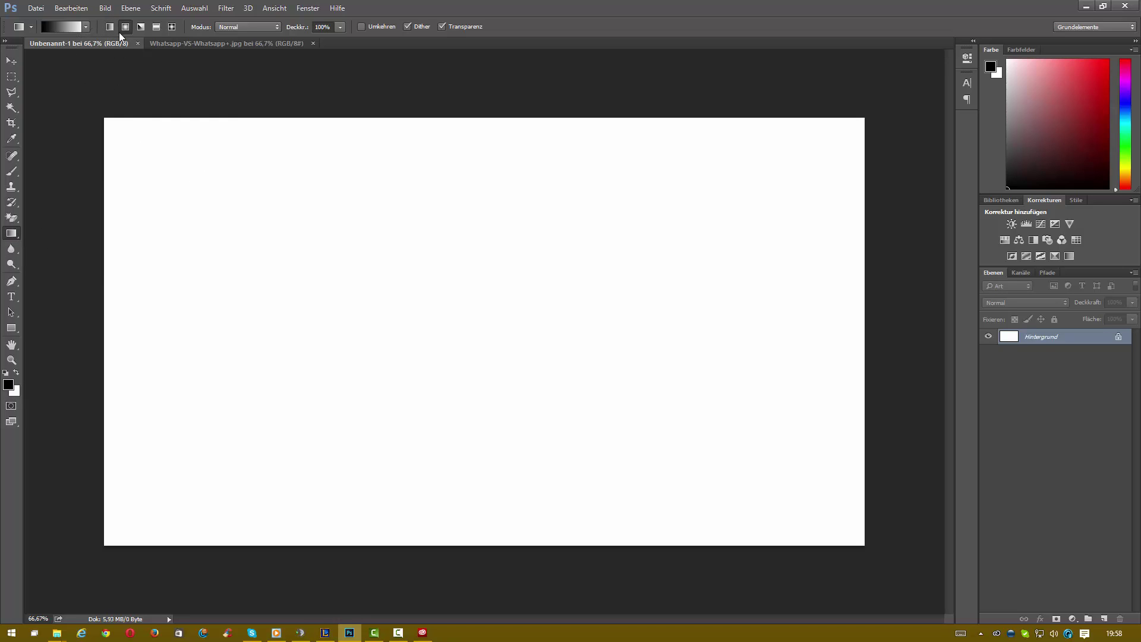
Step: Try black-to-white linear gradients across the blank canvas, first horizontally from the left edge, then diagonally between opposite corners
drag(118, 296, 856, 297)
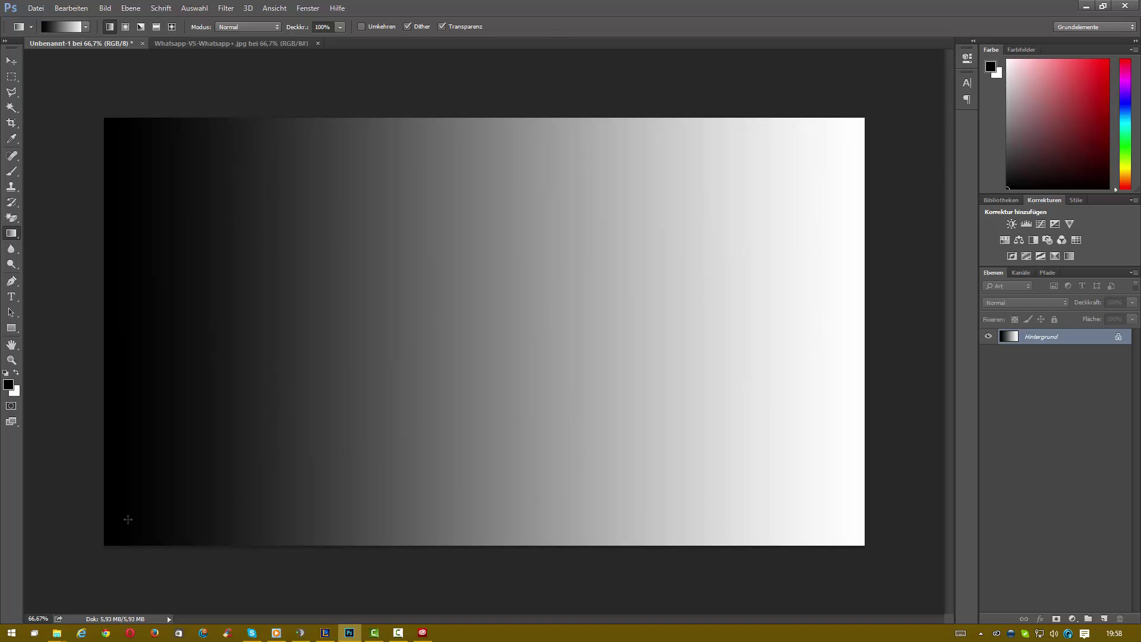
drag(115, 531, 851, 135)
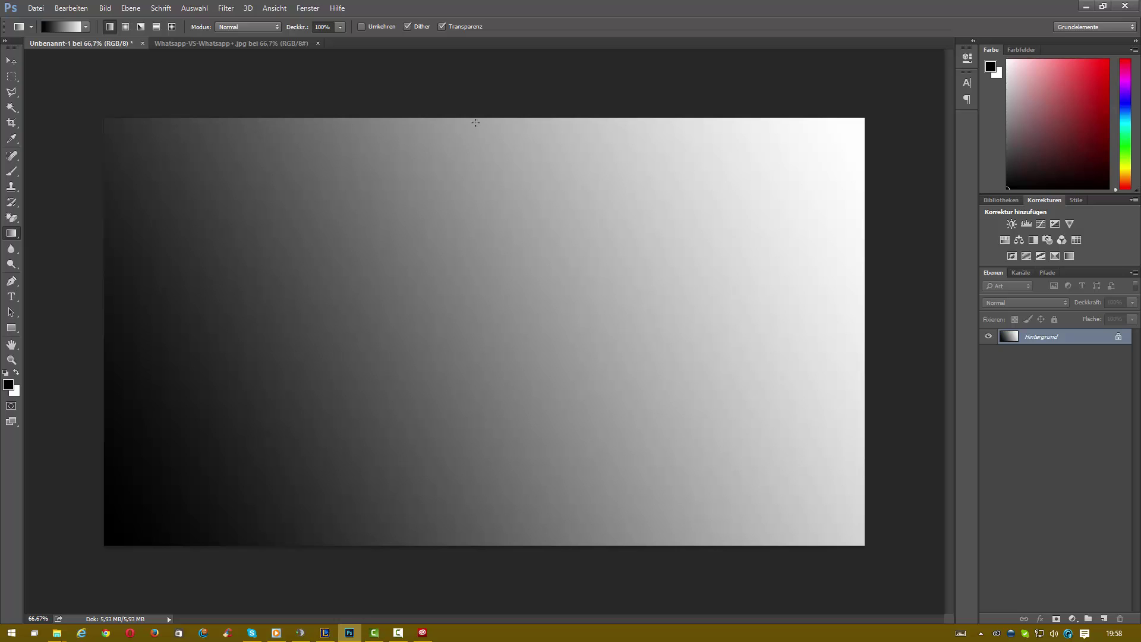
drag(563, 540, 465, 541)
drag(176, 119, 654, 542)
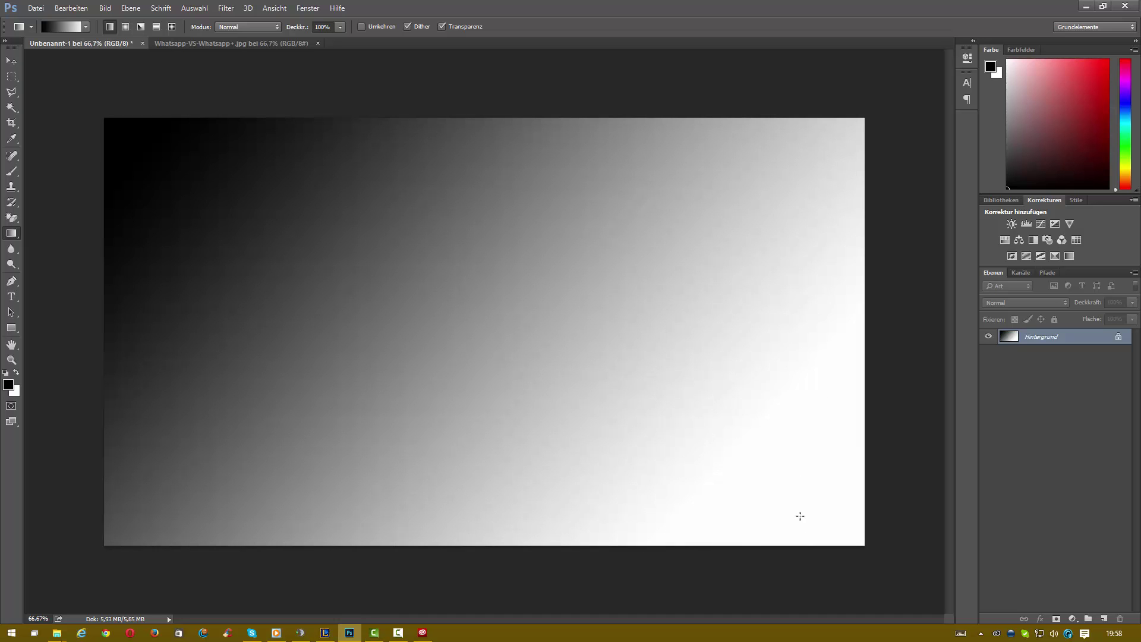
drag(853, 540, 220, 163)
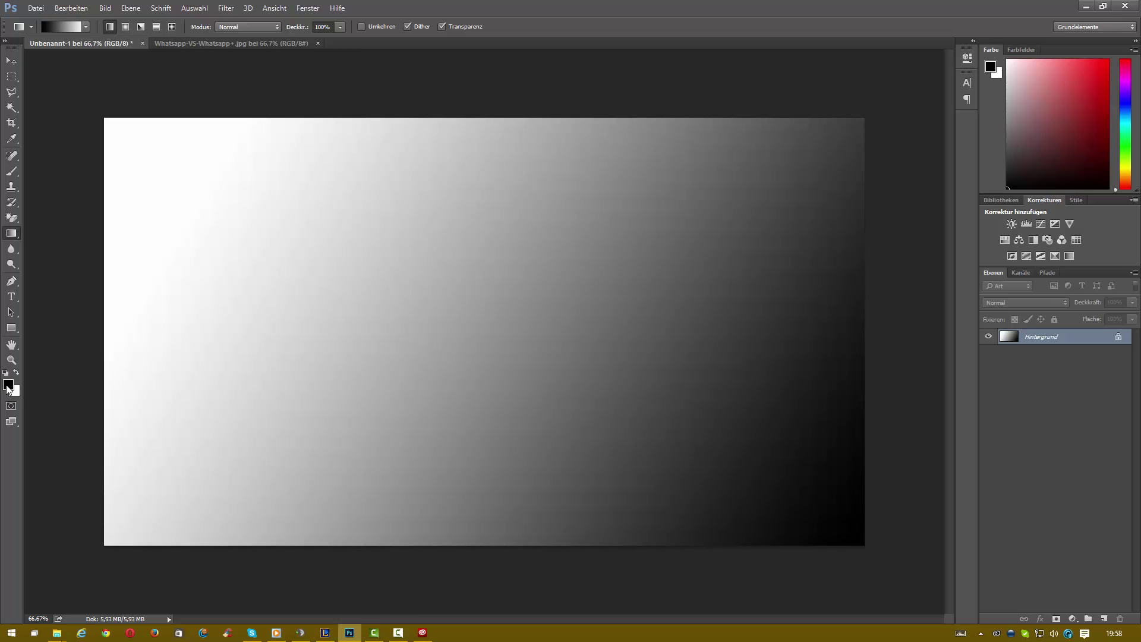
Step: Set the foreground colour to red, ff0000
click(8, 385)
click(502, 176)
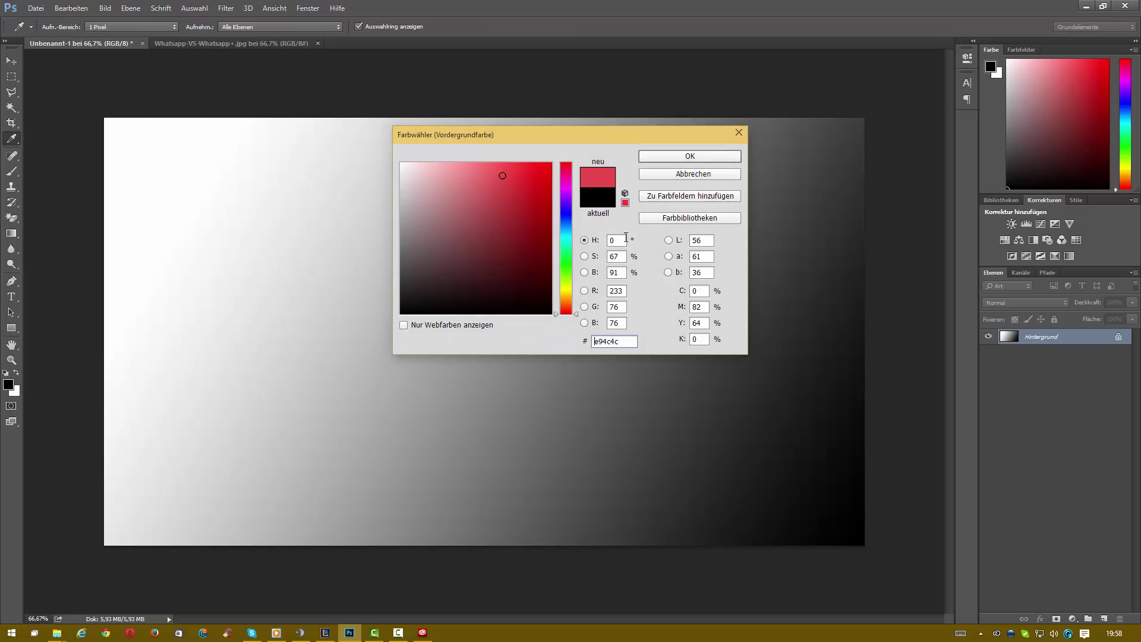
double_click(595, 341)
text(ff0000)
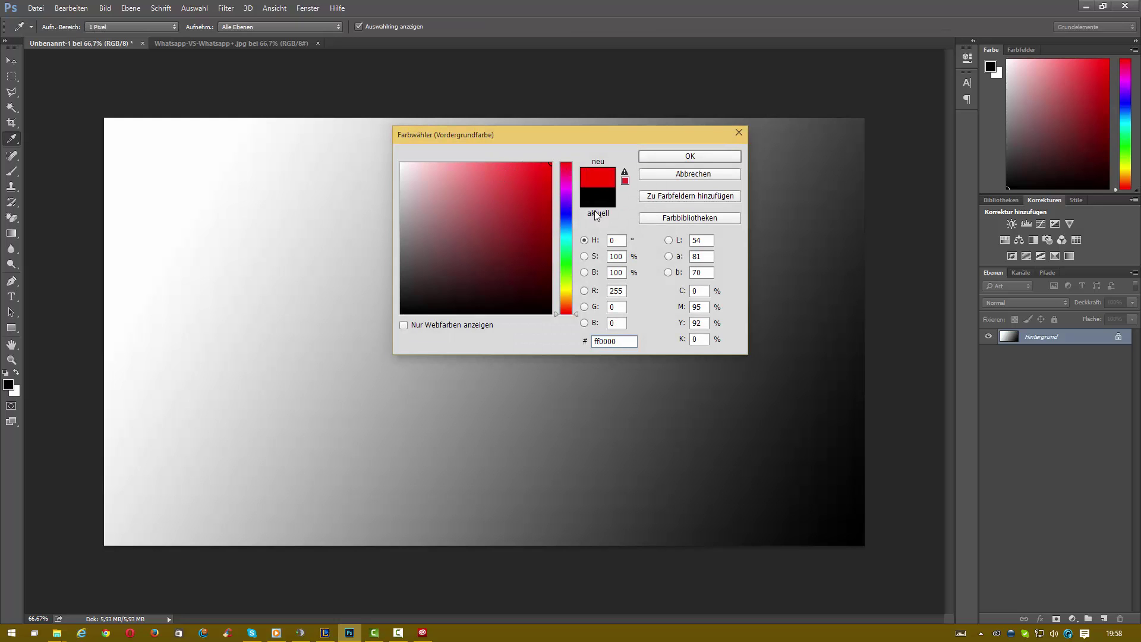
click(669, 157)
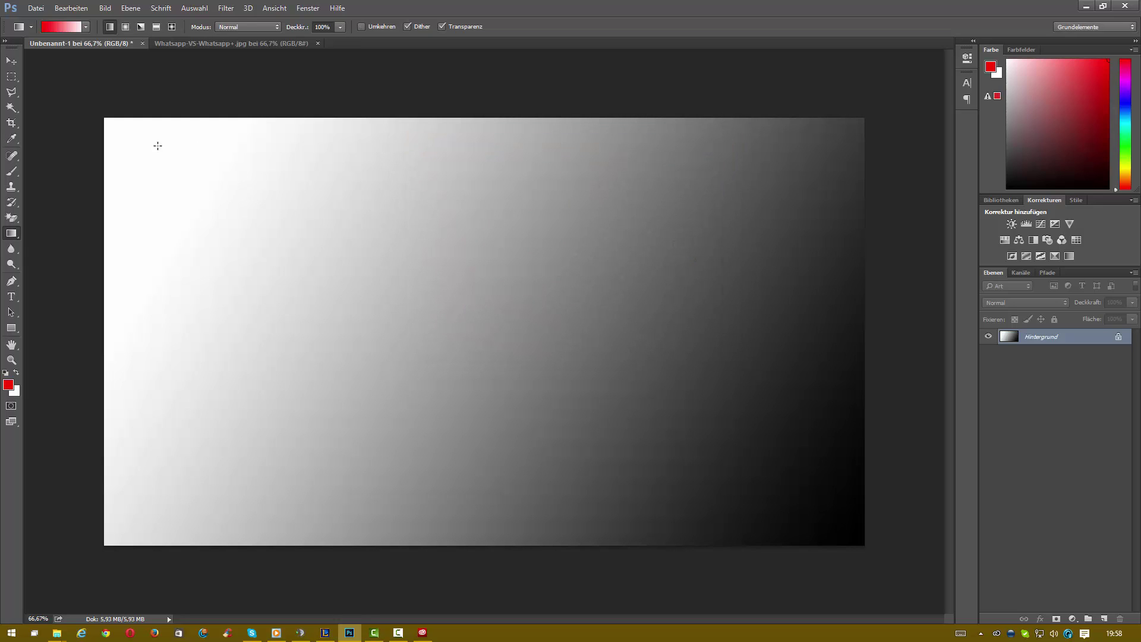
Step: Try red-to-white linear gradients in several directions, ending with a horizontal one from red at the canvas's left edge to white beyond its right edge
drag(140, 145, 761, 521)
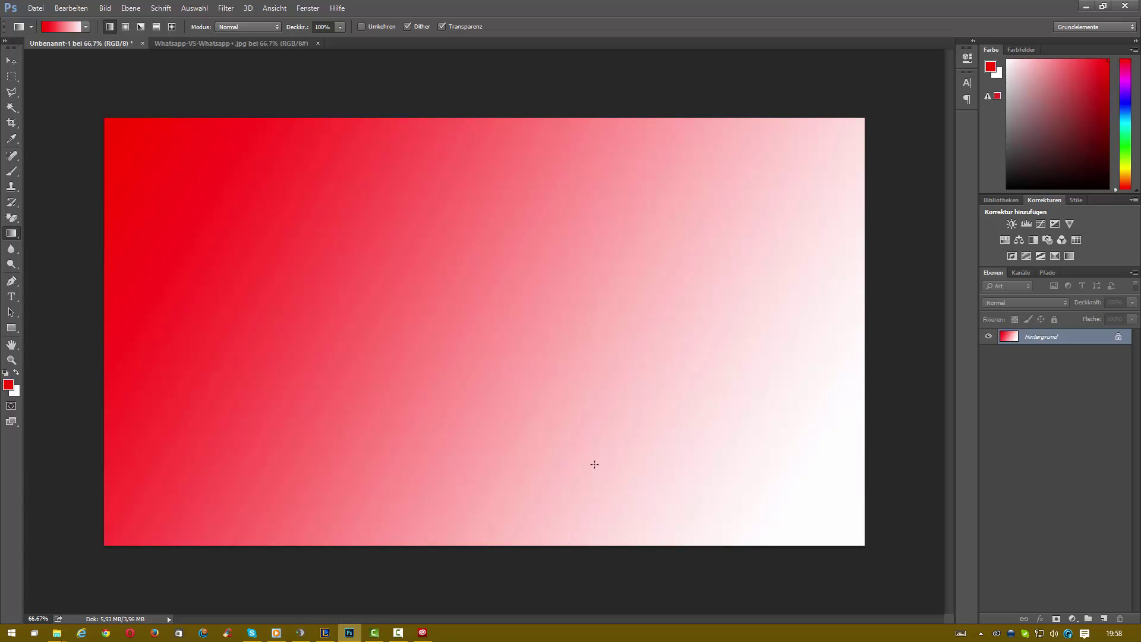
drag(826, 520, 305, 209)
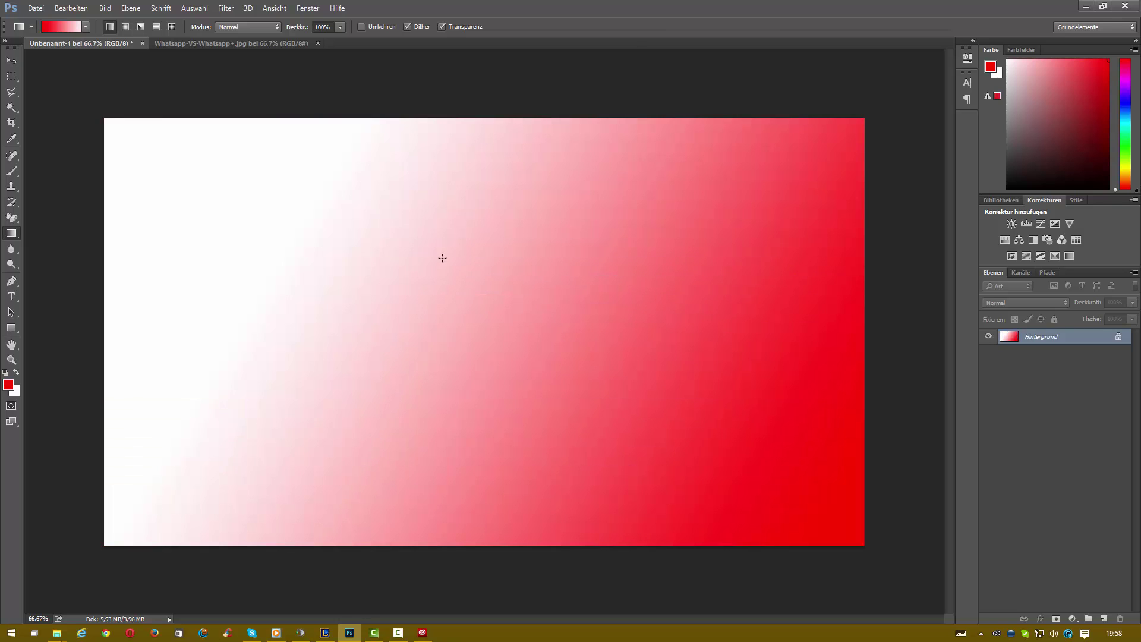
drag(769, 208, 262, 466)
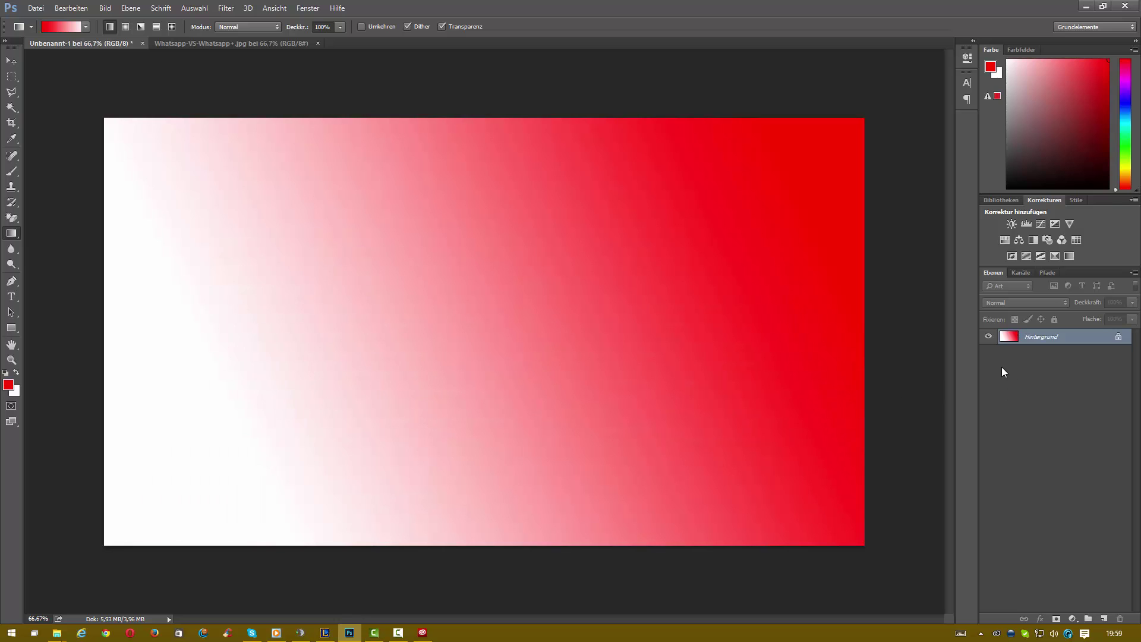
drag(636, 330, 369, 315)
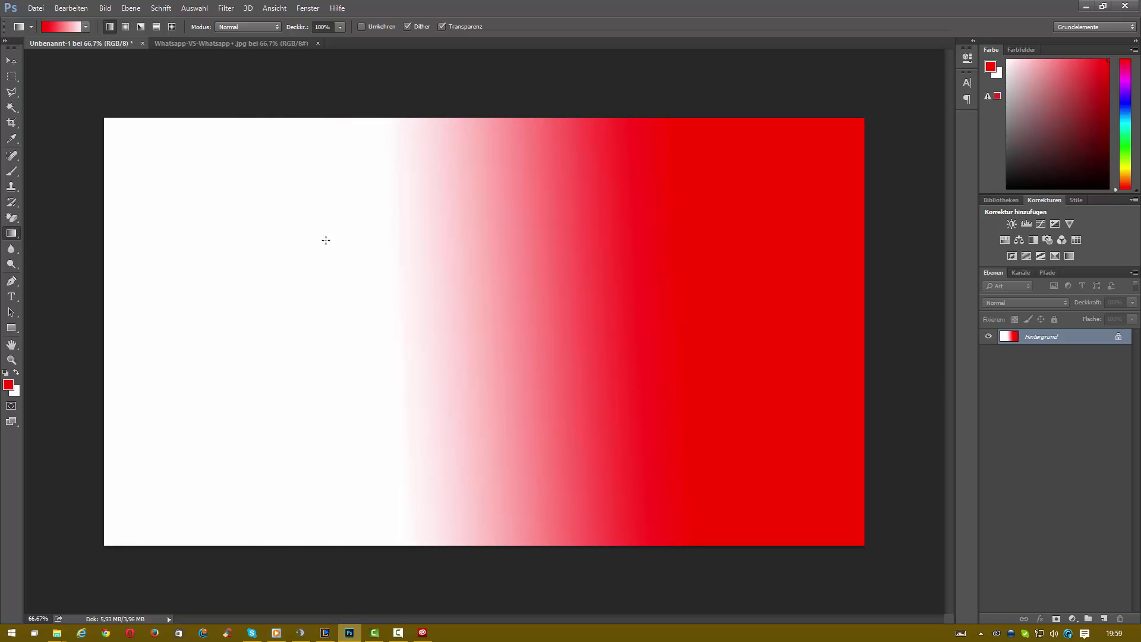
drag(204, 186, 737, 502)
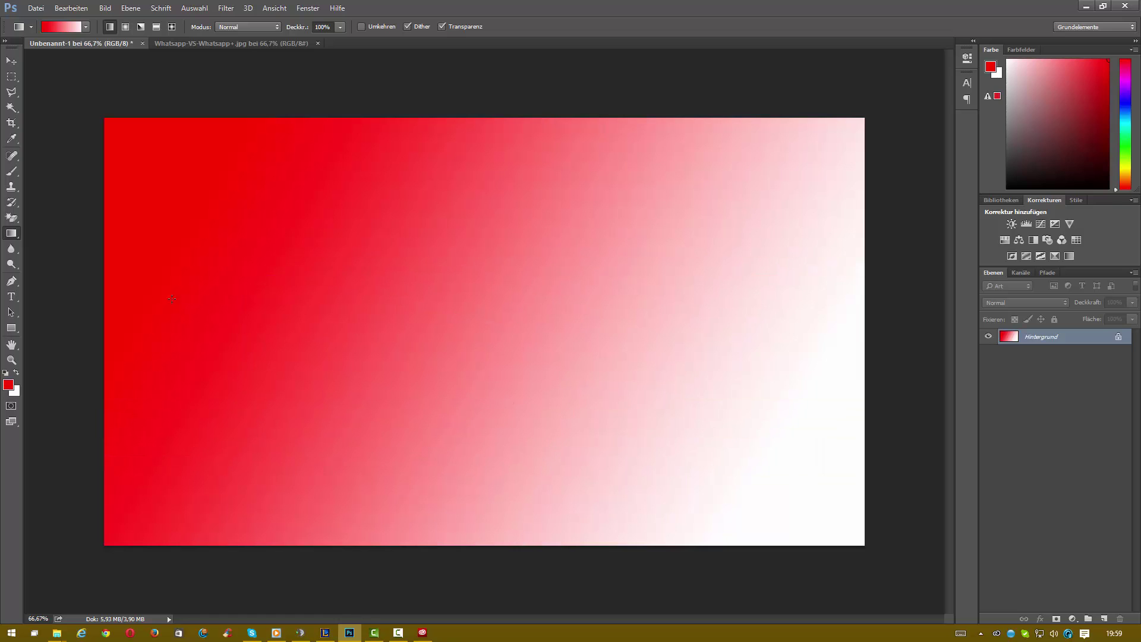
drag(106, 291, 908, 311)
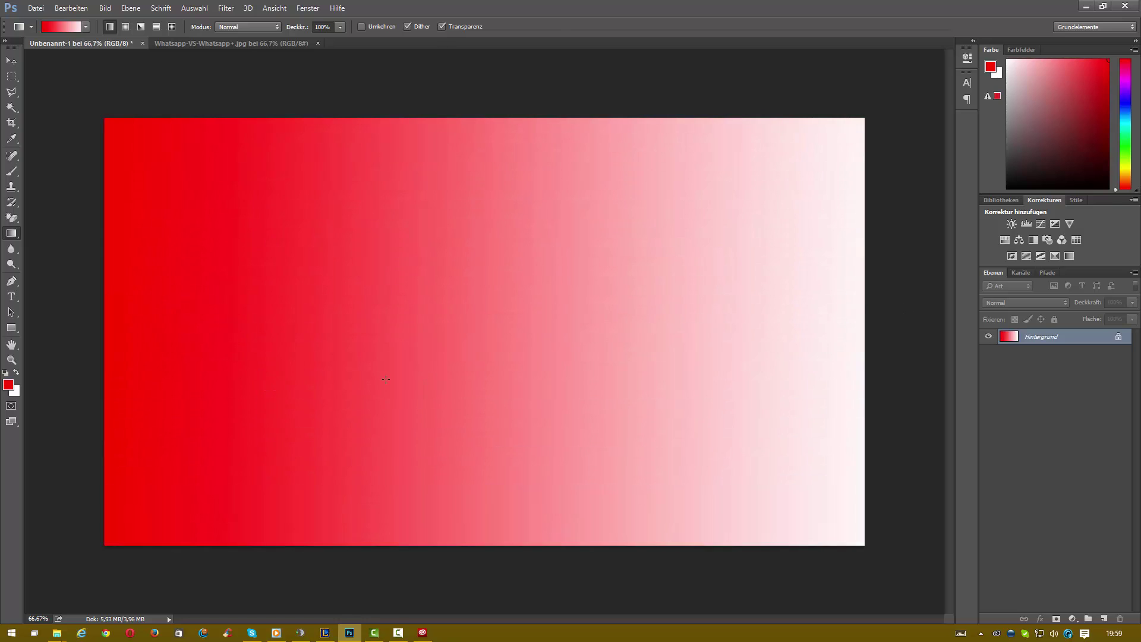
Step: Set the foreground colour to black, keeping white as the background colour
click(18, 373)
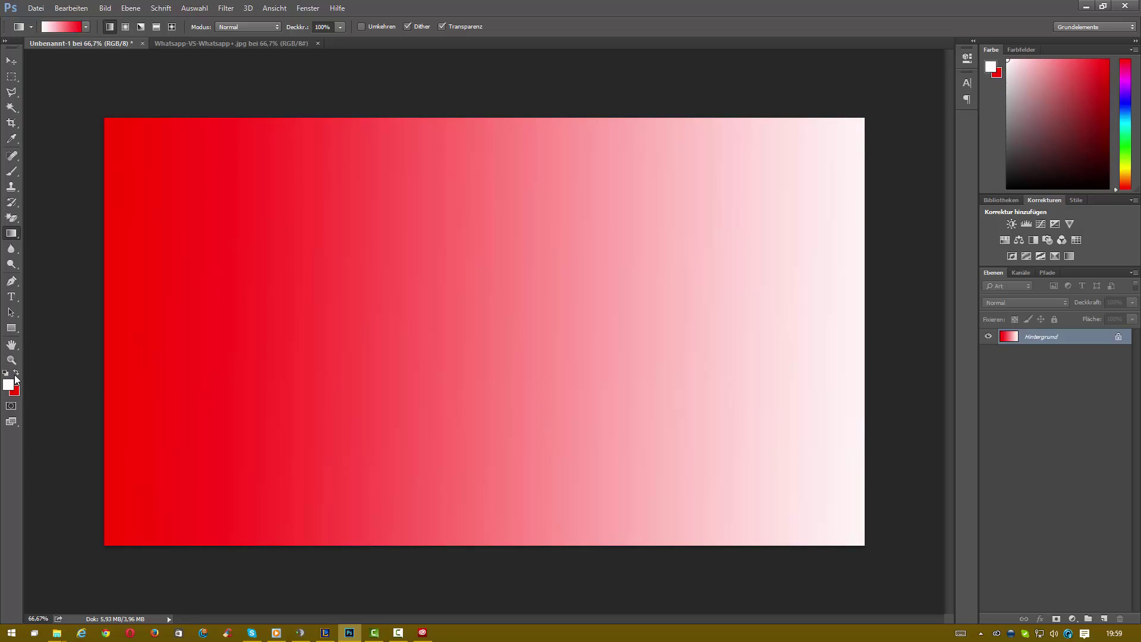
click(17, 375)
click(8, 385)
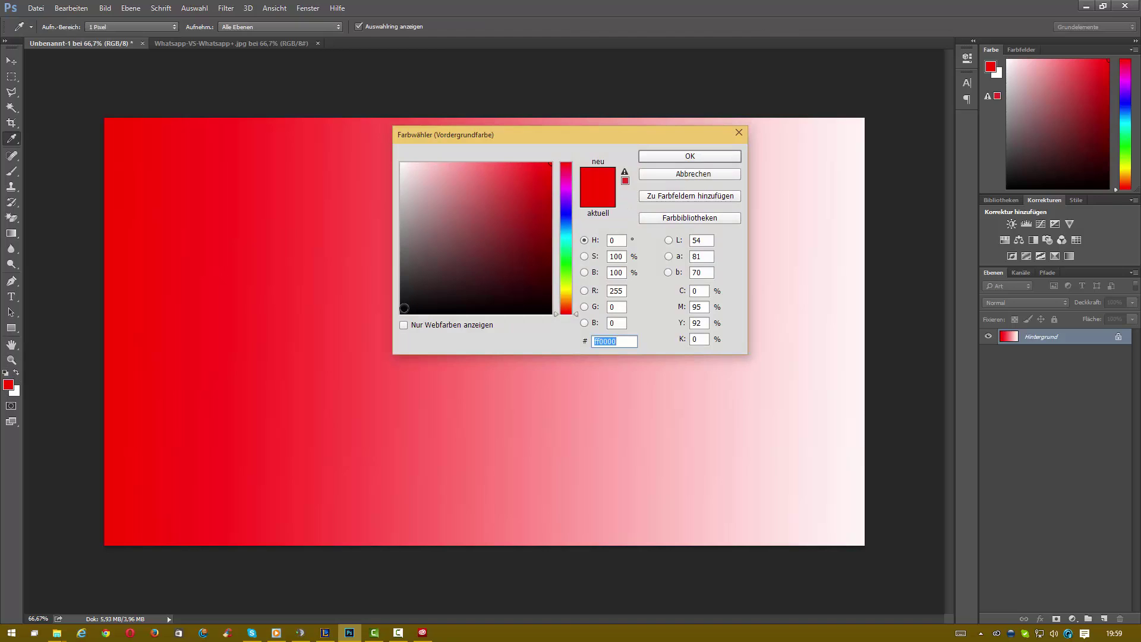
click(405, 308)
click(672, 156)
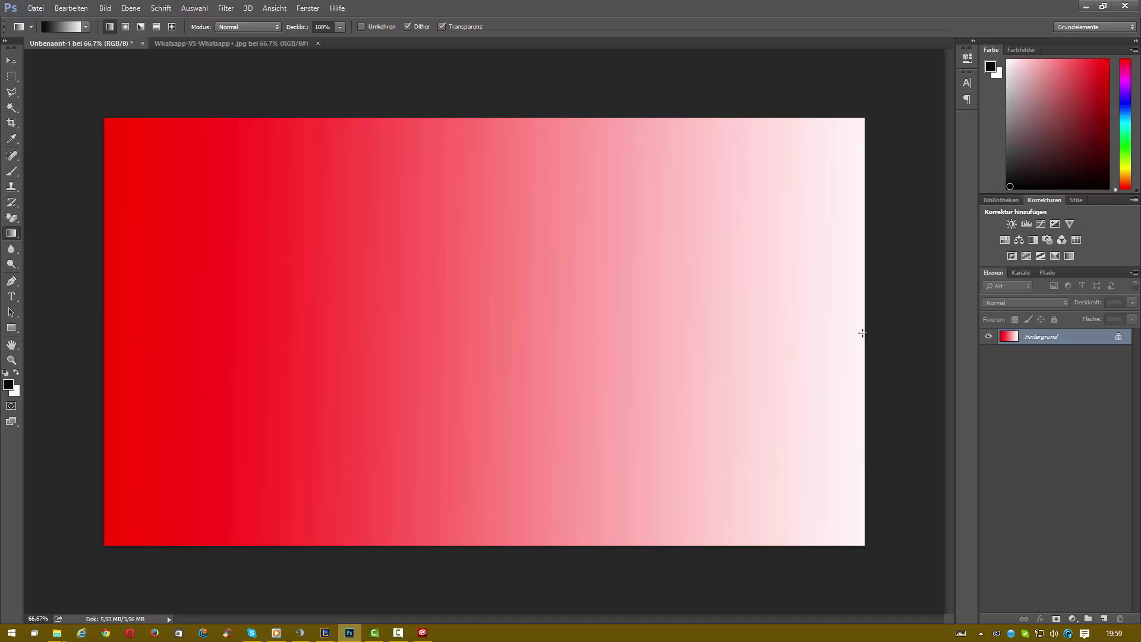
Step: Try horizontal black-to-white linear gradients across the canvas, first starting from its right edge, then from its left edge
drag(863, 333, 109, 356)
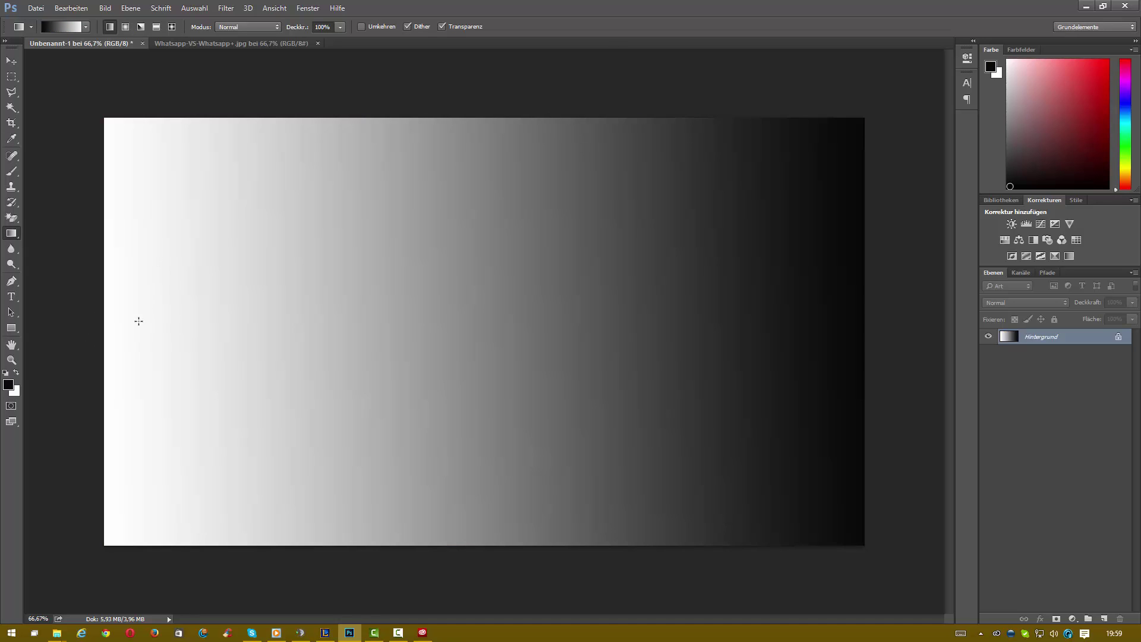
drag(112, 313, 862, 327)
key(ctrl+i)
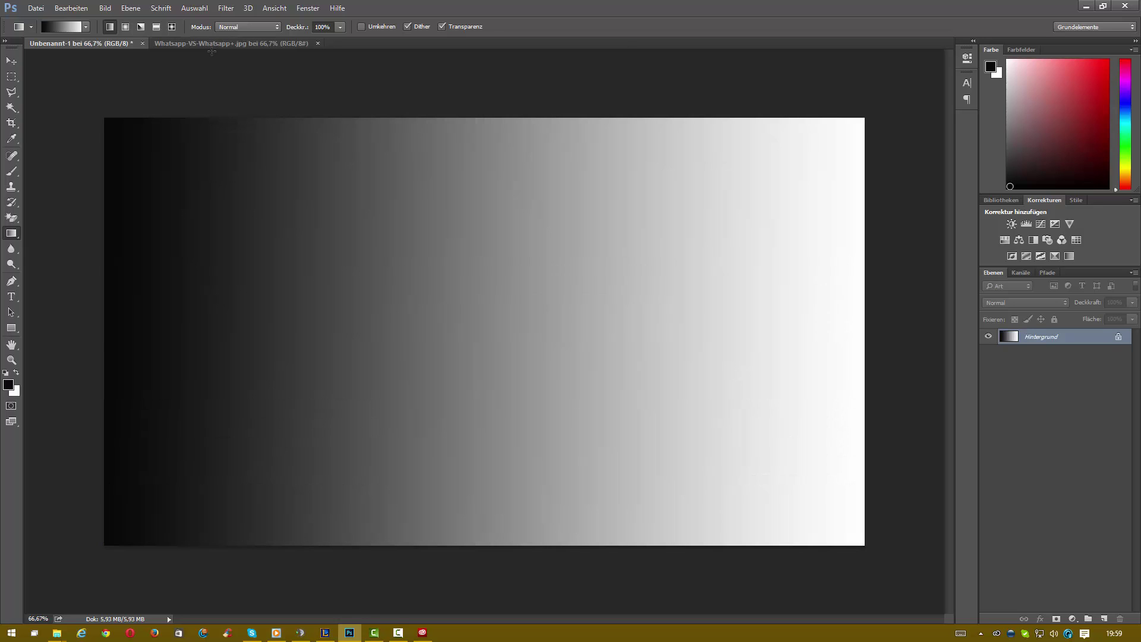
Step: Check the WhatsApp example thumbnail, then fill the blank document with a diagonal gradient from black at the upper-right corner to white at the lower-left
click(208, 44)
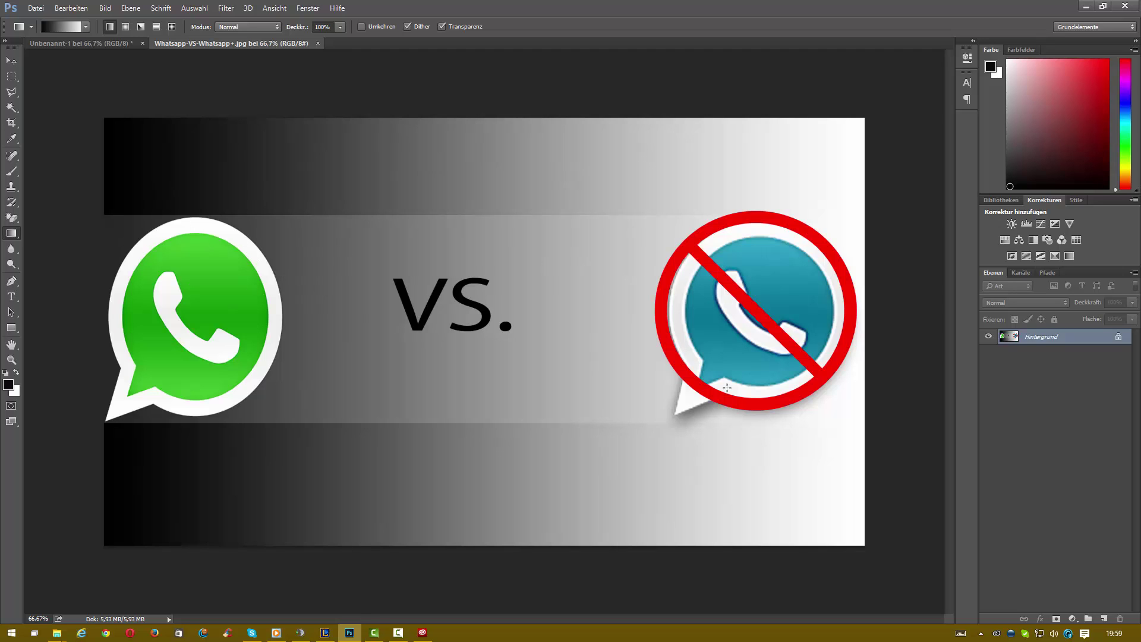
click(72, 42)
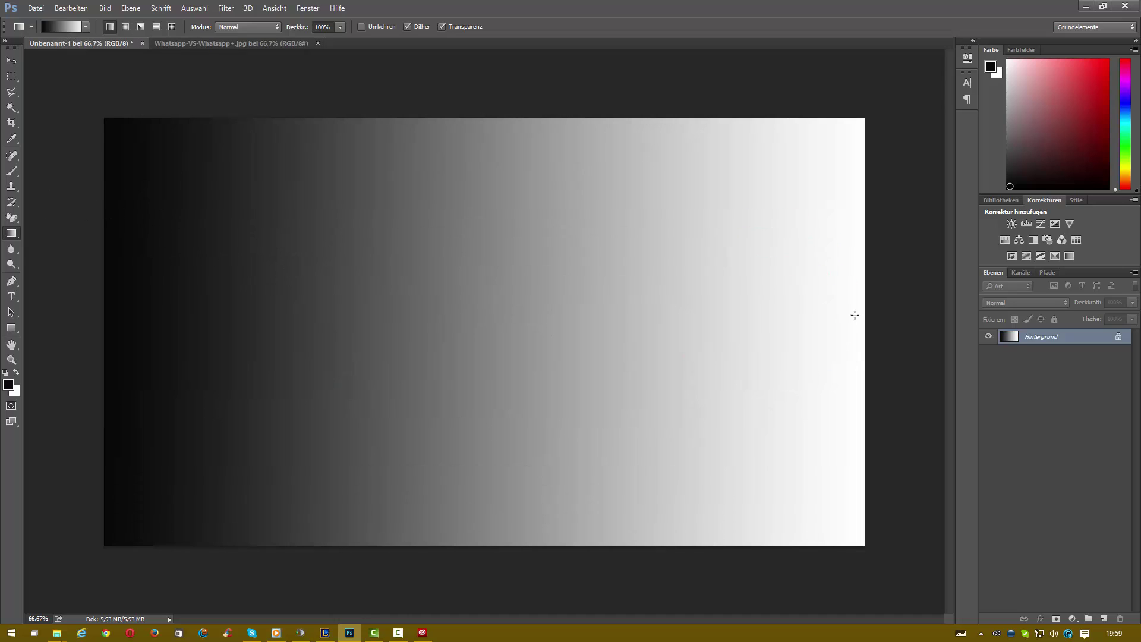
drag(850, 136, 109, 545)
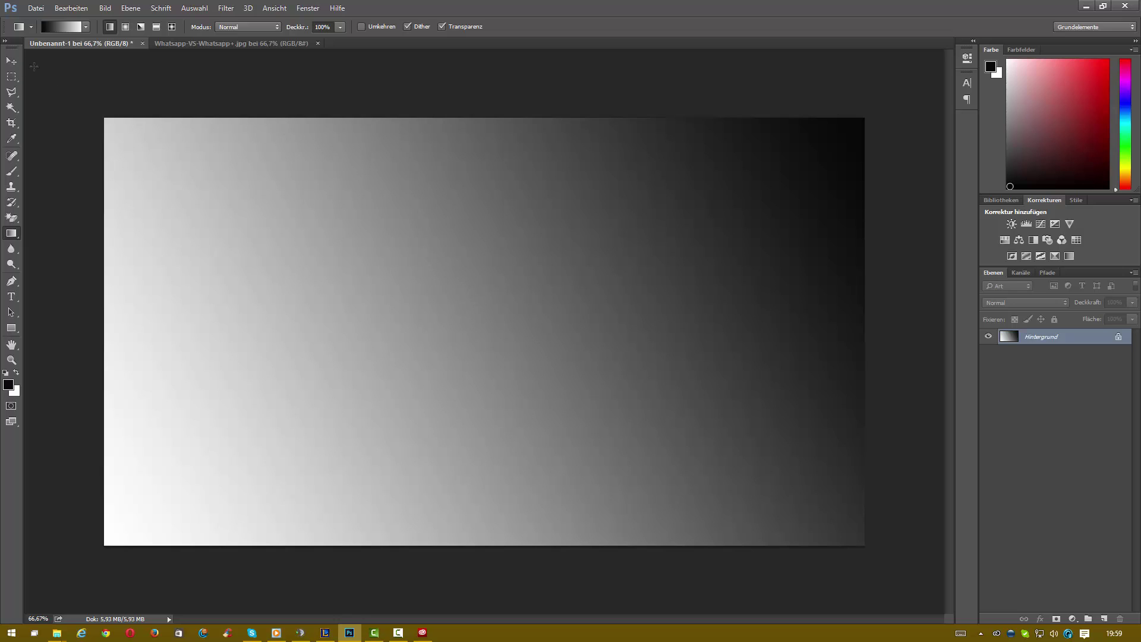
Step: Add a new layer and draw a black rectangle about 1911 x 435 px as a horizontal band across the canvas's middle
click(11, 76)
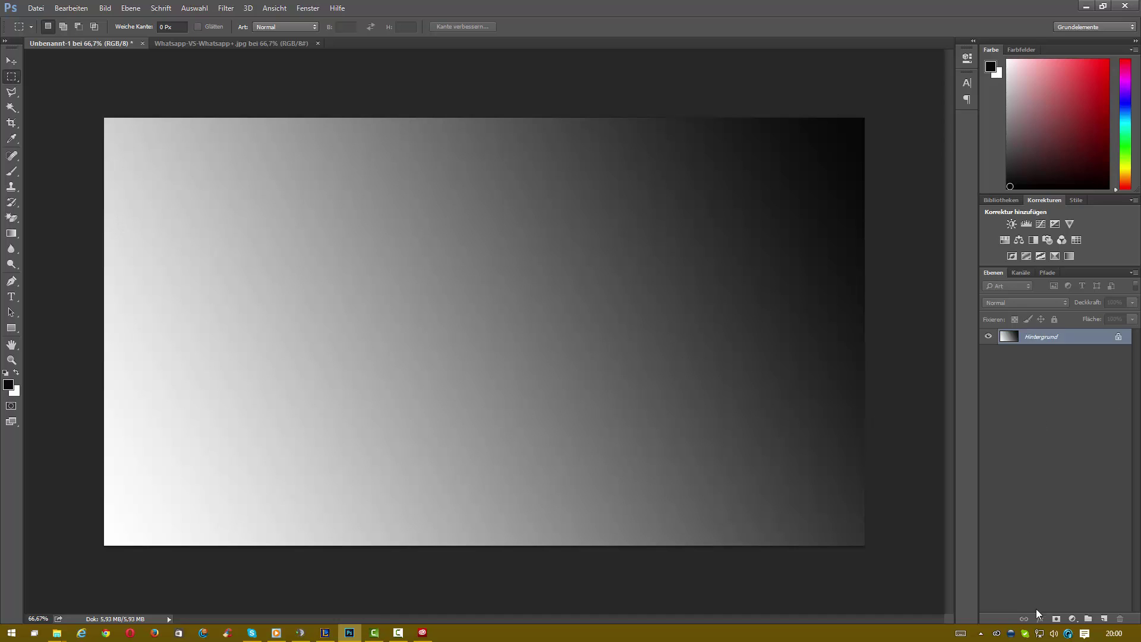
click(1089, 619)
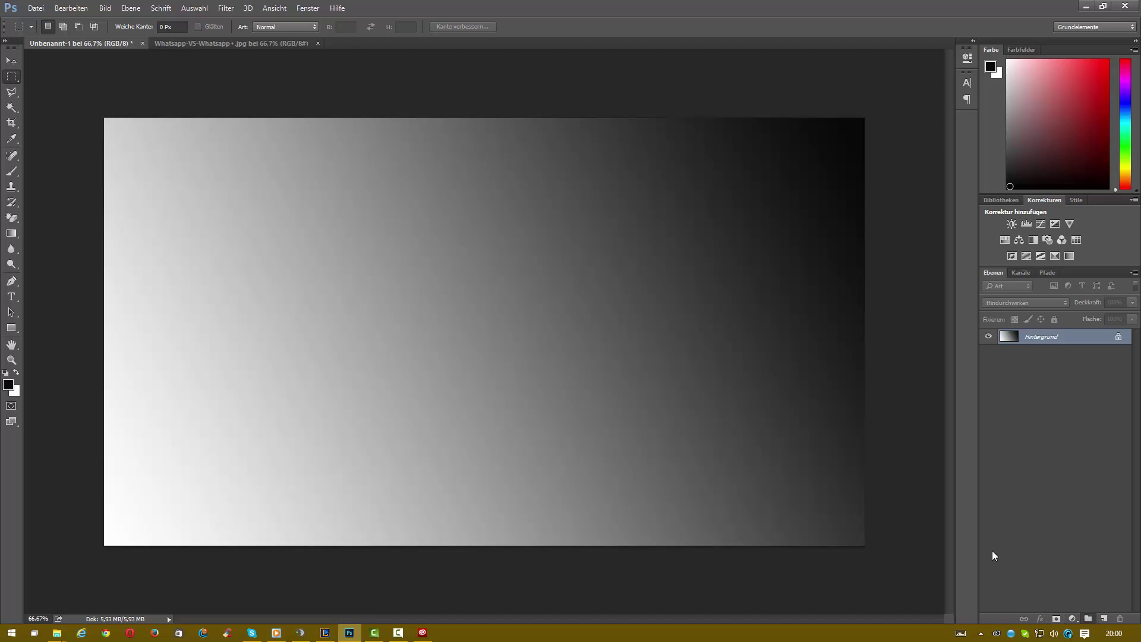
click(1120, 619)
click(1104, 619)
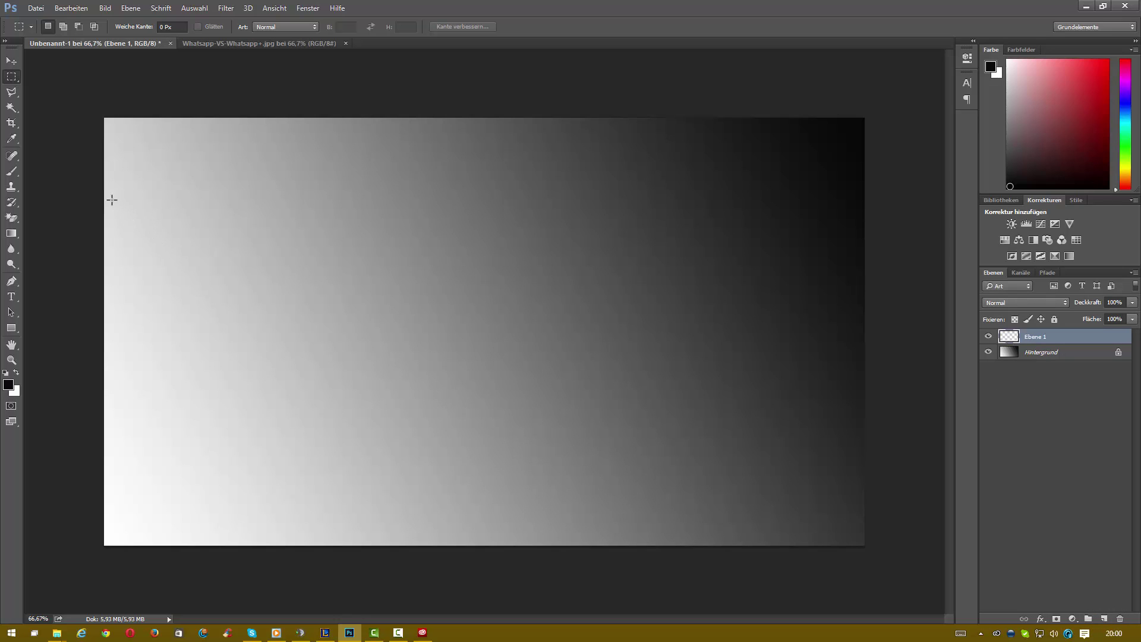
click(11, 328)
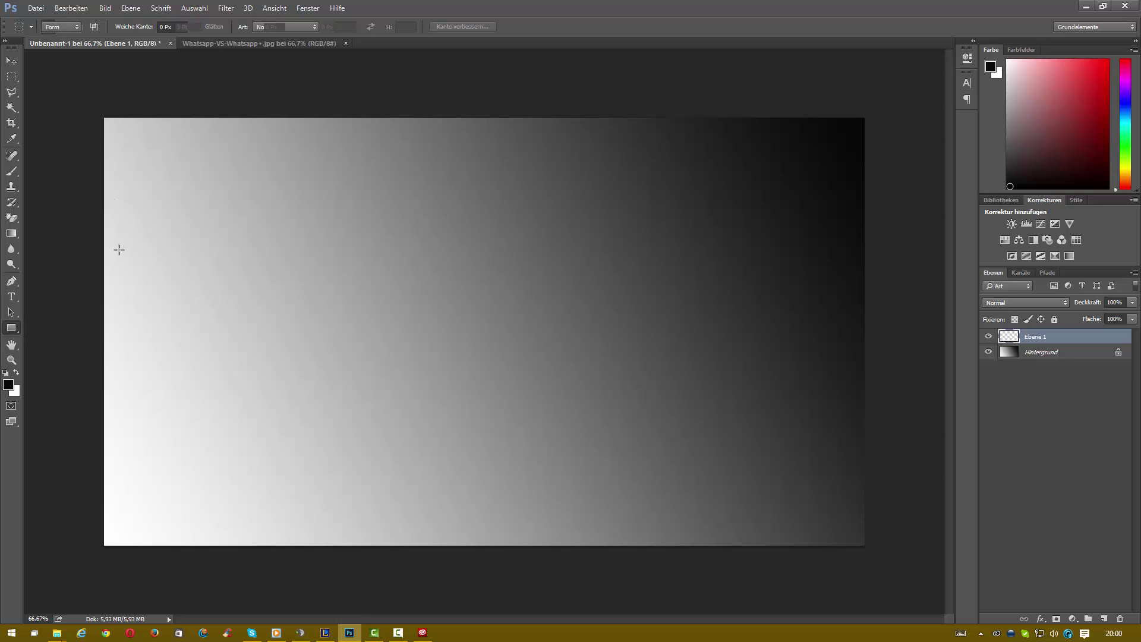
drag(106, 233, 863, 405)
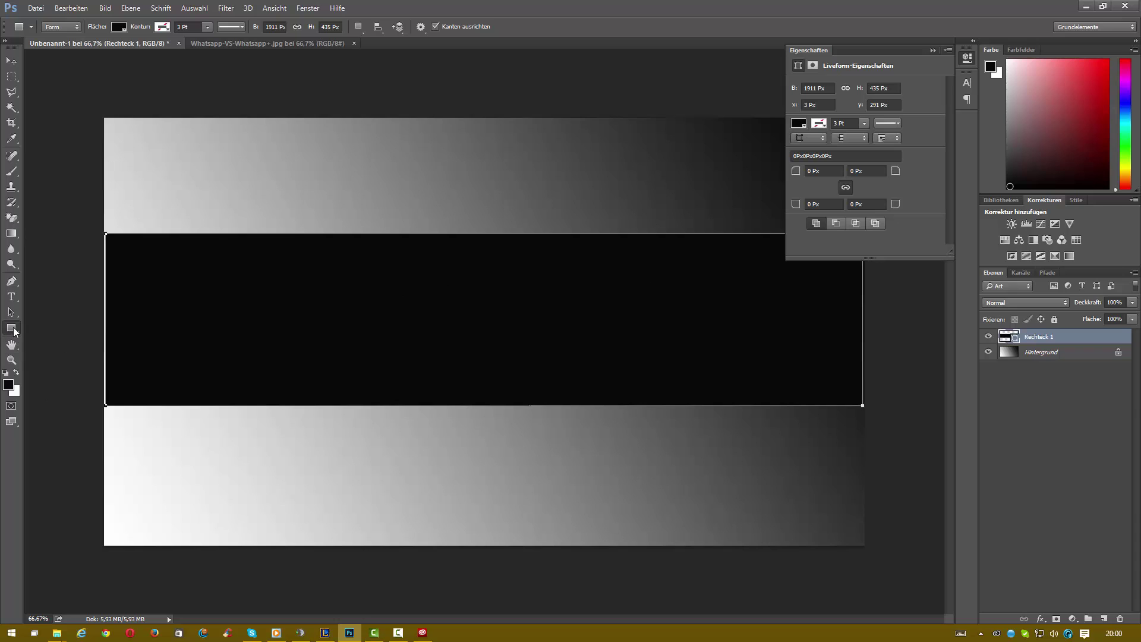
Step: Try the Rounded Rectangle tool with a 10 px radius, drawing shapes about 1599 x 486, 136 x 83 and 31 x 8 px over the band
right_click(11, 327)
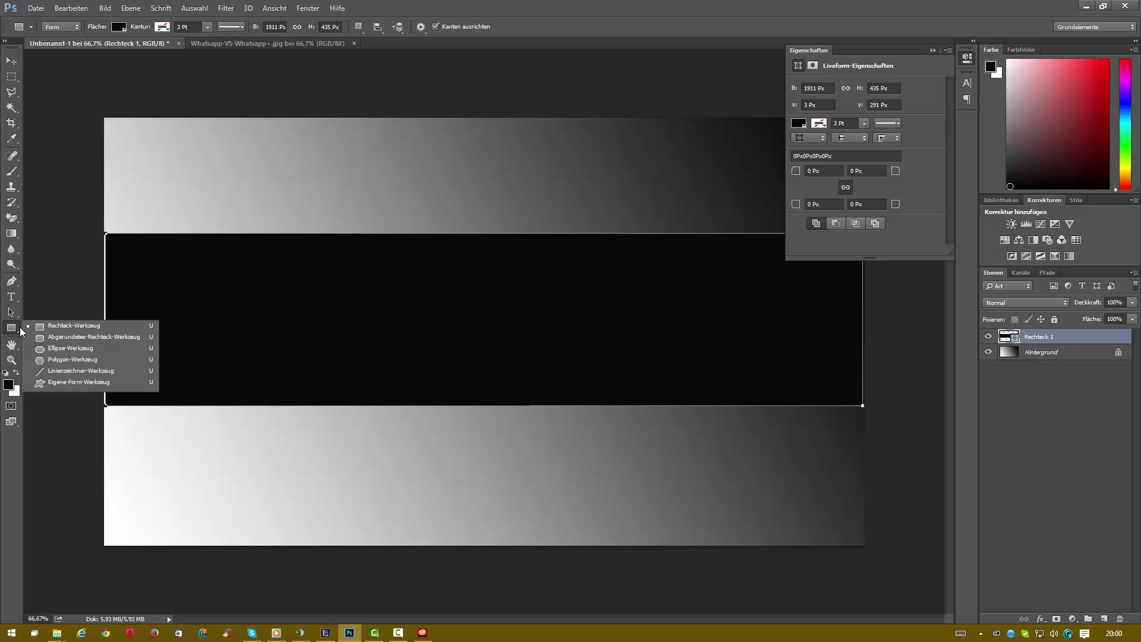
click(53, 349)
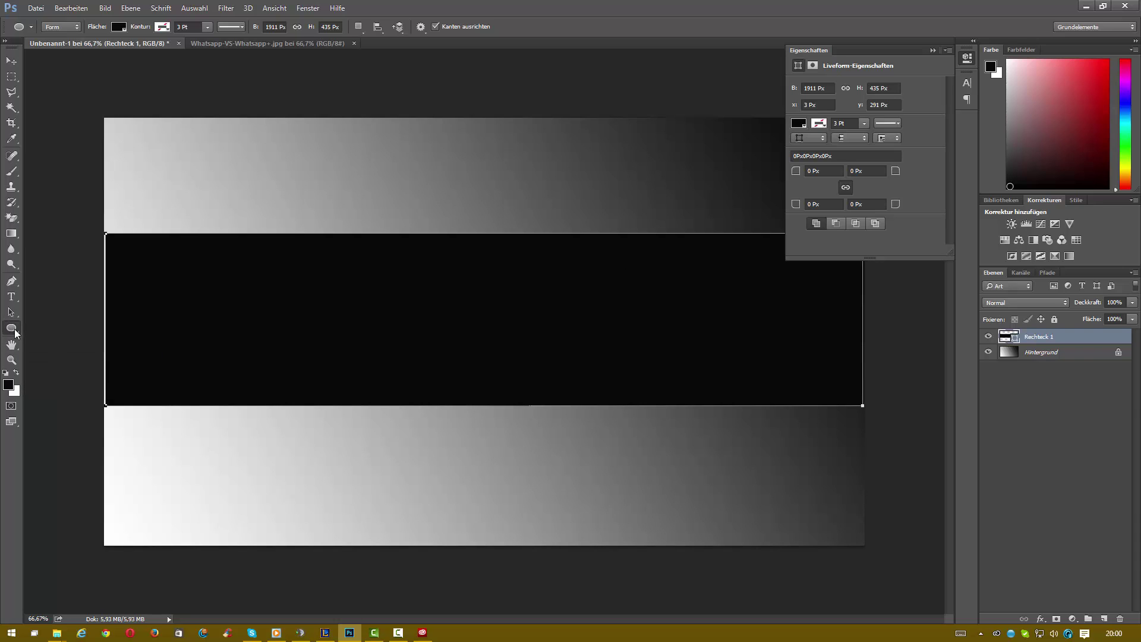
right_click(15, 330)
click(54, 329)
right_click(13, 331)
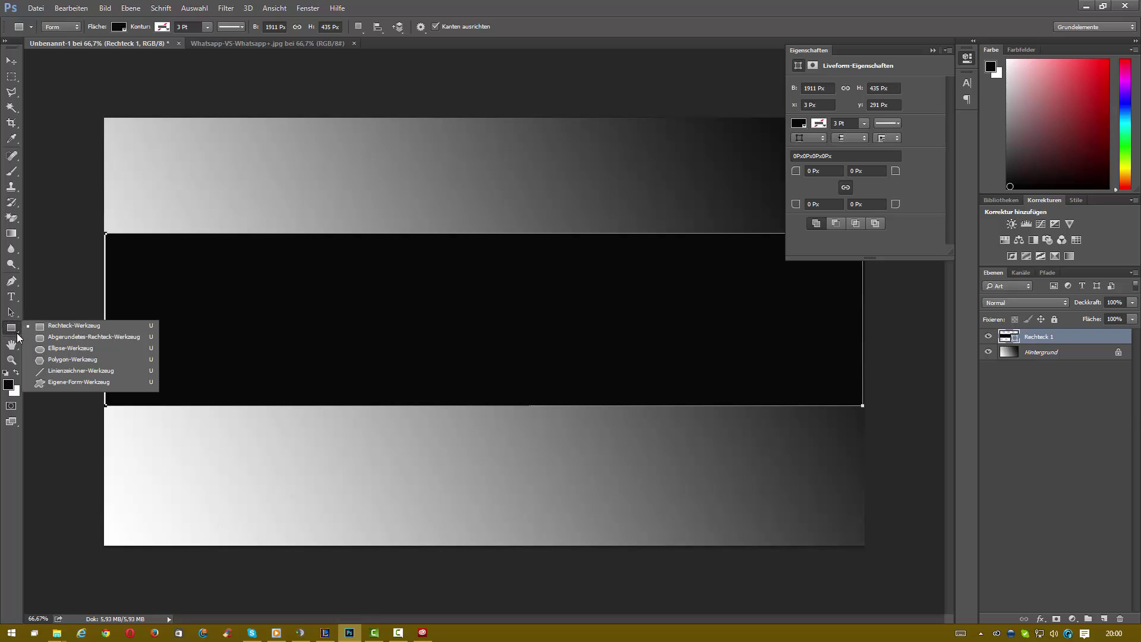
click(70, 338)
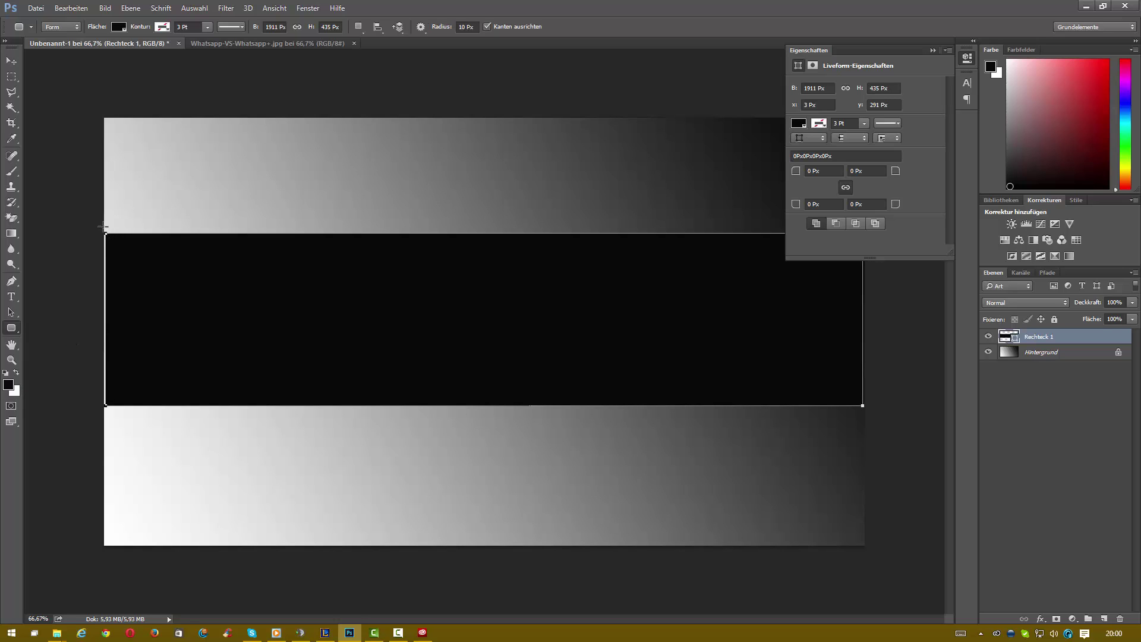
drag(103, 227, 736, 419)
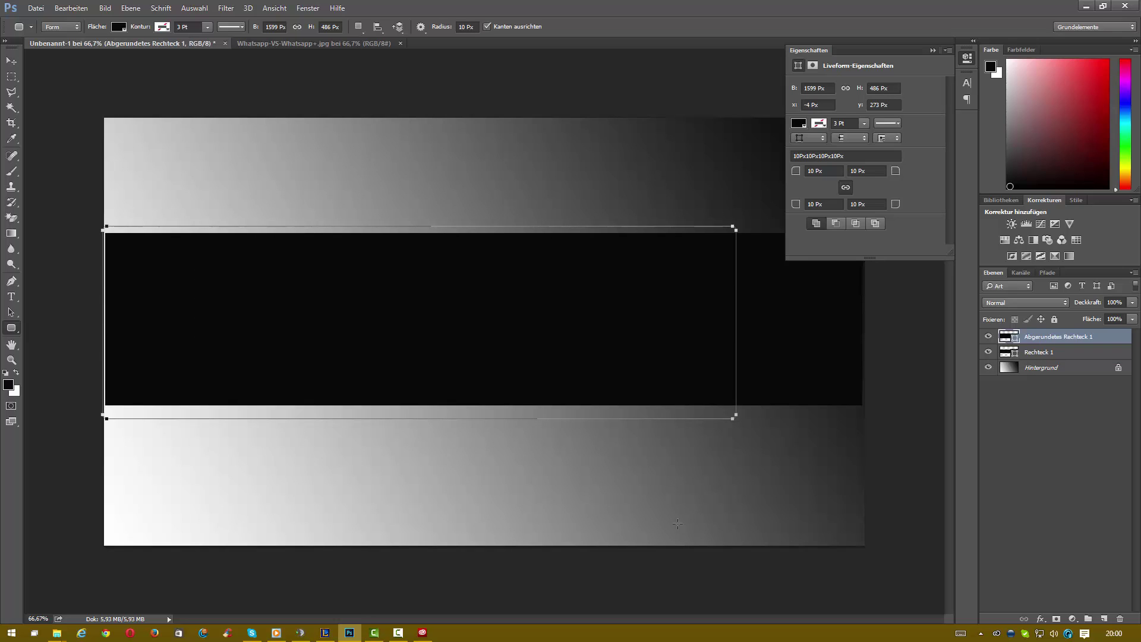
drag(523, 302, 578, 335)
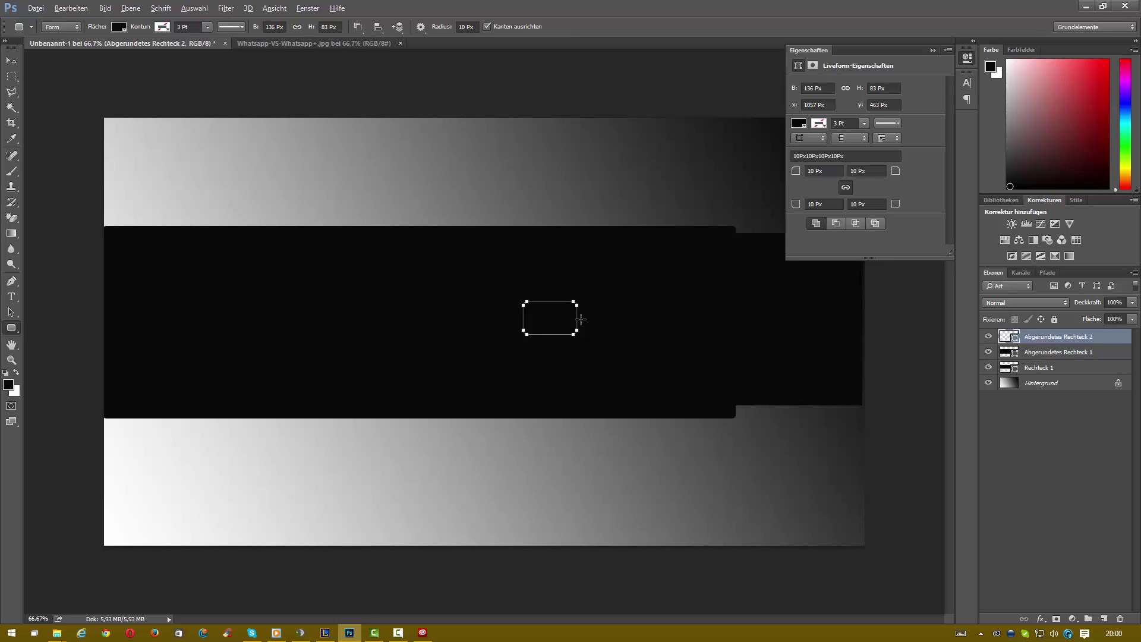
key(alt+d)
key(Escape)
drag(641, 278, 653, 282)
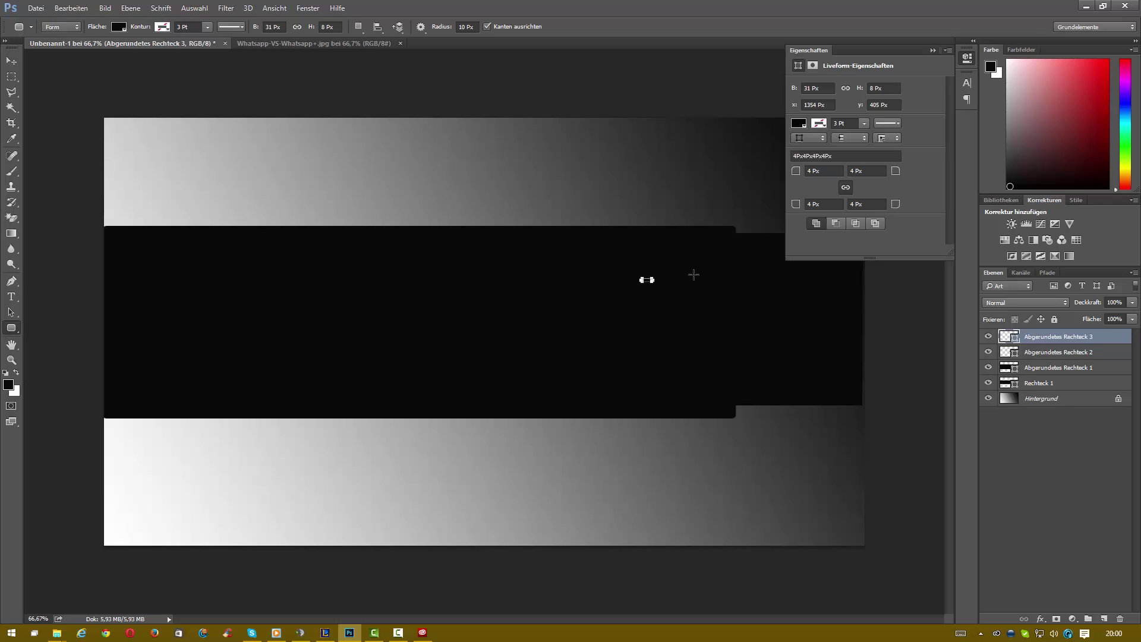
Step: Delete the layers of the smallest and the largest rounded rectangles, keeping the wide plain rectangle
click(1028, 353)
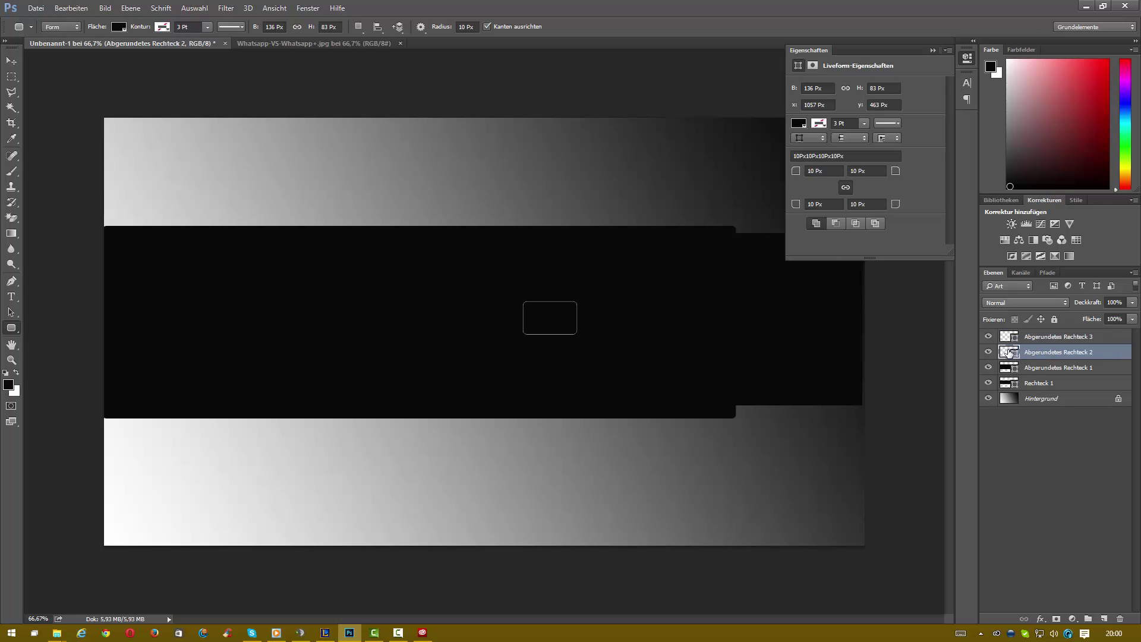
click(1013, 338)
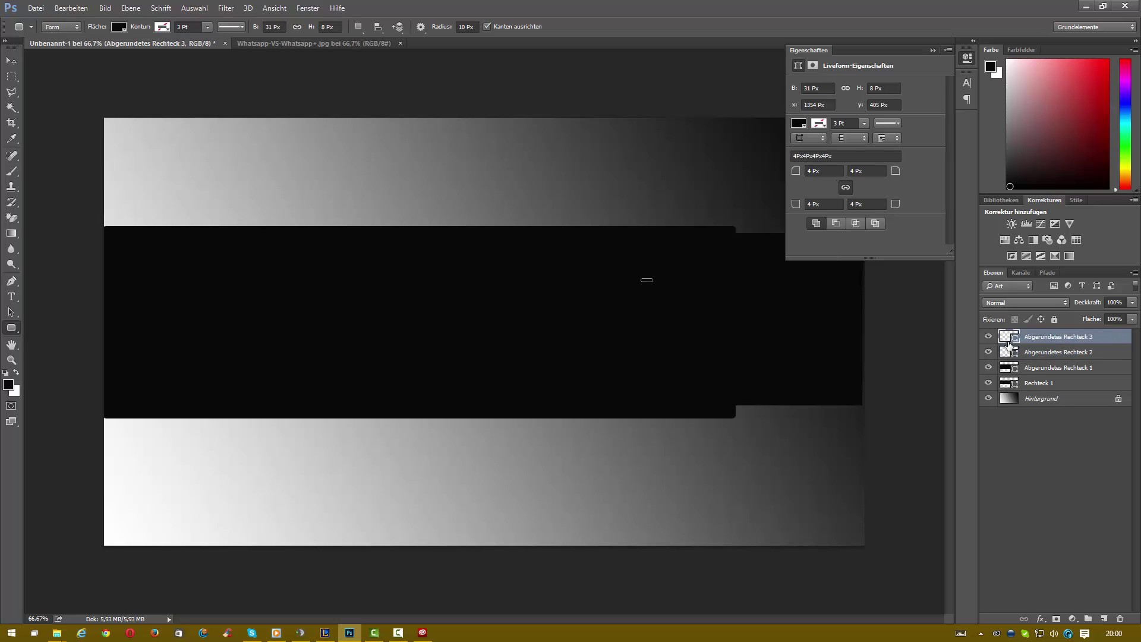
key(Delete)
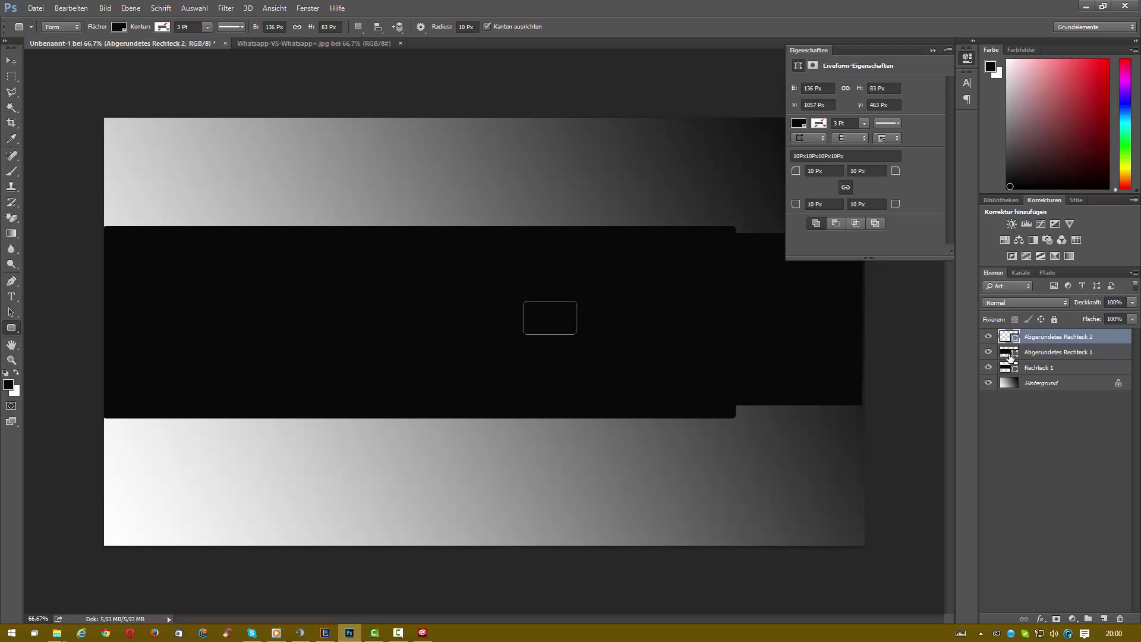
click(1010, 355)
click(1010, 368)
click(1013, 352)
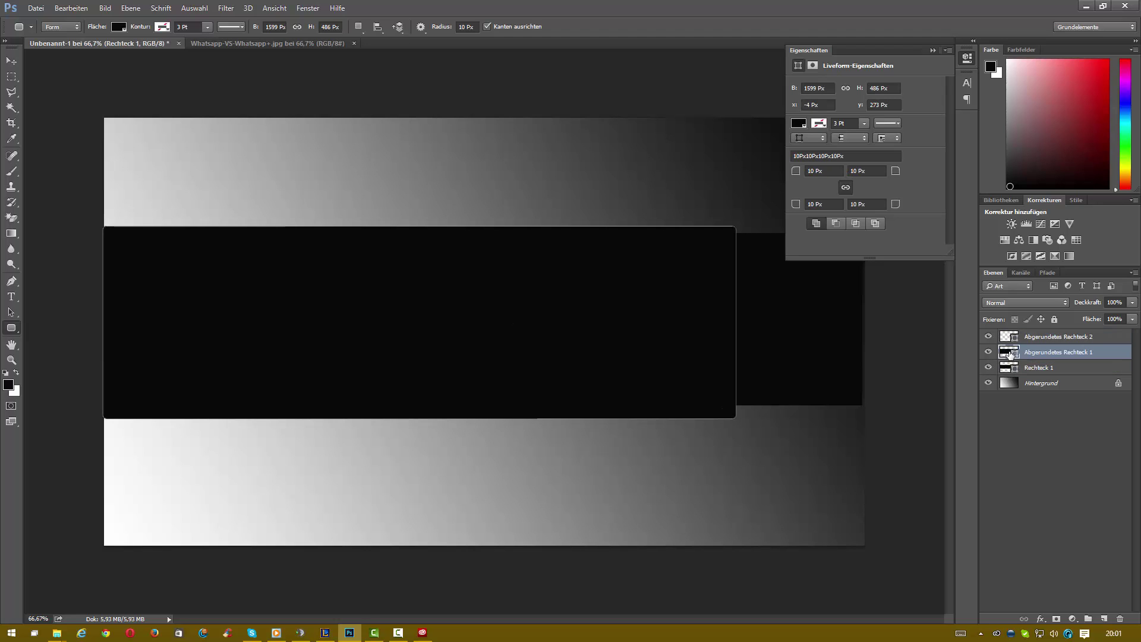
click(676, 235)
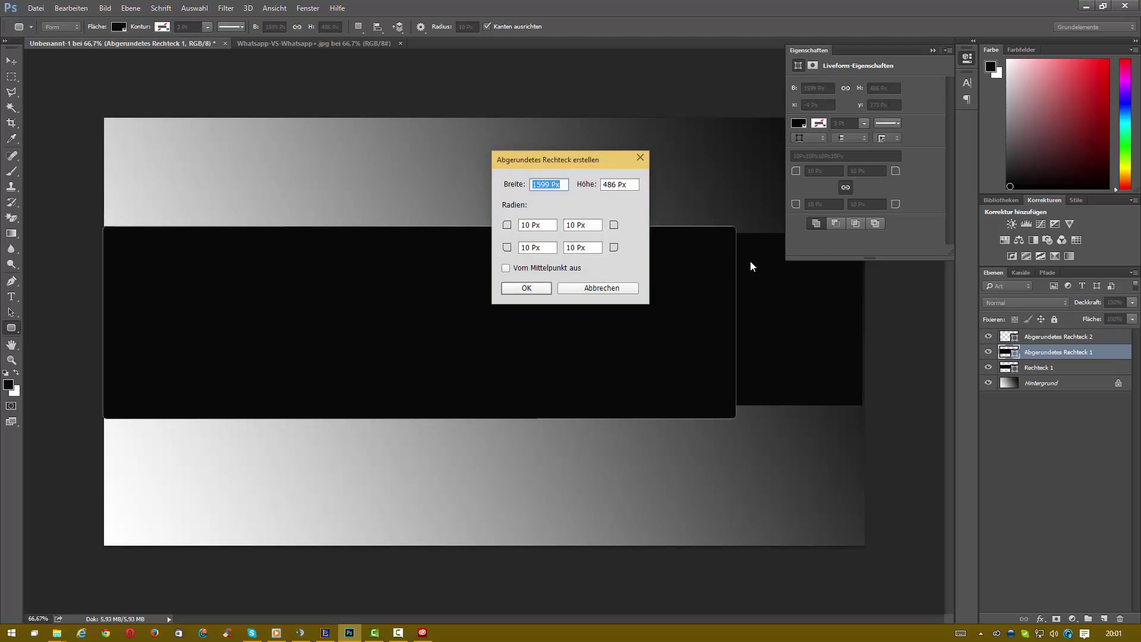
click(605, 287)
key(Delete)
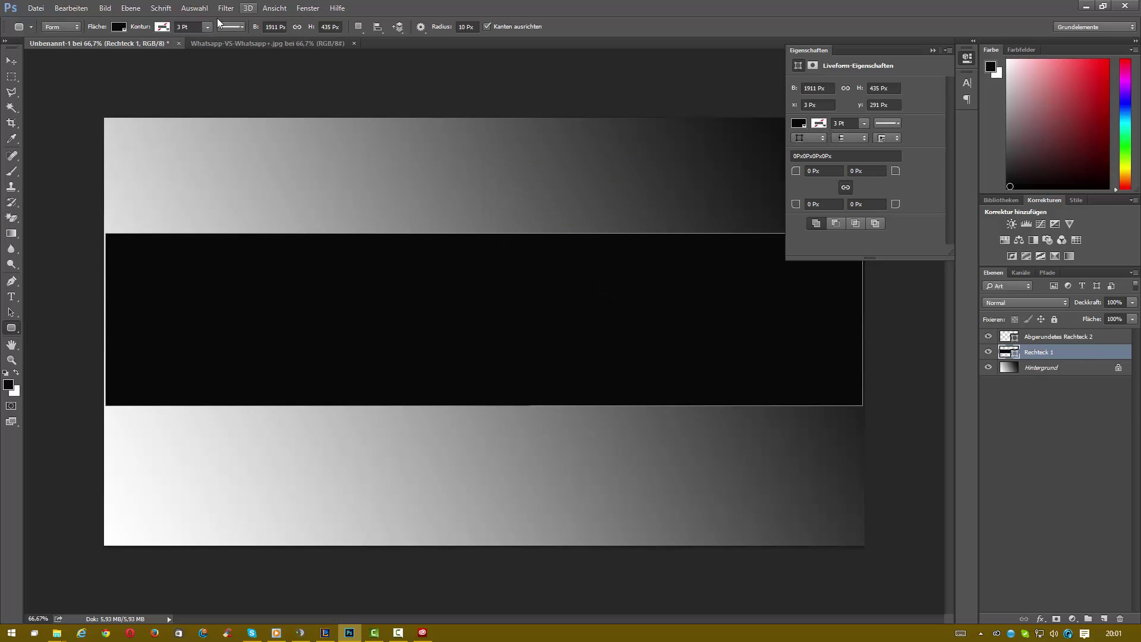
Step: Change the fill of the wide plain rectangle to white
click(117, 27)
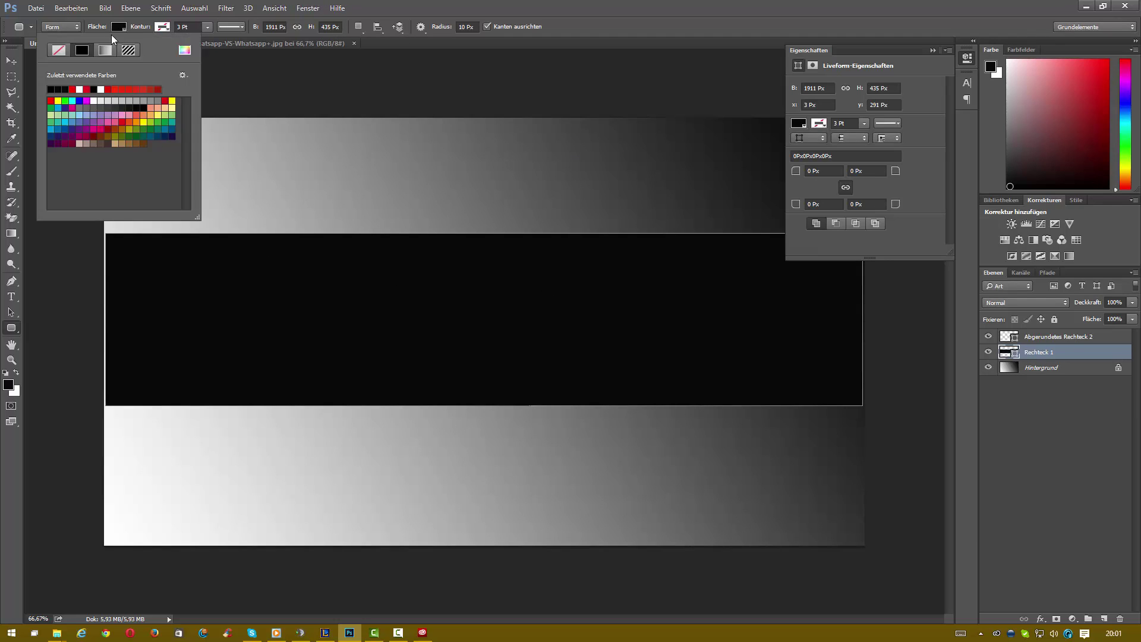
click(101, 101)
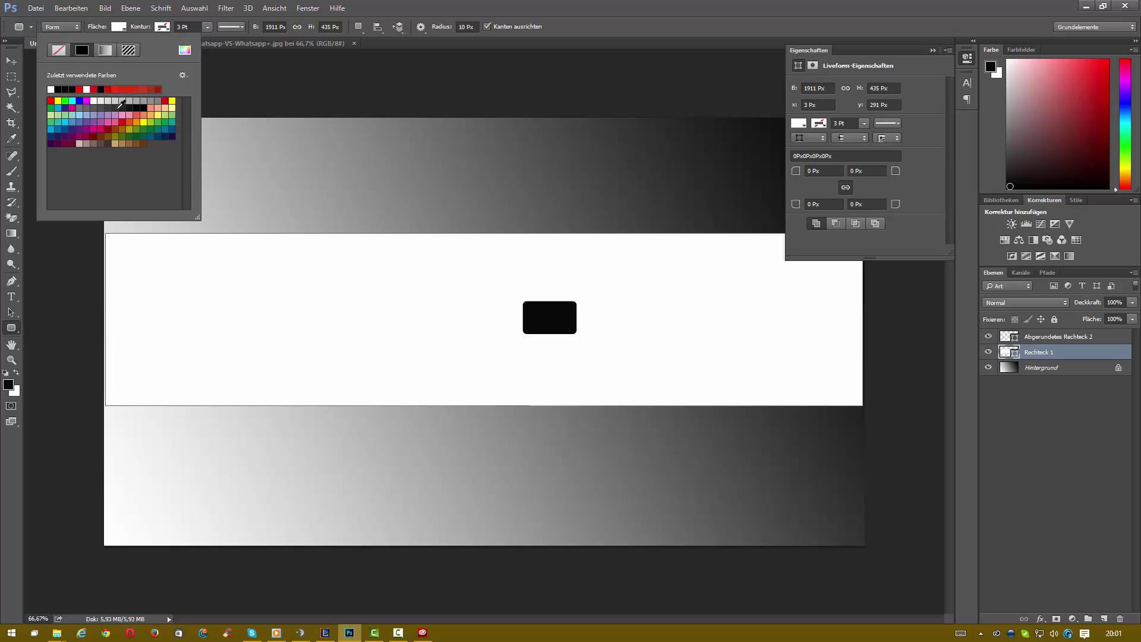
Step: Delete the remaining small rounded rectangle's layer and lower the wide white rectangle's layer opacity to 14%
click(1050, 341)
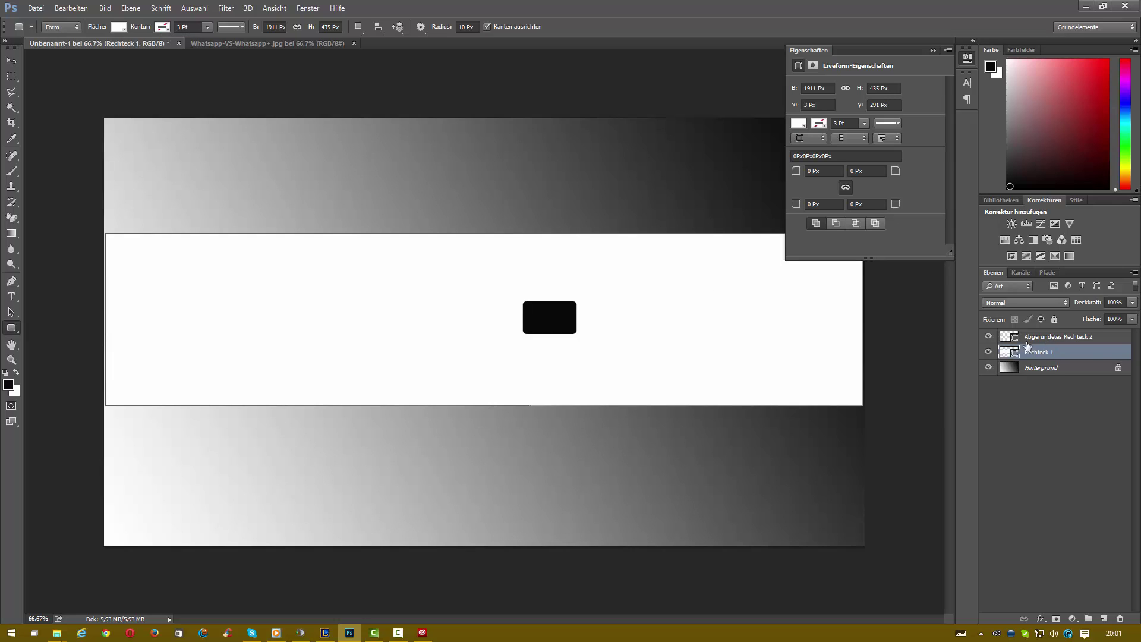
click(1008, 339)
key(Delete)
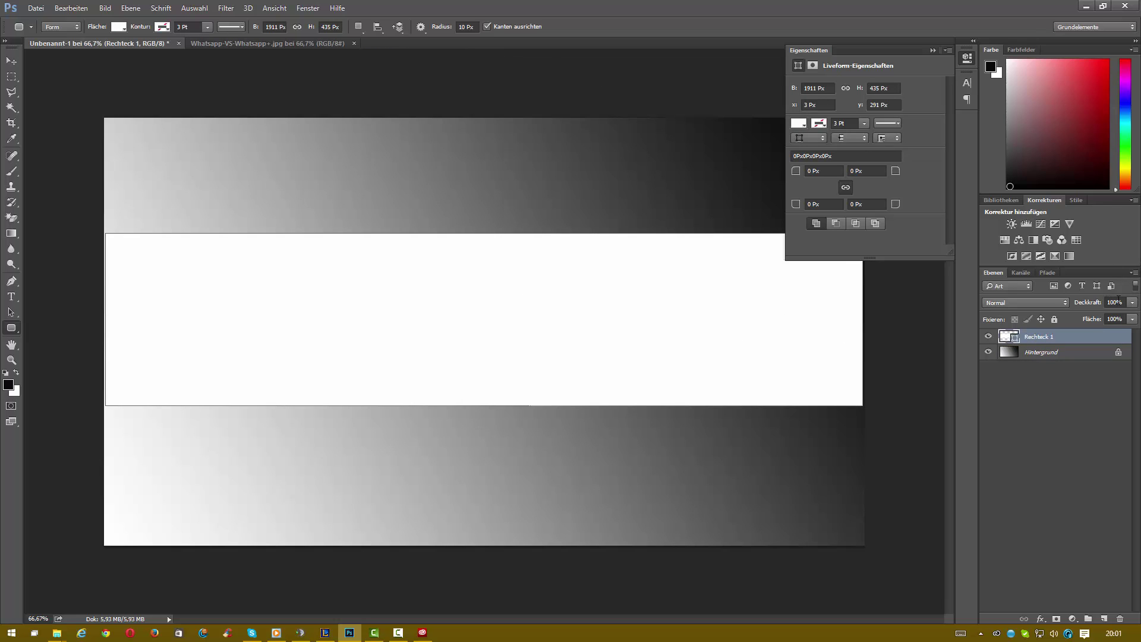
drag(1096, 317, 1046, 308)
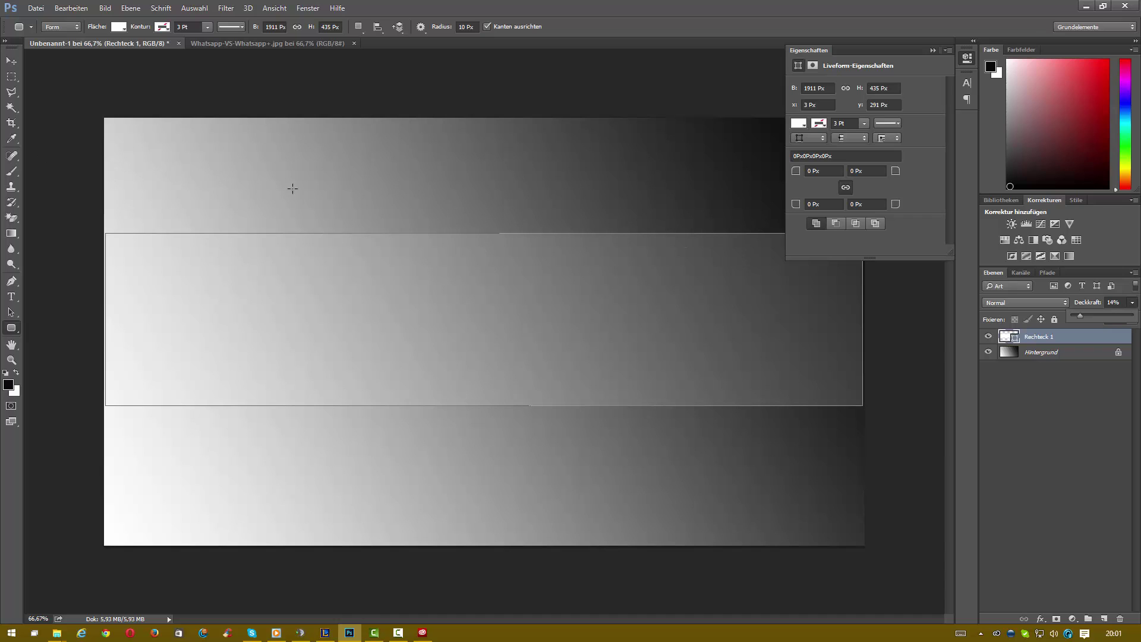
Step: Search the Bilder and Downloads folders for a fire brigade image to open
click(36, 7)
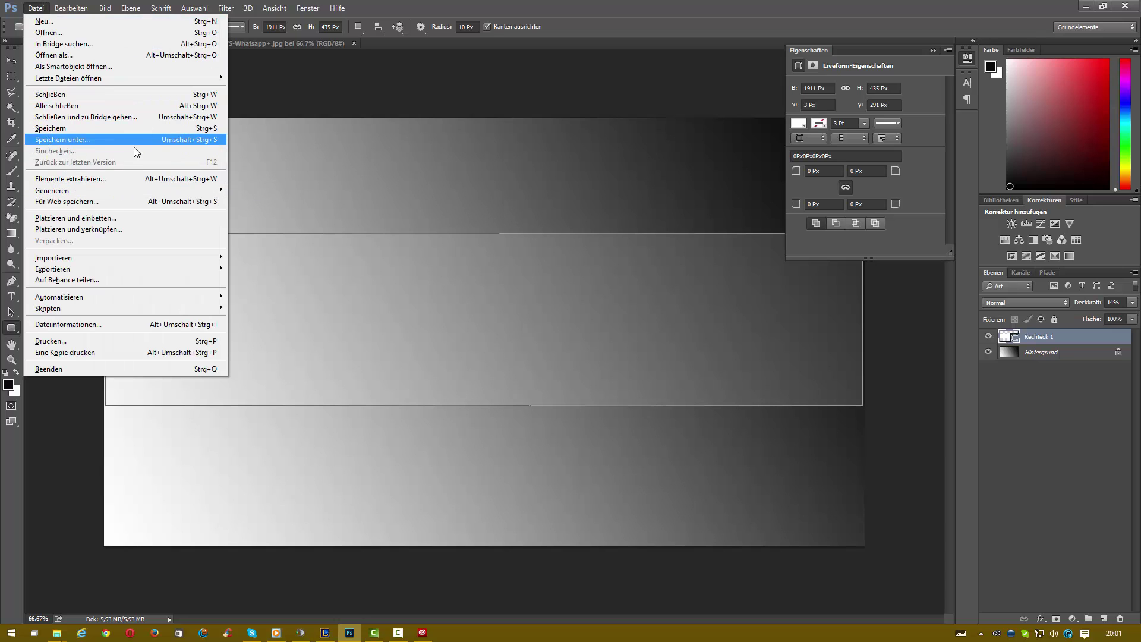
click(110, 69)
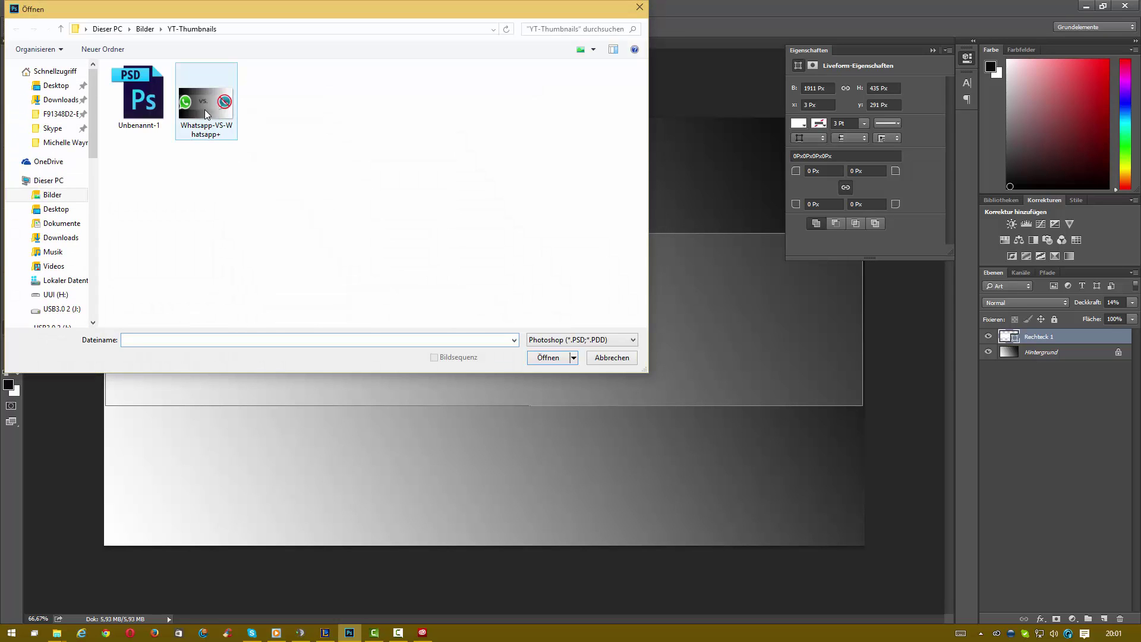
click(56, 196)
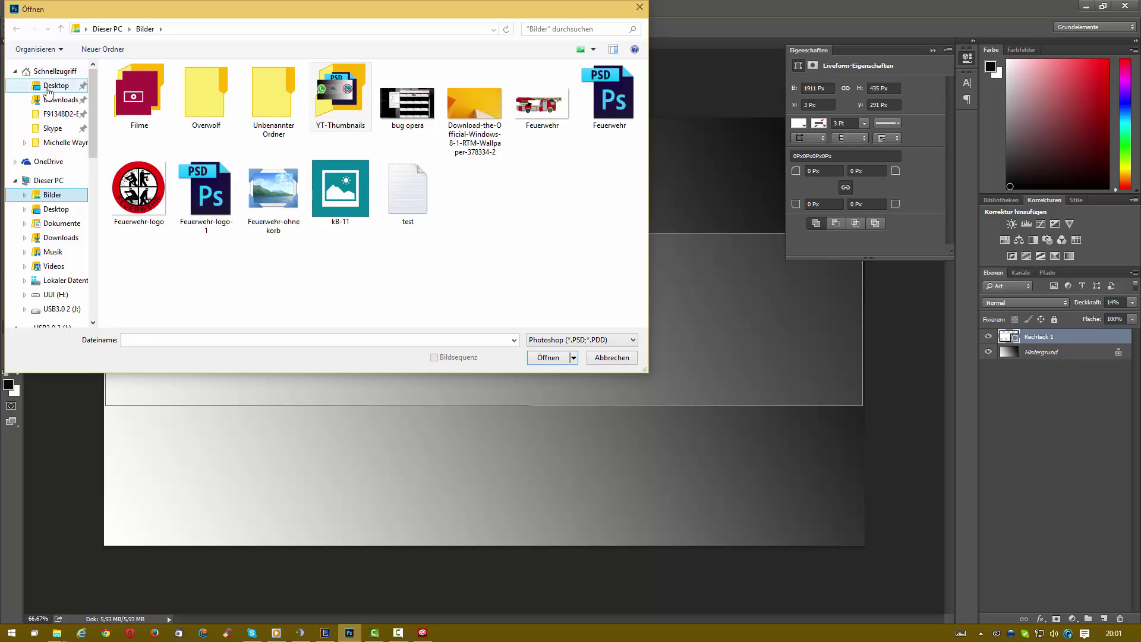
click(50, 101)
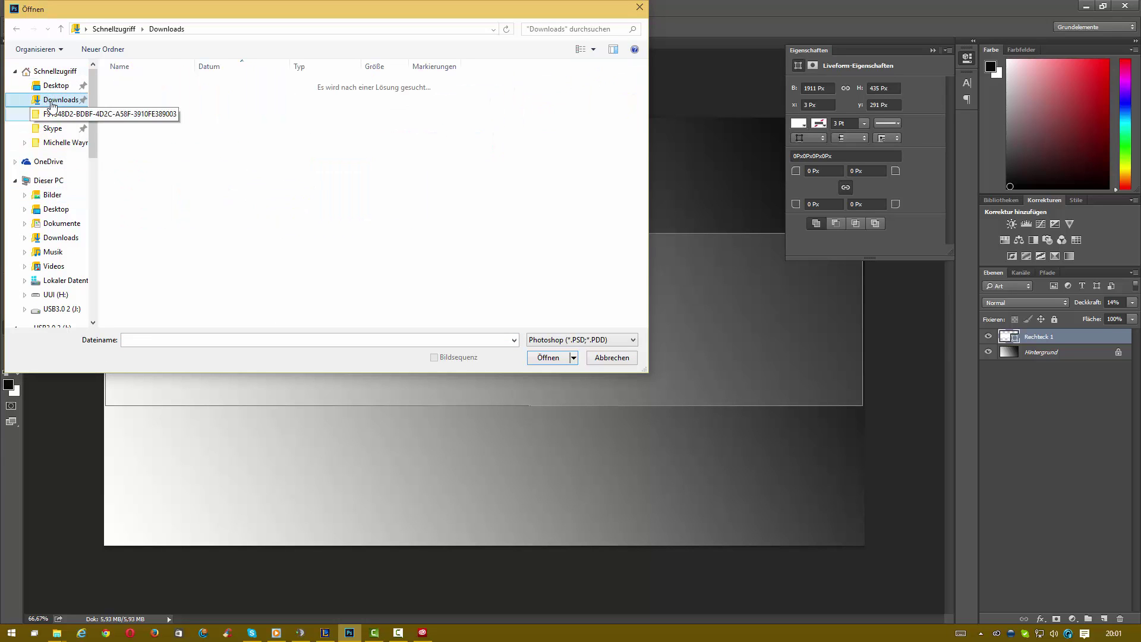
click(57, 86)
click(13, 31)
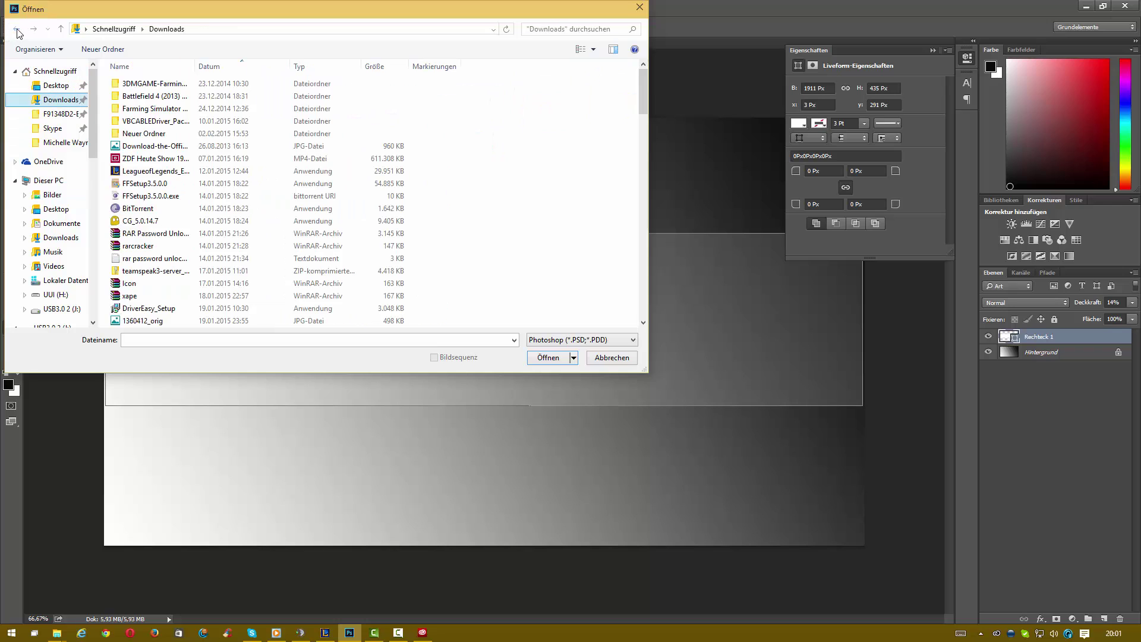
click(13, 31)
click(278, 218)
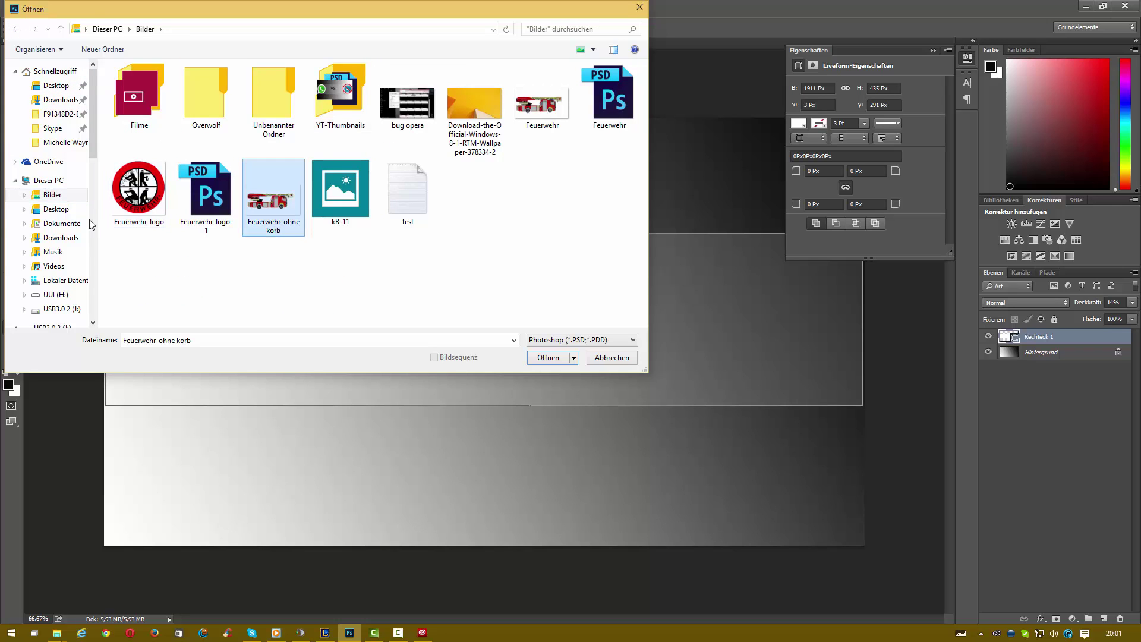
click(148, 210)
click(273, 196)
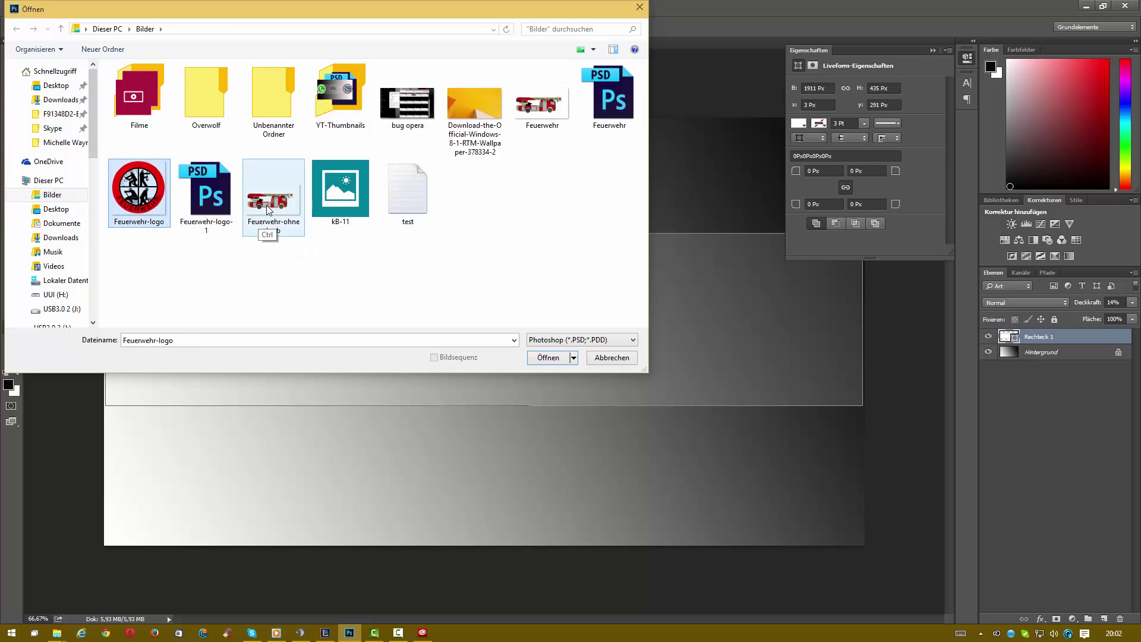
ctrl+click(206, 193)
click(151, 204)
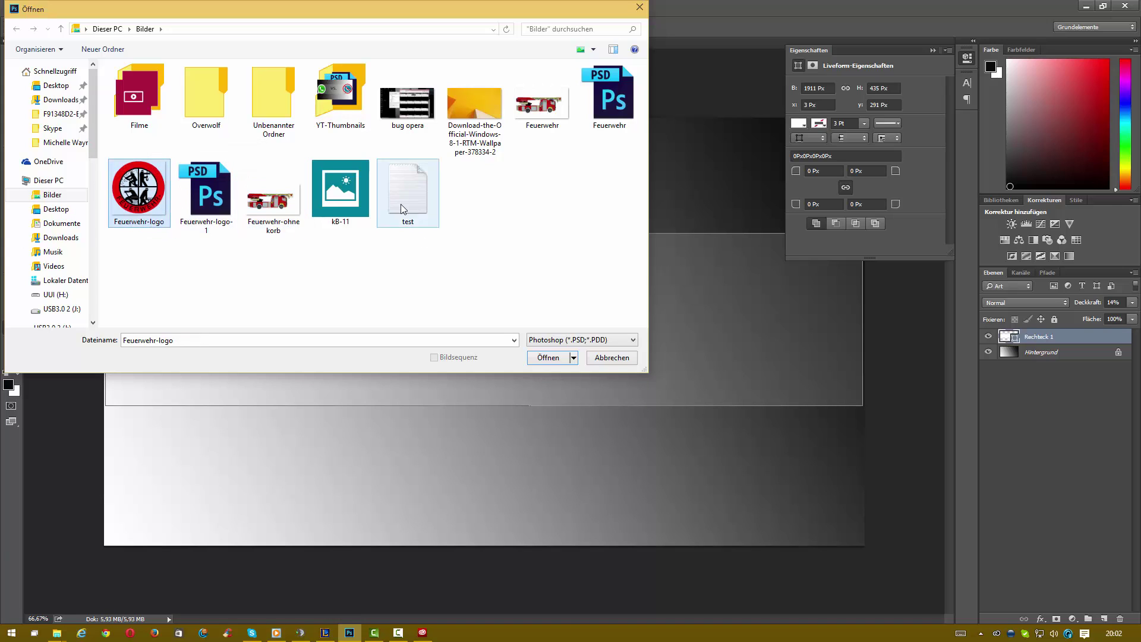
Step: Try to open the Feuerwehr-logo image from the Bilder folder with JPEG 2000 set as the file format
click(273, 227)
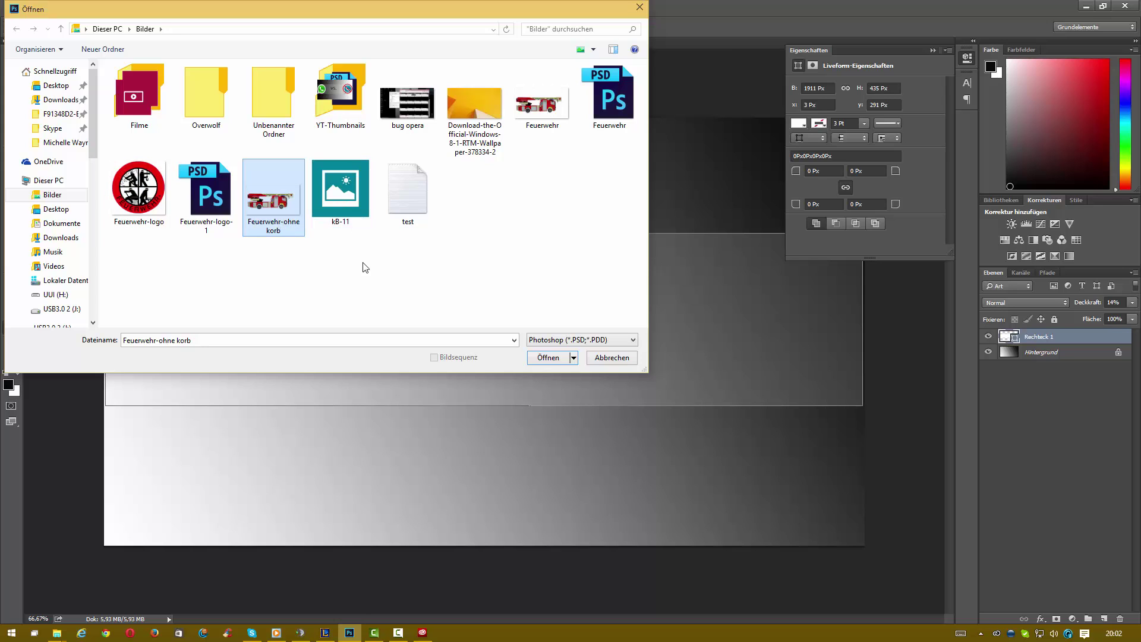
click(580, 341)
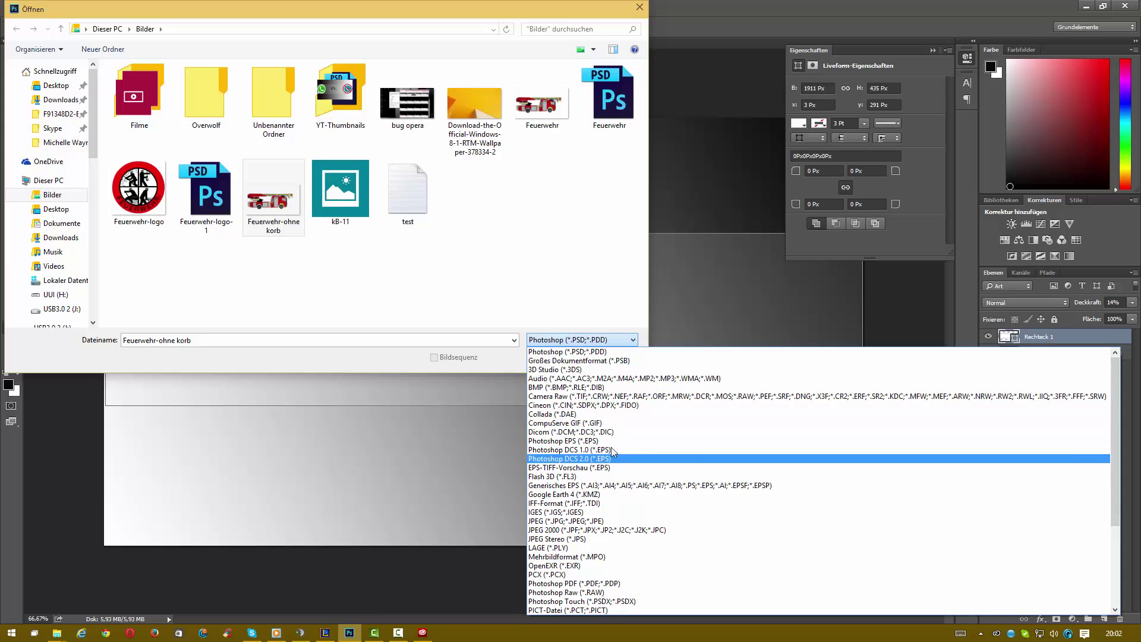
click(597, 405)
click(599, 343)
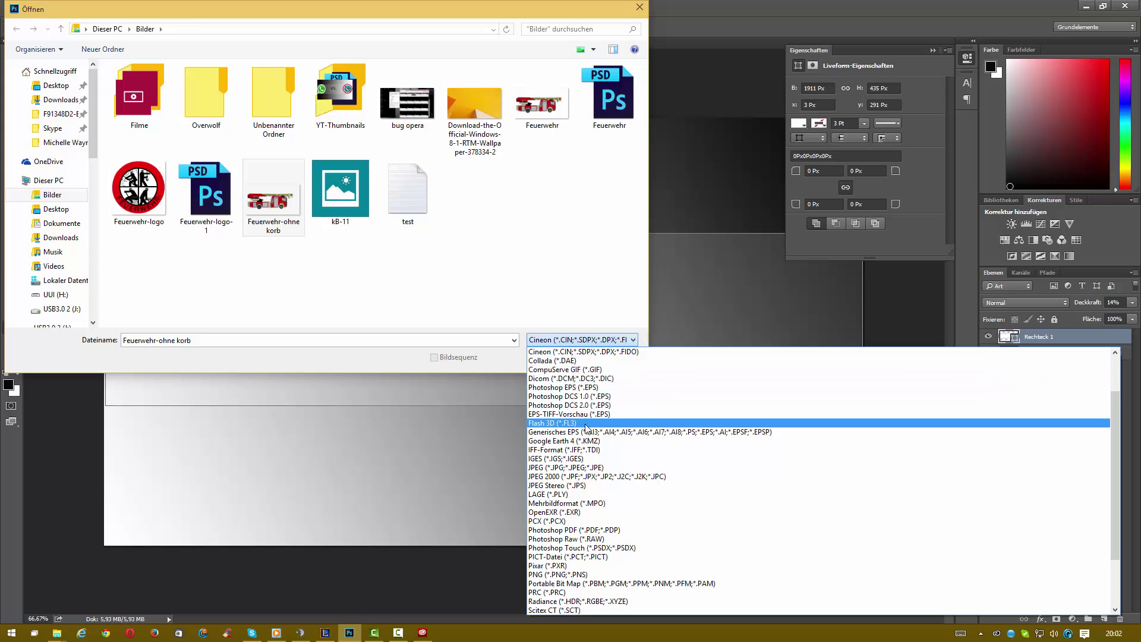
click(585, 476)
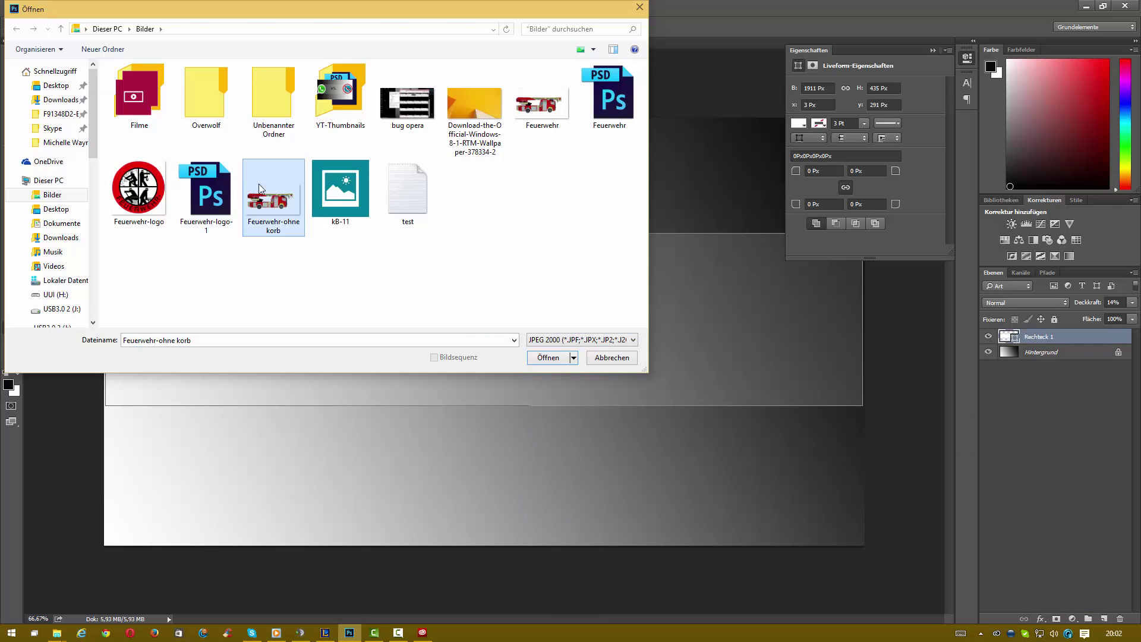
click(139, 189)
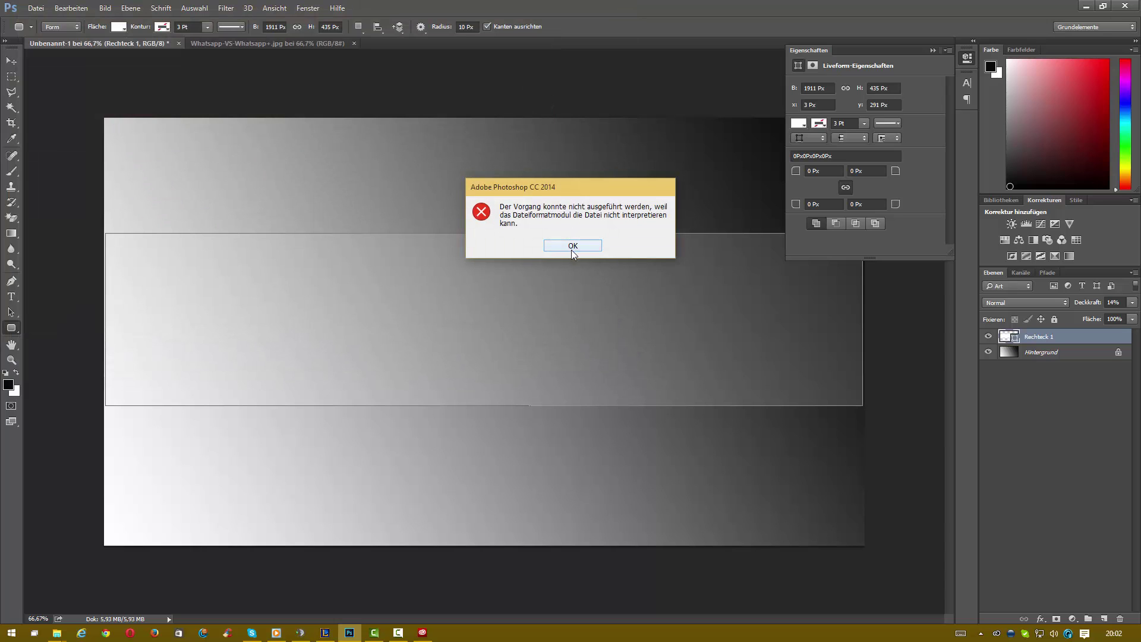
click(572, 245)
Step: Open the Feuerwehr fire truck GIF from the Bilder folder
click(36, 8)
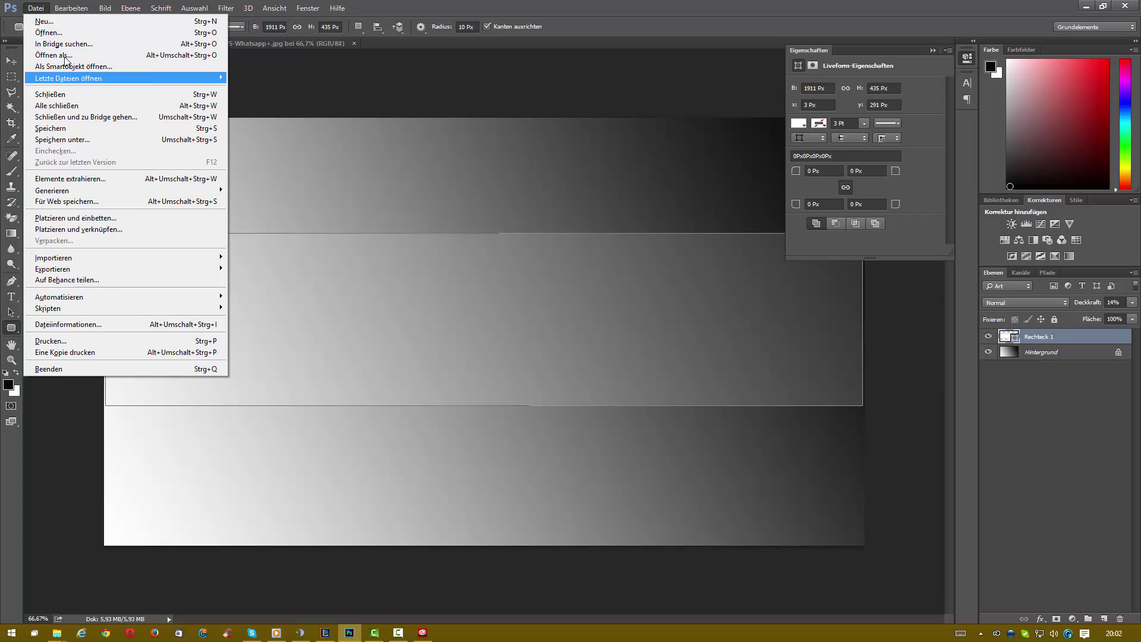
click(51, 33)
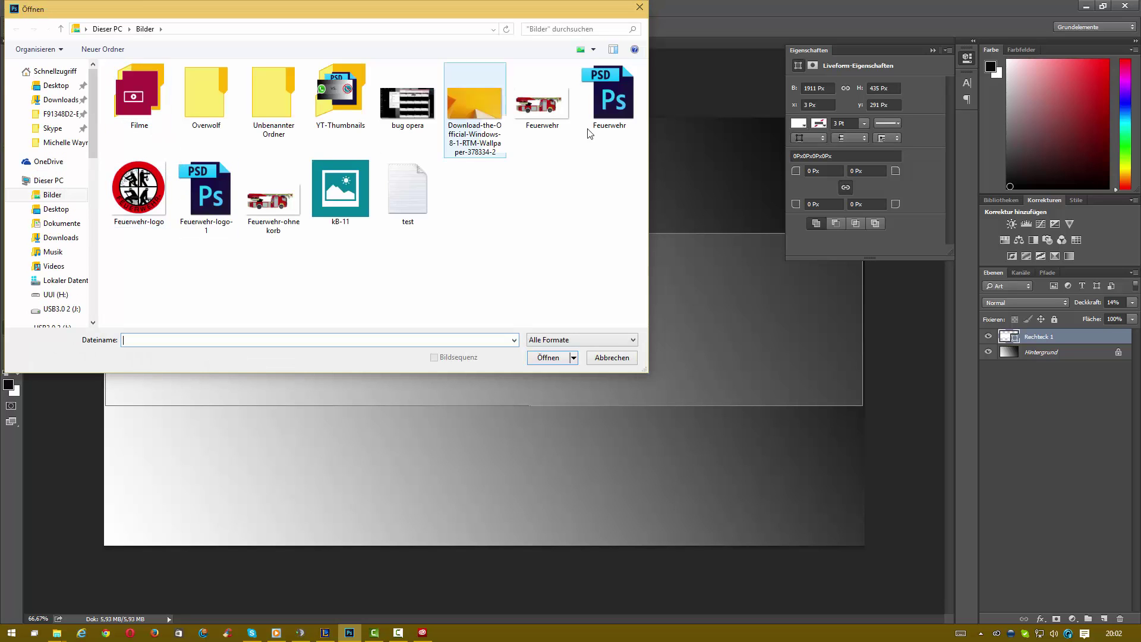
double_click(541, 107)
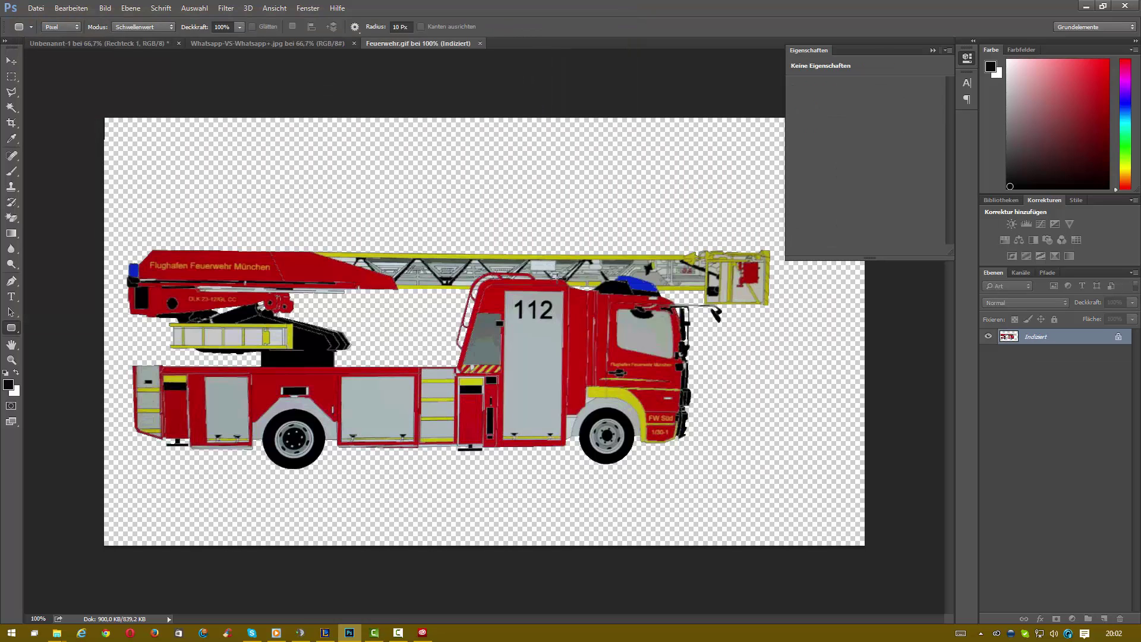
Step: Select the whole fire truck image with the Rectangular Marquee tool and copy it into the Unbenannt-1 thumbnail document
click(13, 78)
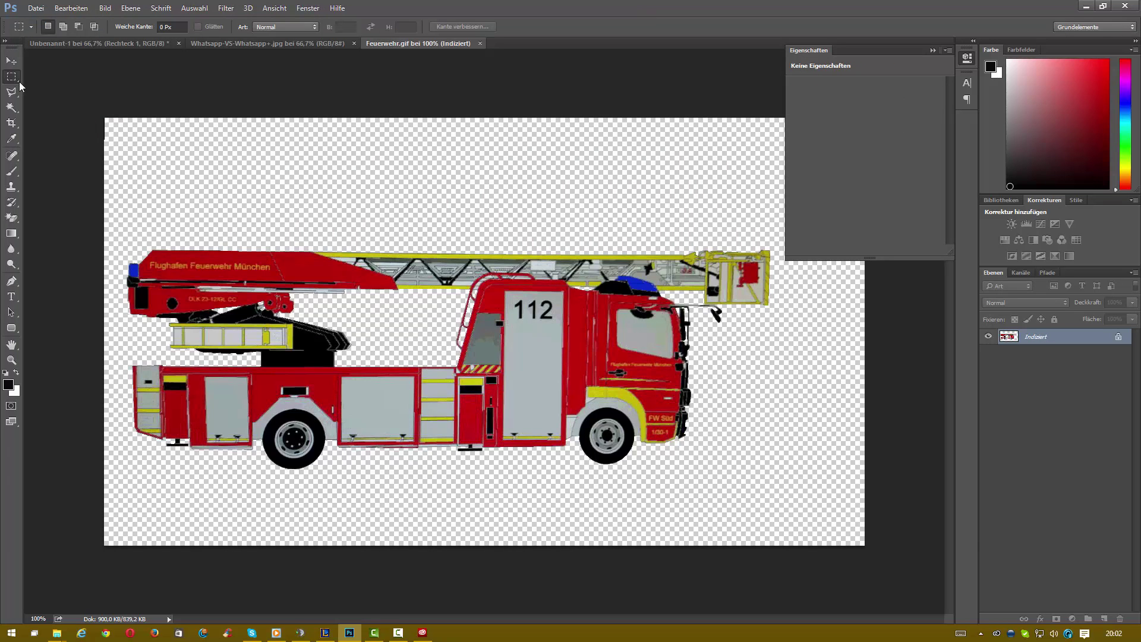
drag(121, 123, 878, 550)
click(105, 47)
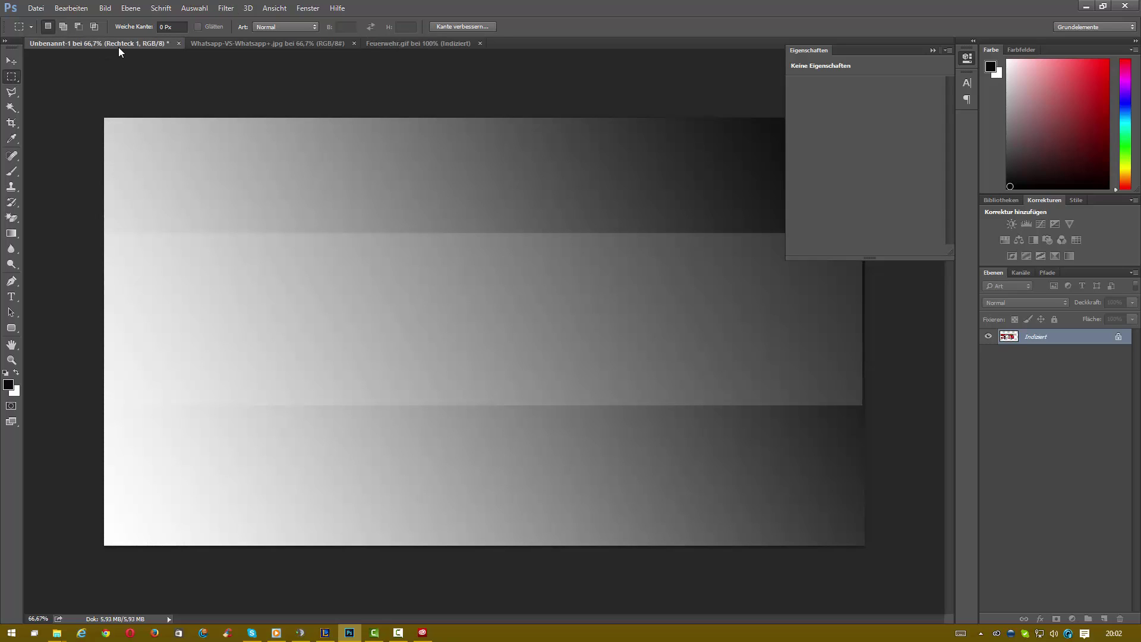
key(ctrl+v)
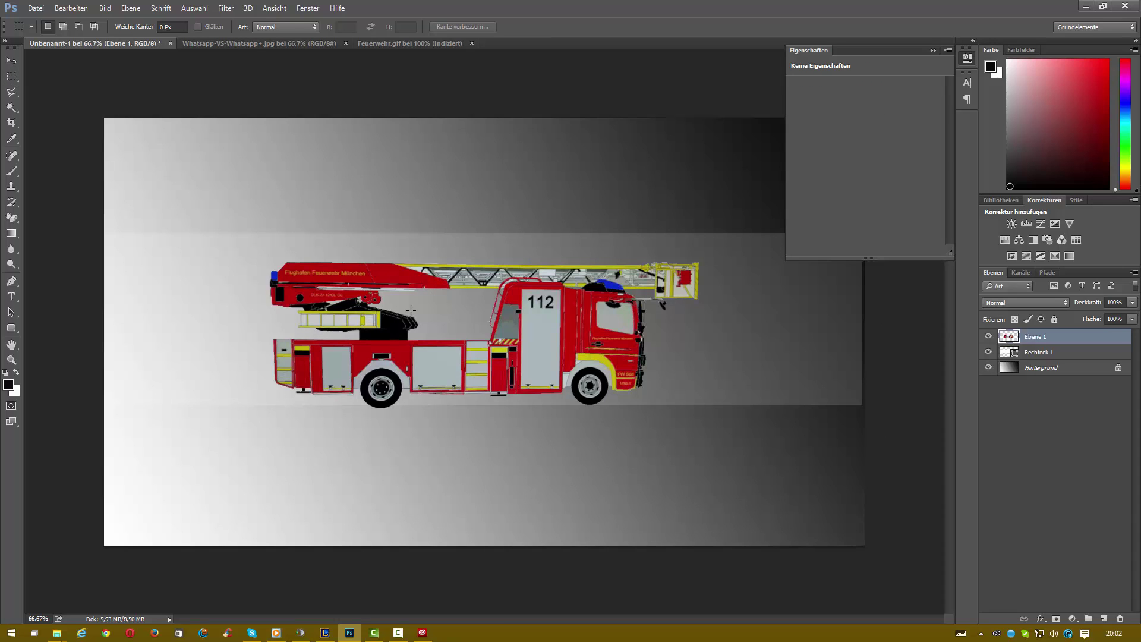
Step: Scale the fire truck to about 76% width and 71% height and set it on the canvas's bottom edge, centred near X 790, Y 938 px
key(ctrl+t)
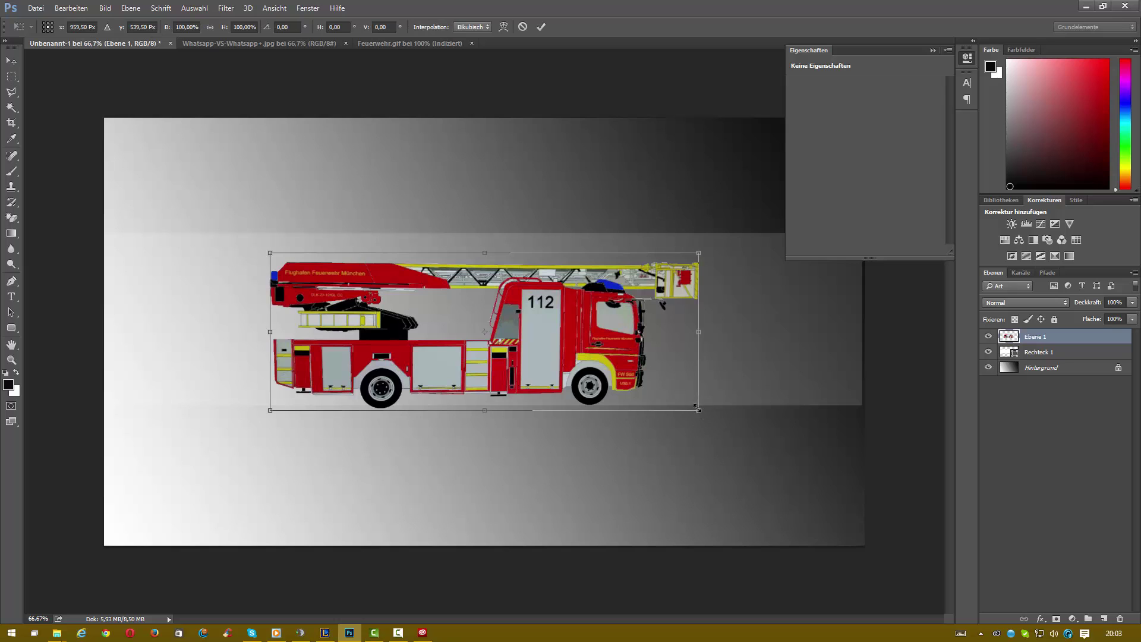
drag(668, 379, 535, 314)
drag(462, 307, 474, 494)
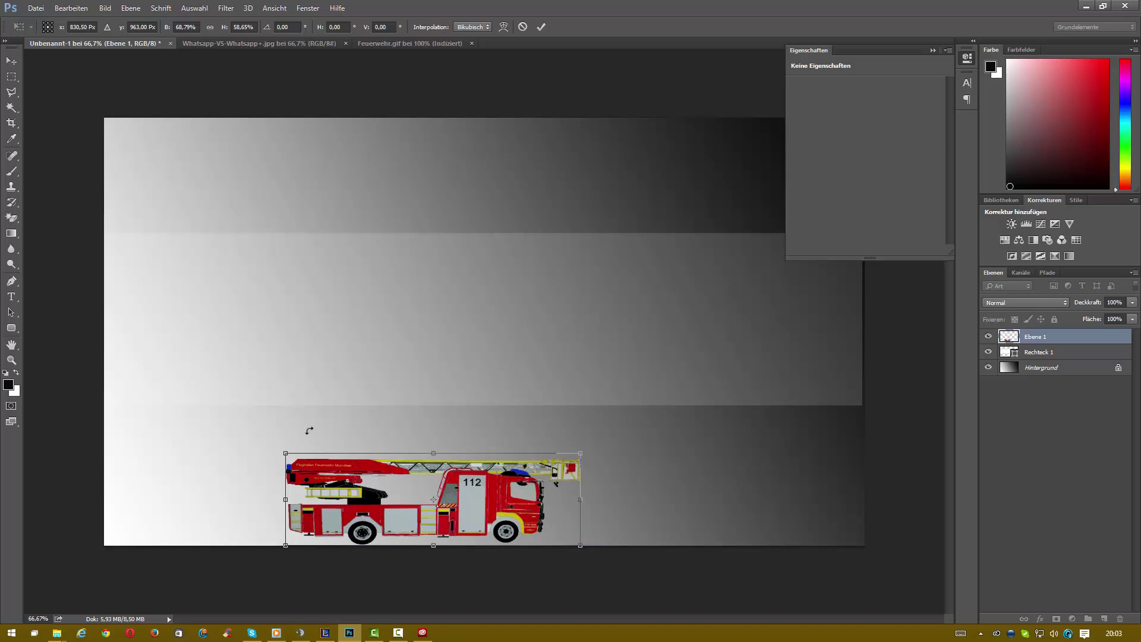
drag(257, 459, 253, 434)
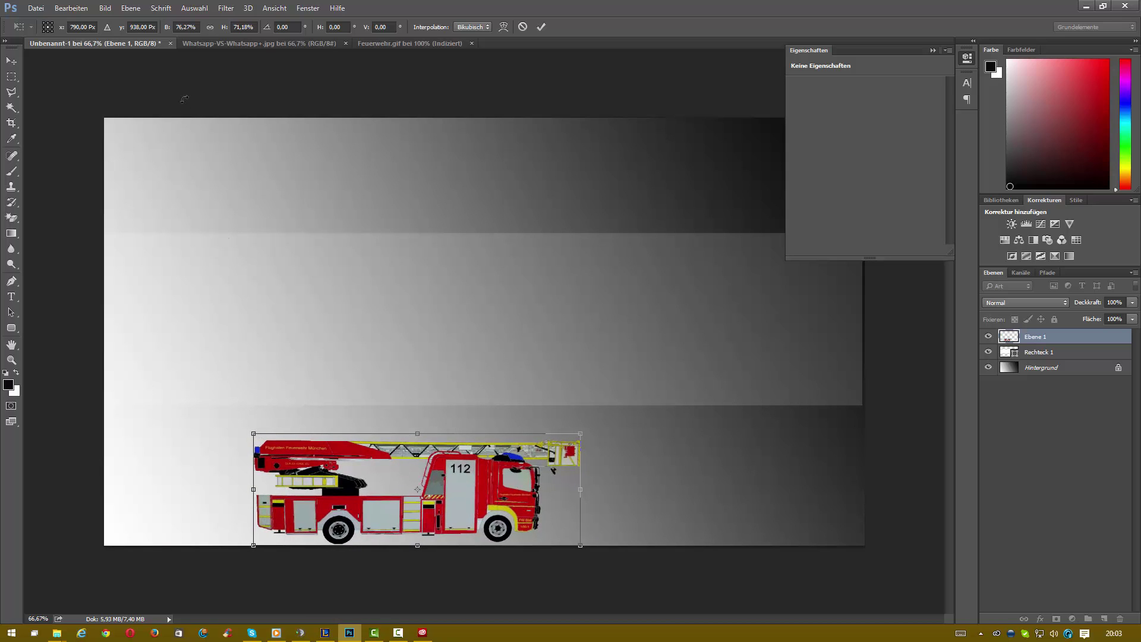
click(36, 9)
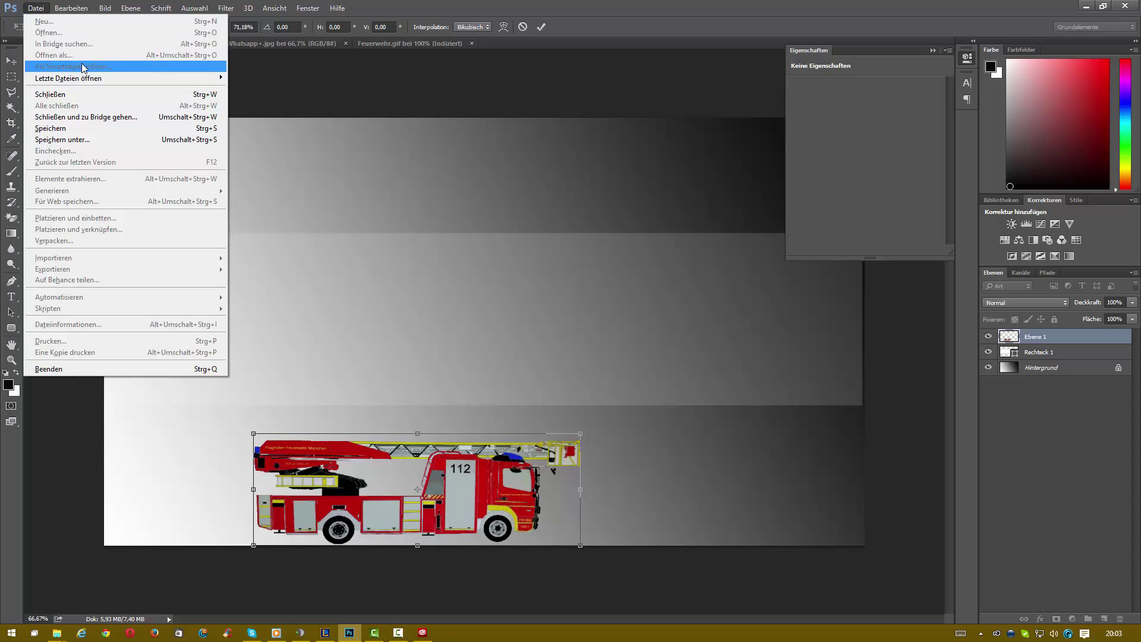
click(915, 516)
key(Return)
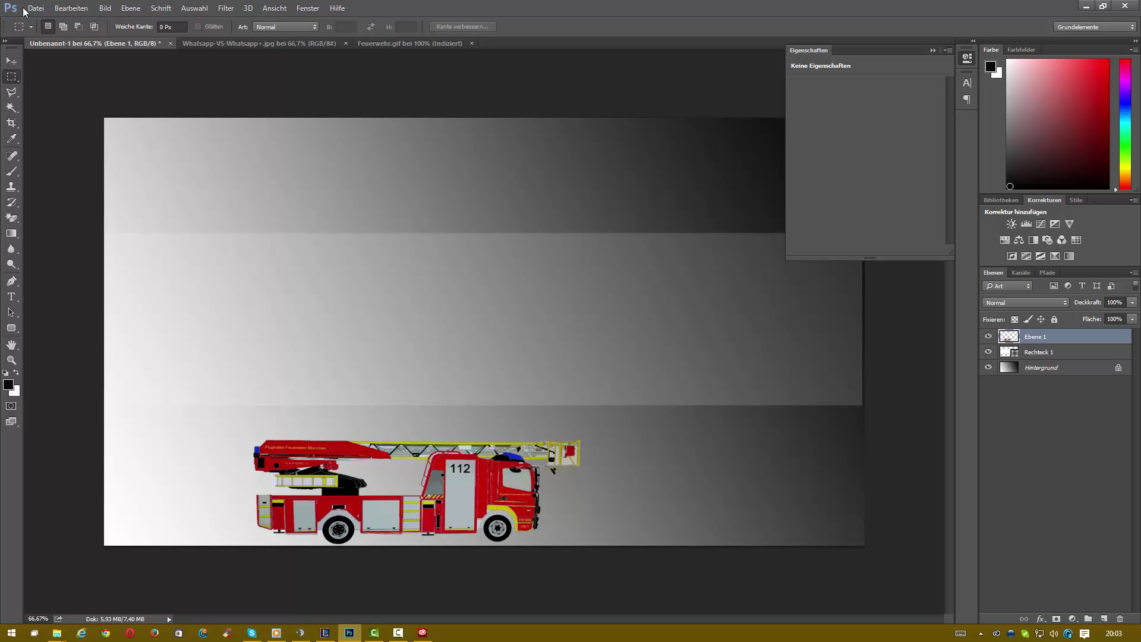
Step: Open the Feuerwehr-logo GIF from the Bilder folder
click(26, 9)
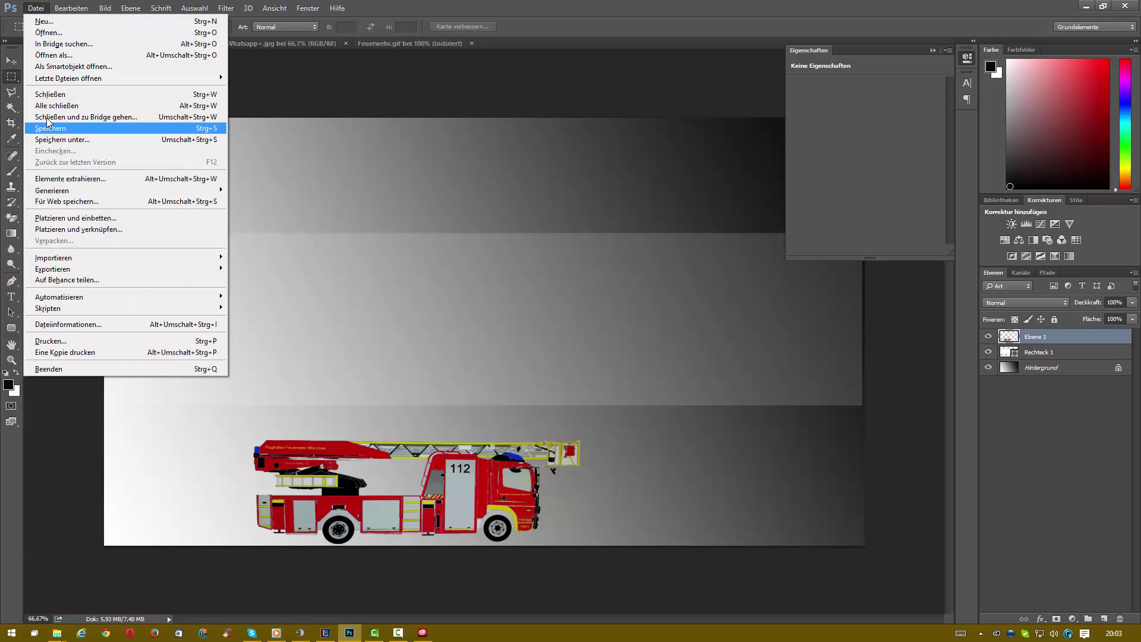
click(262, 163)
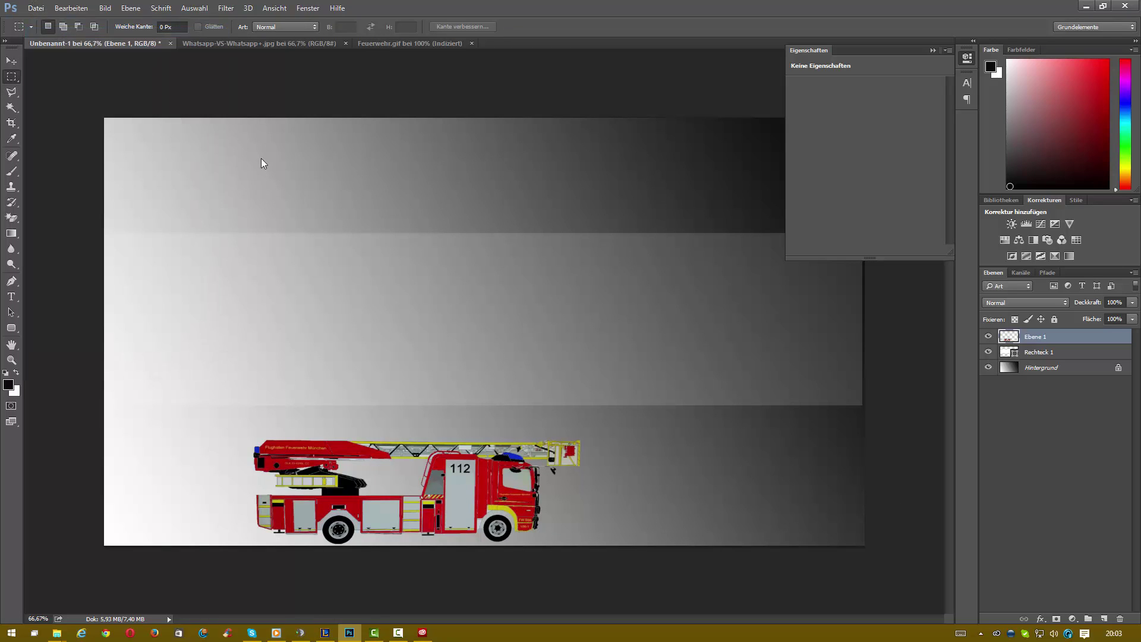
click(147, 212)
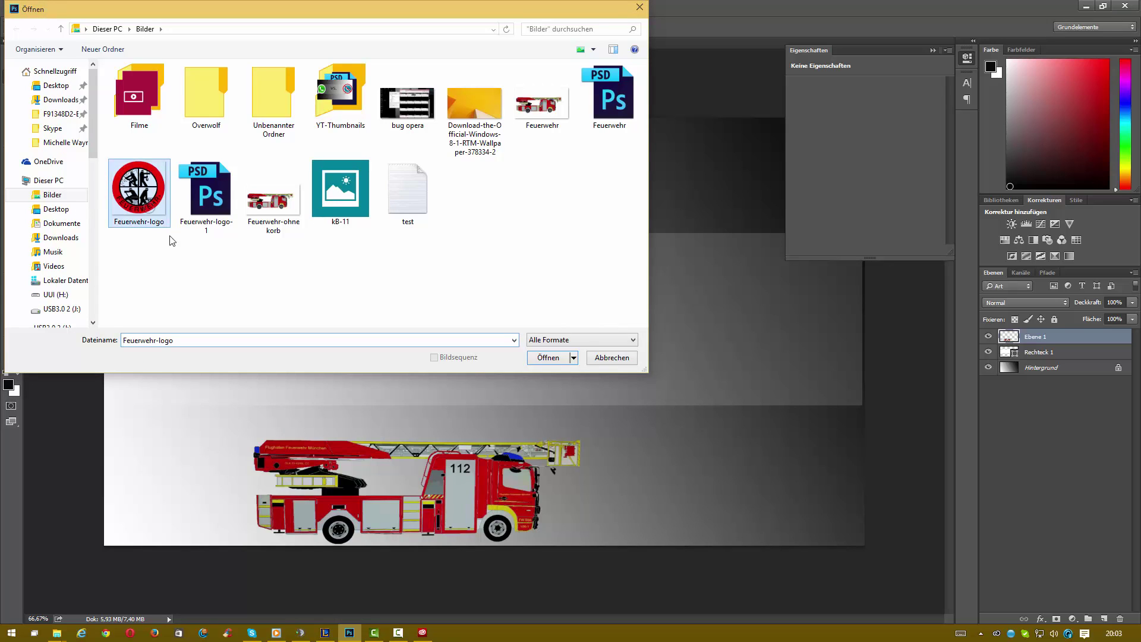
double_click(140, 201)
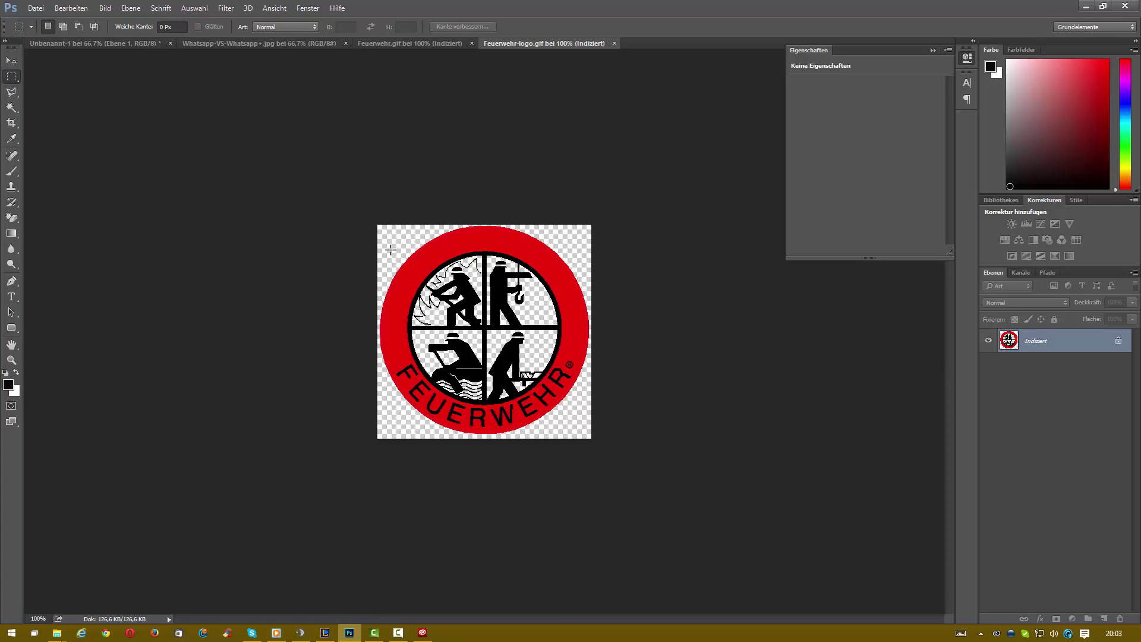
Step: Select the entire Feuerwehr logo with a rectangular marquee and copy it into the Unbenannt-1 thumbnail document
drag(370, 217, 670, 463)
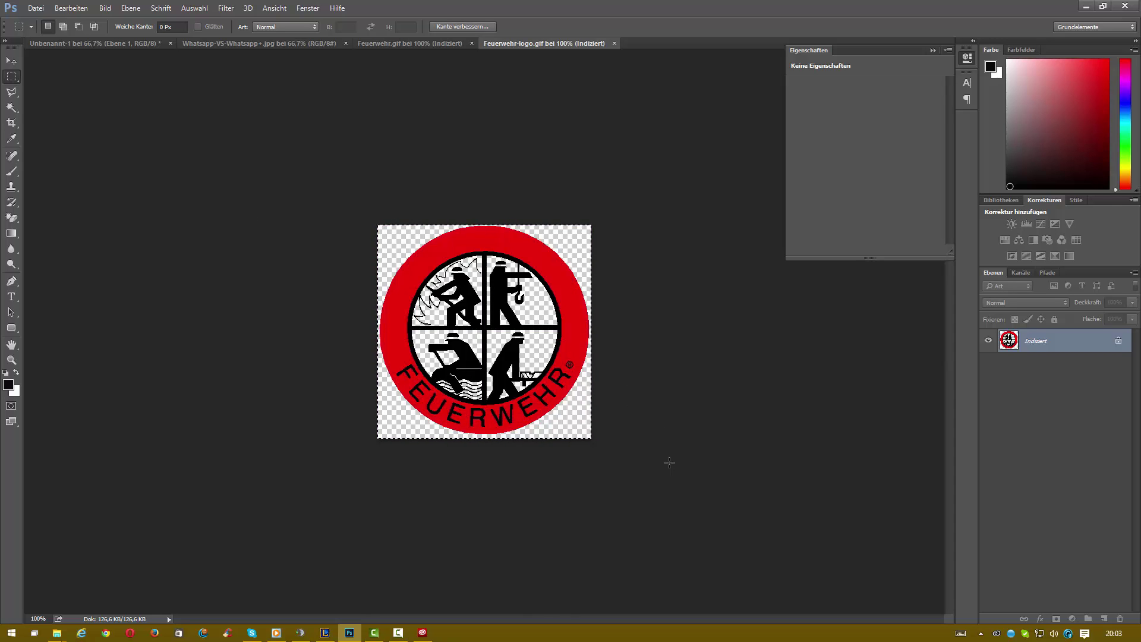
click(79, 41)
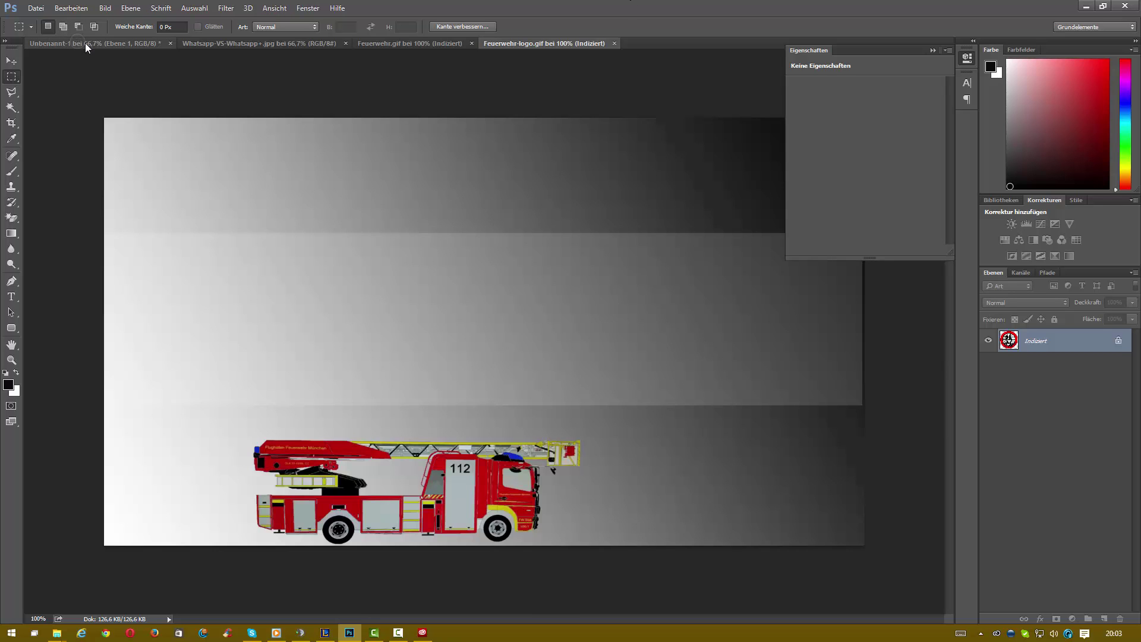
key(ctrl+v)
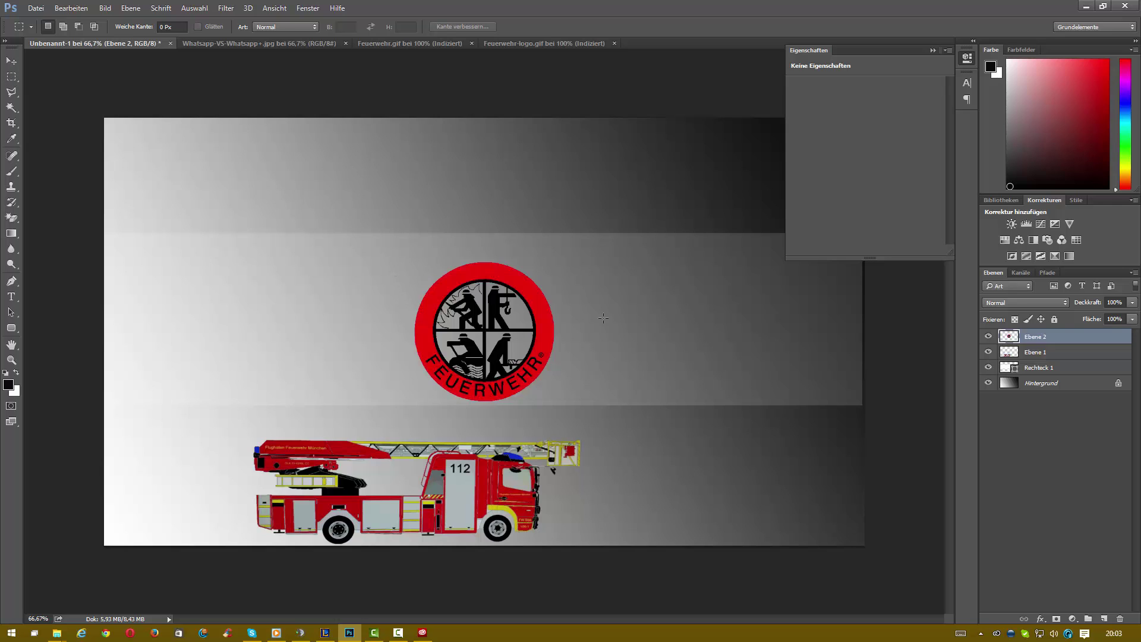
Step: Move the Feuerwehr logo to about X 1459, Y 334 px, and place its layer directly below the translucent rectangle's layer
key(ctrl+t)
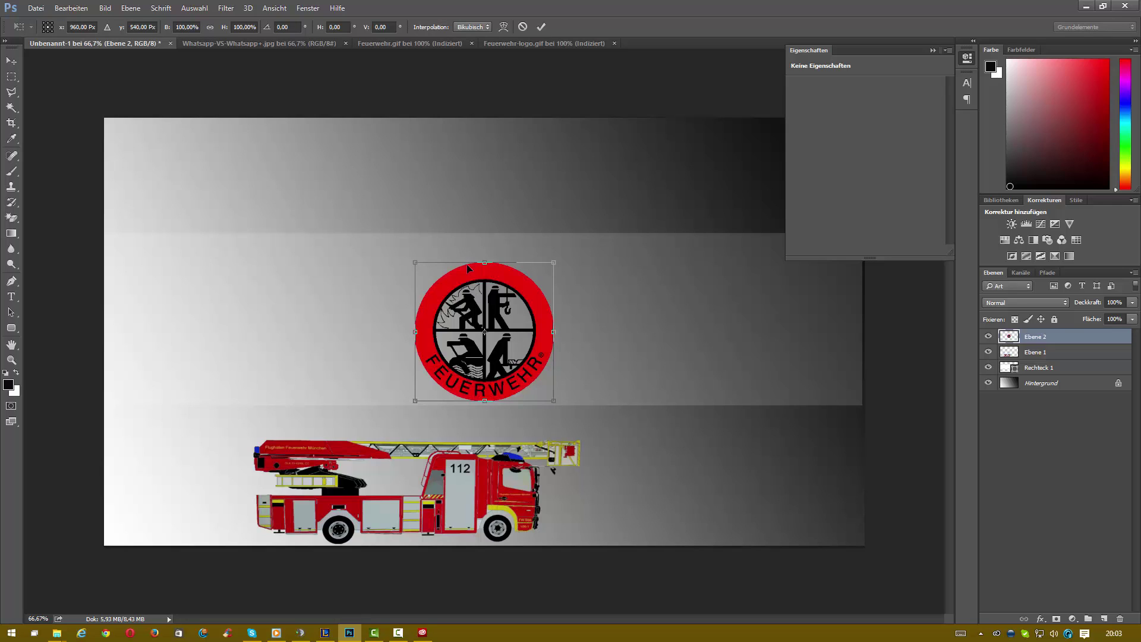
drag(468, 264, 687, 234)
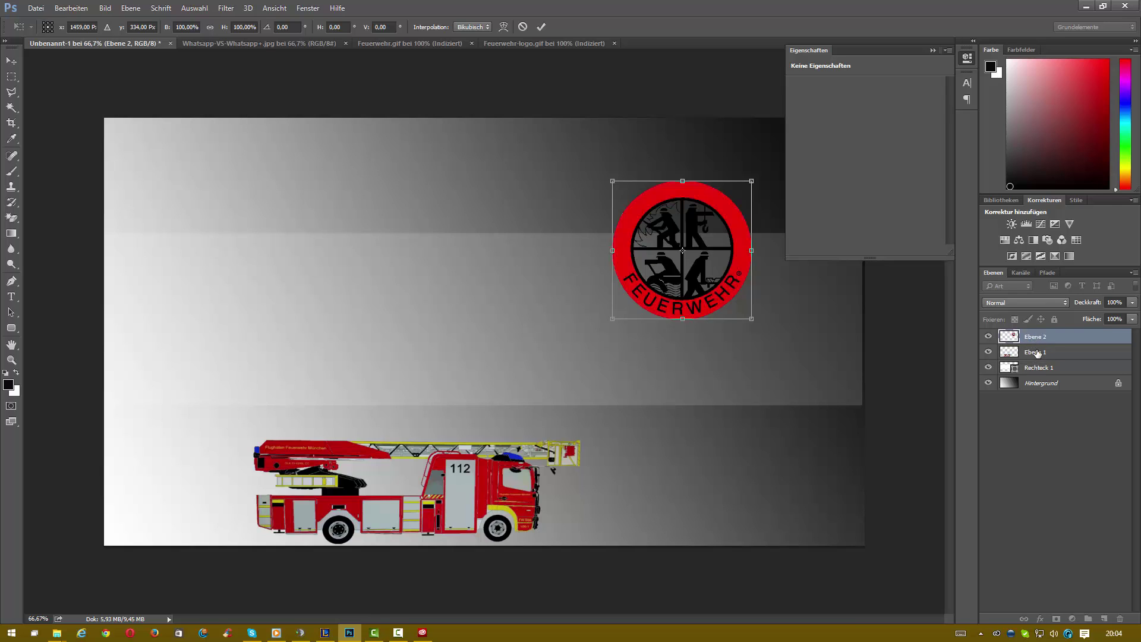
key(m)
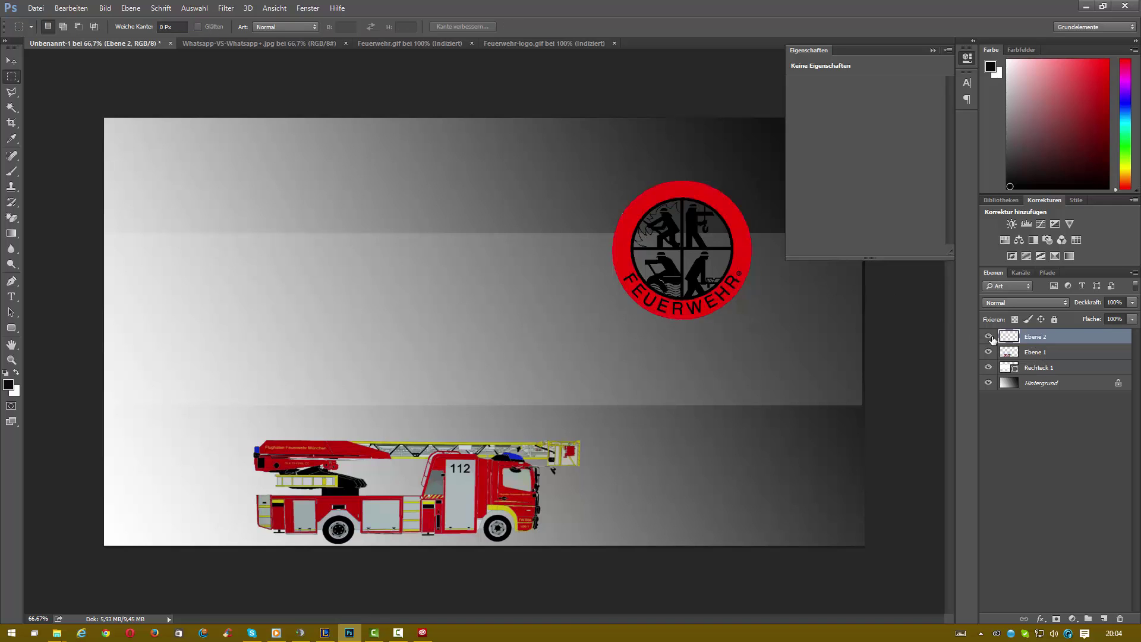
drag(1032, 341, 1037, 376)
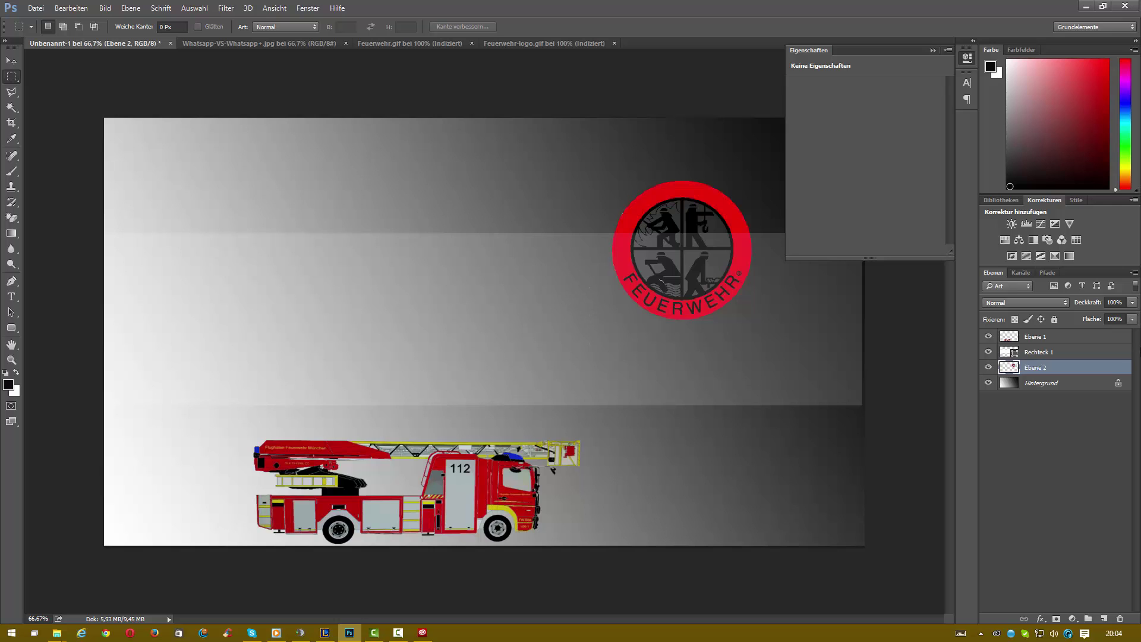
Step: Move the Feuerwehr logo's layer to the top of the layer stack and show the rulers
drag(1056, 367, 1044, 331)
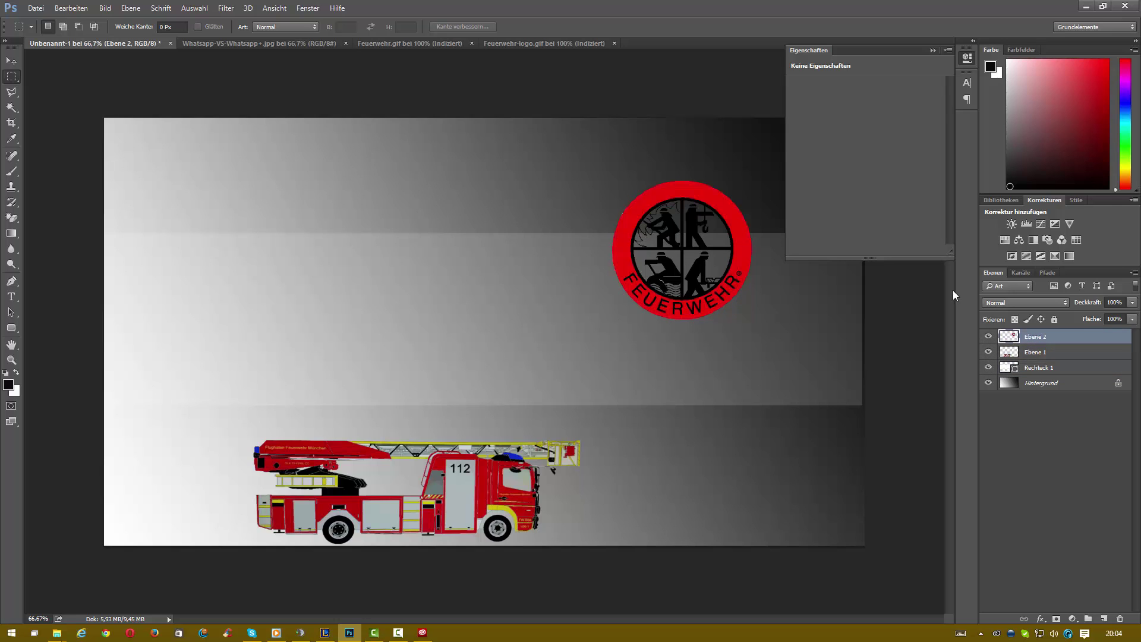
key(ctrl+r)
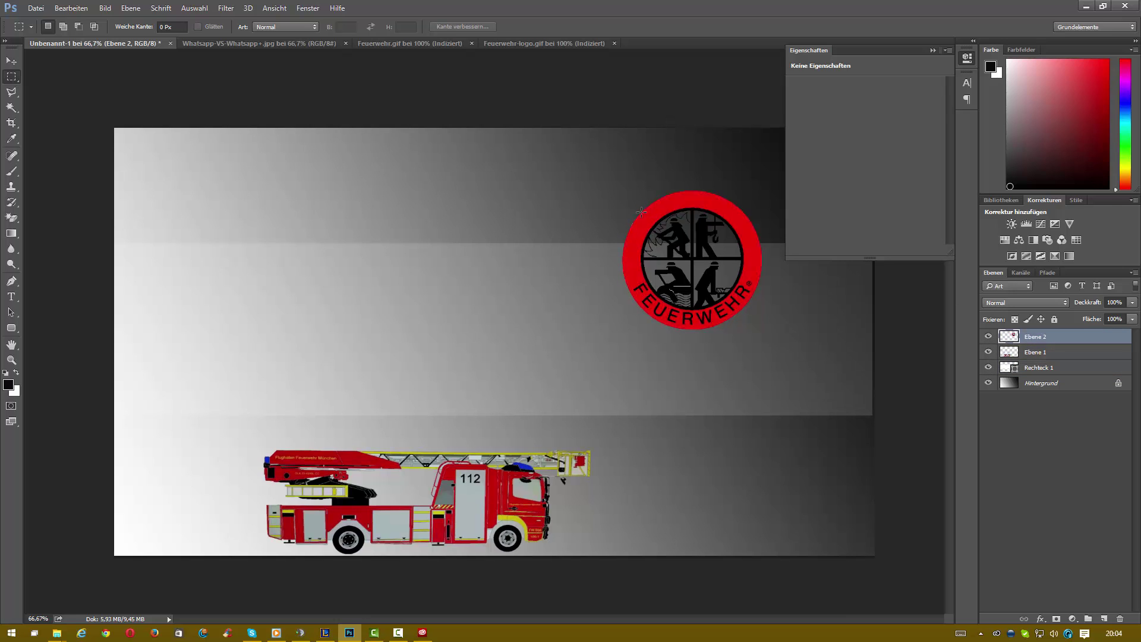
Step: Scale the Feuerwehr logo to about 124% width and 96% height against the canvas's upper edge, centred near X 895, Y 168 px
key(ctrl+t)
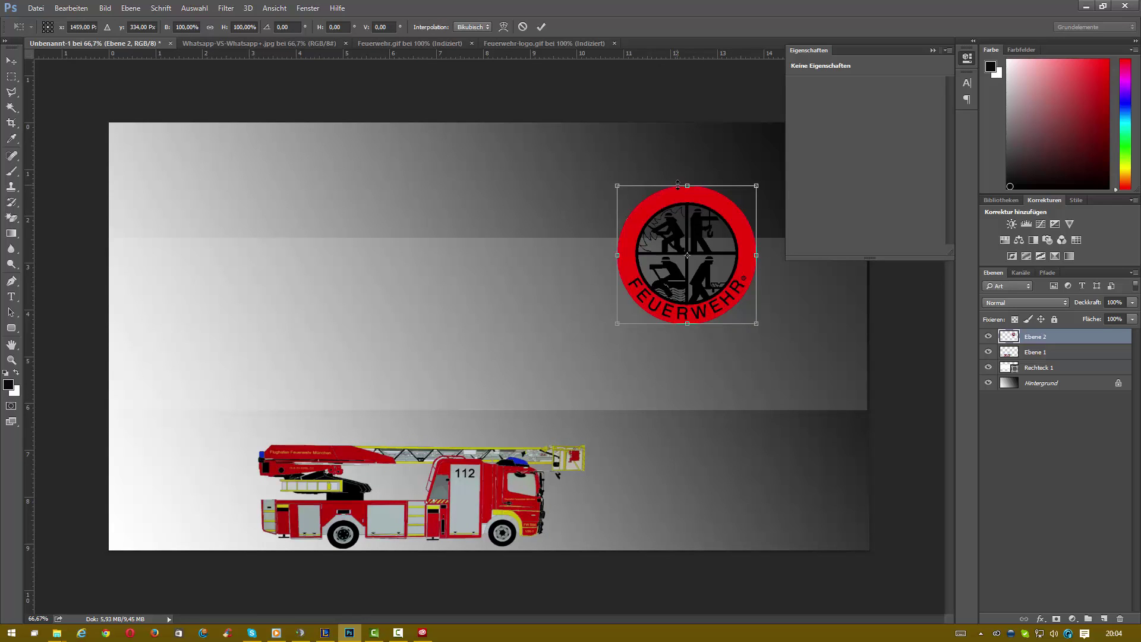
drag(684, 195, 171, 115)
drag(249, 259, 282, 283)
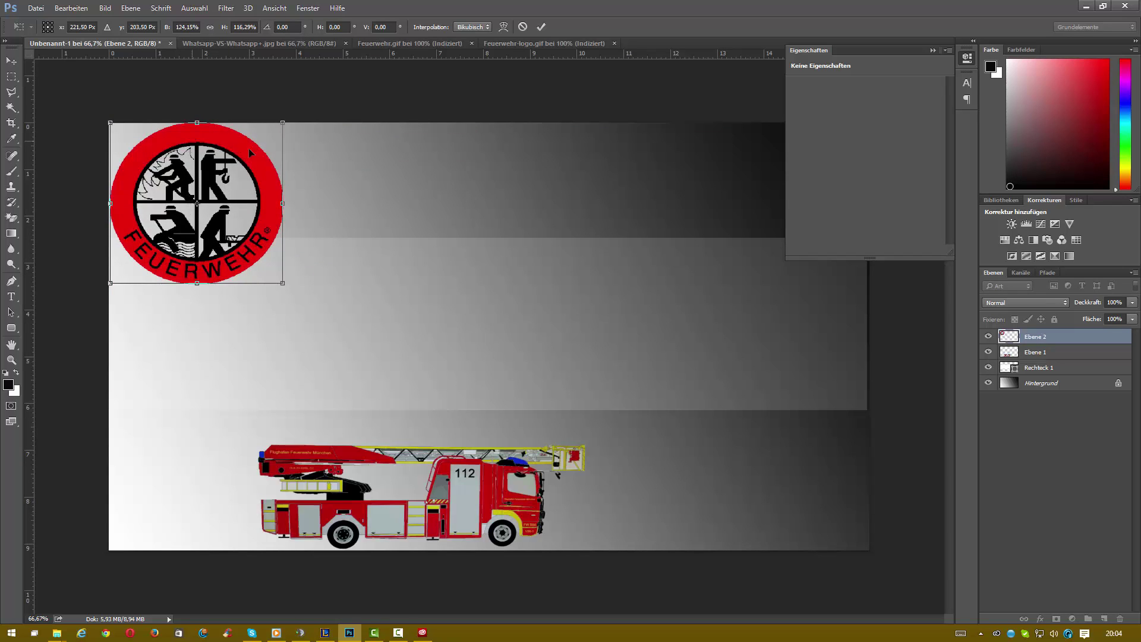
drag(249, 153, 447, 138)
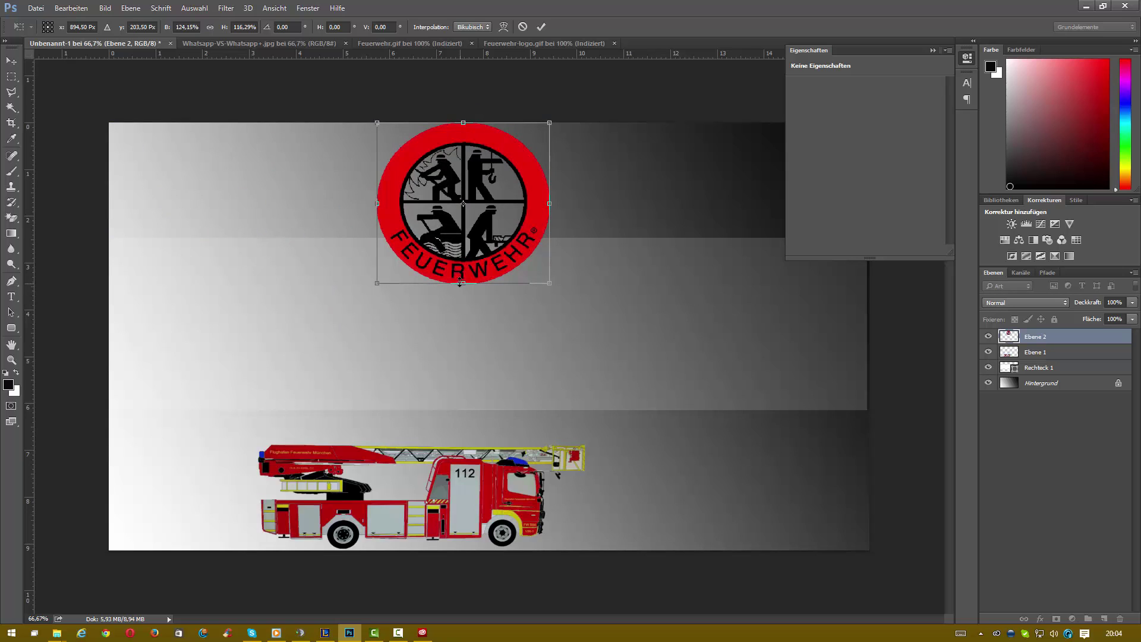
drag(463, 282, 447, 251)
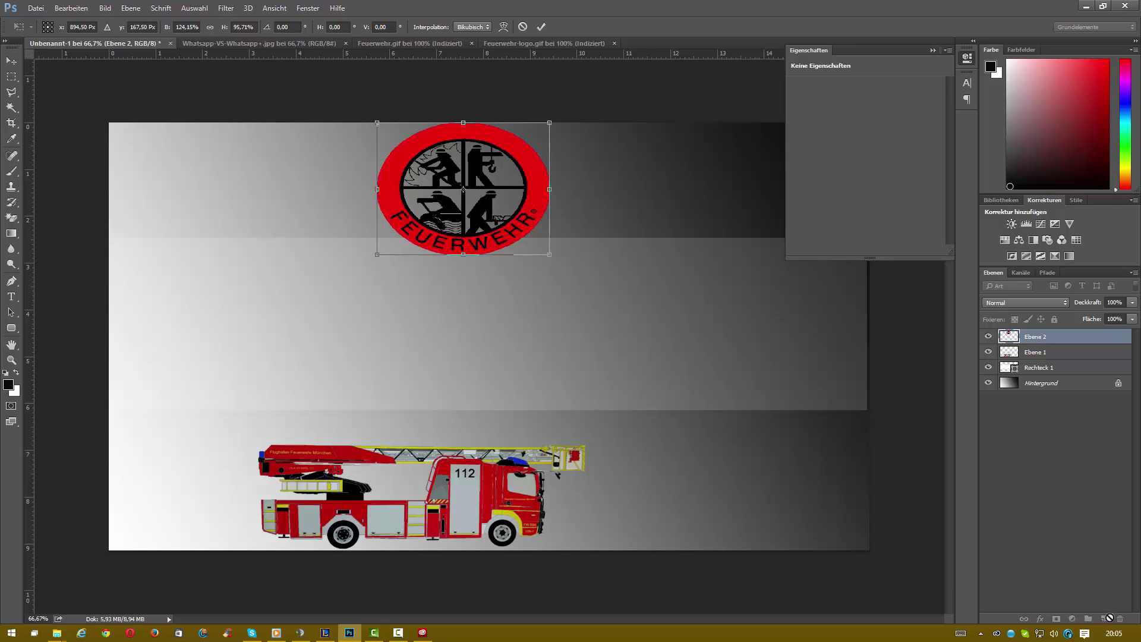
key(m)
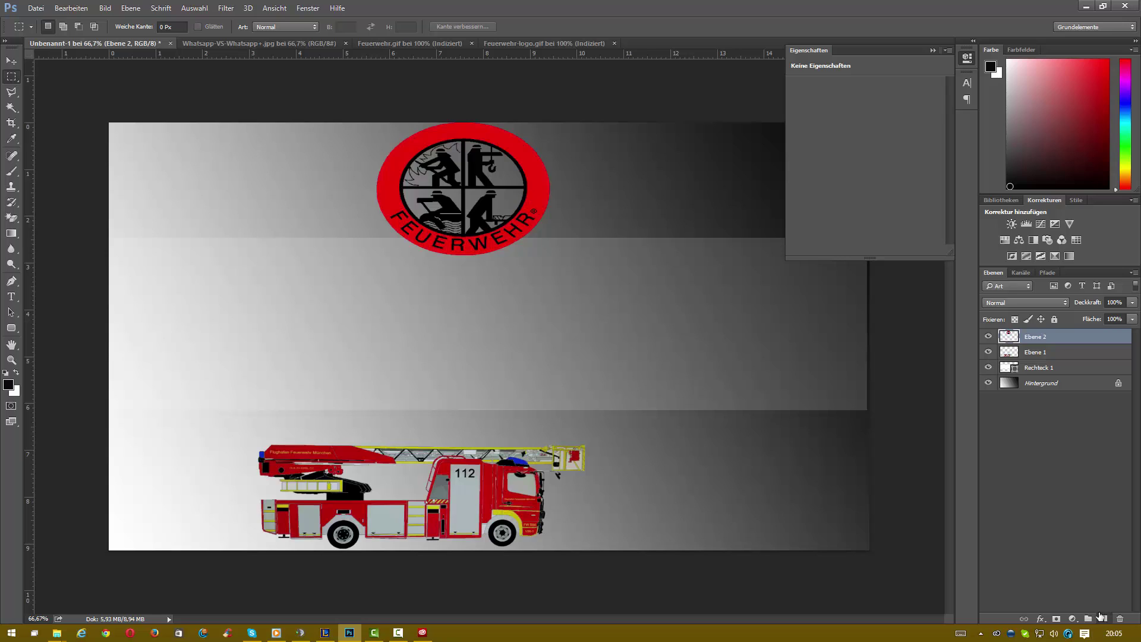
Step: Add a new layer above the logo's layer and rename the fire truck's layer as Feuerwehr-Auto
click(1104, 619)
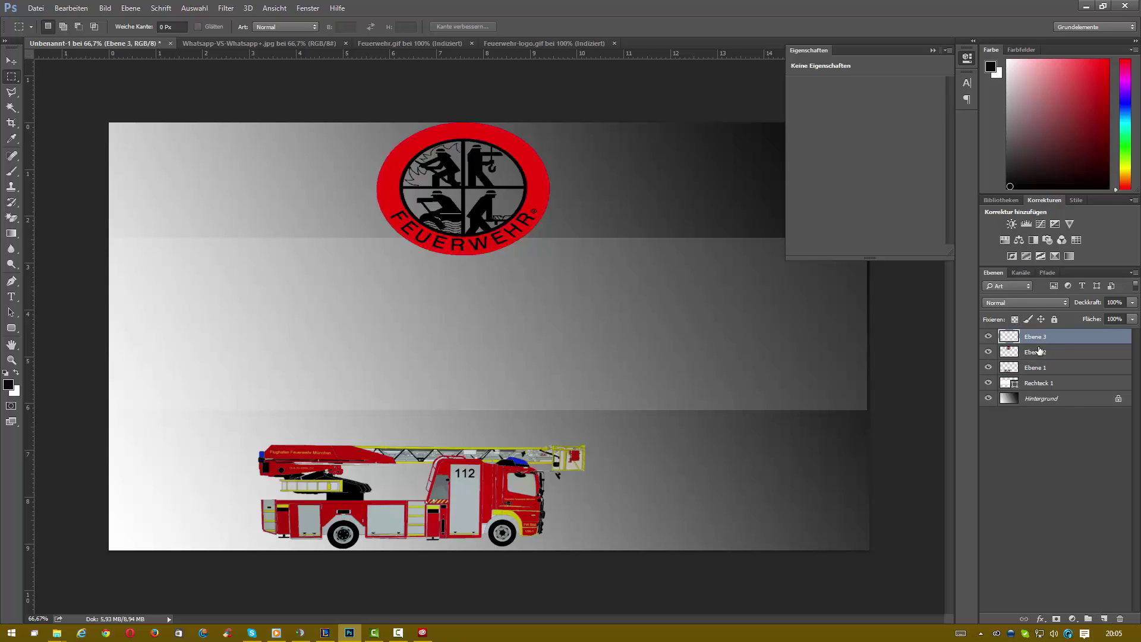
click(1036, 369)
double_click(1035, 368)
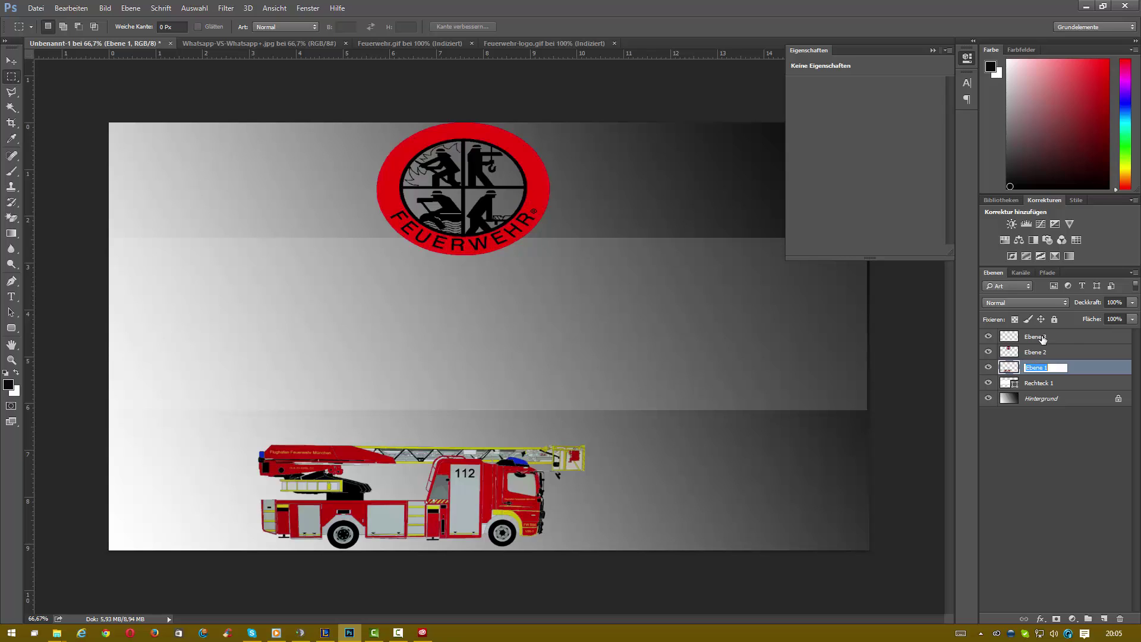
text(Feue)
key(BackSpace)
key(Return)
Step: Rename the logo's layer as Logo and the new empty layer as Text
double_click(1040, 352)
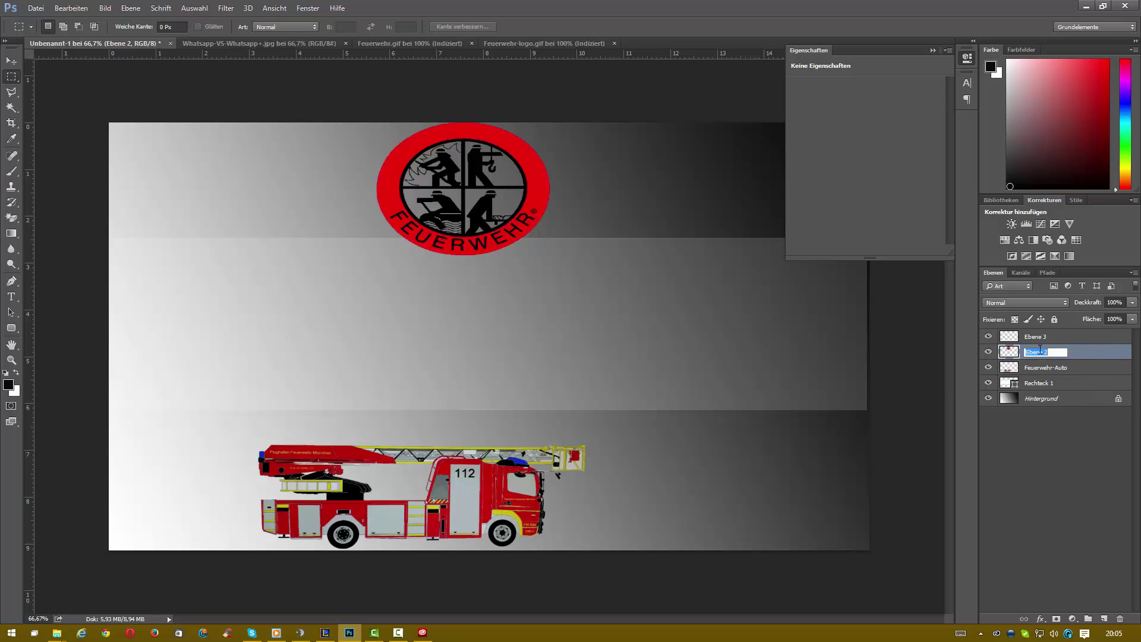
text(Logo)
key(Return)
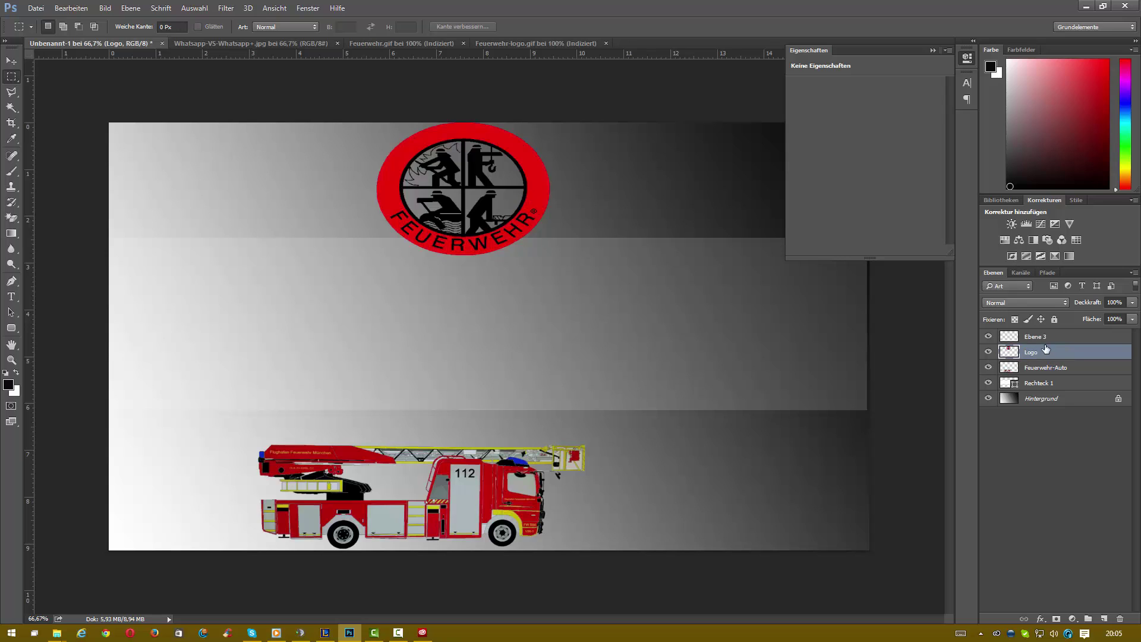
click(1040, 337)
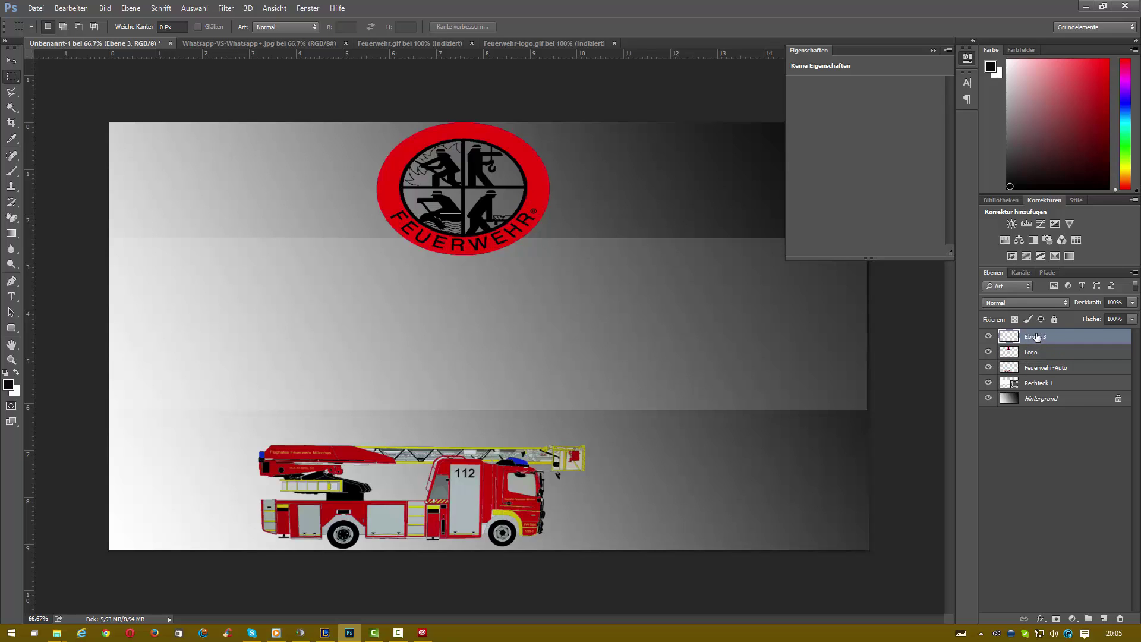
double_click(1040, 337)
text(Text)
key(Return)
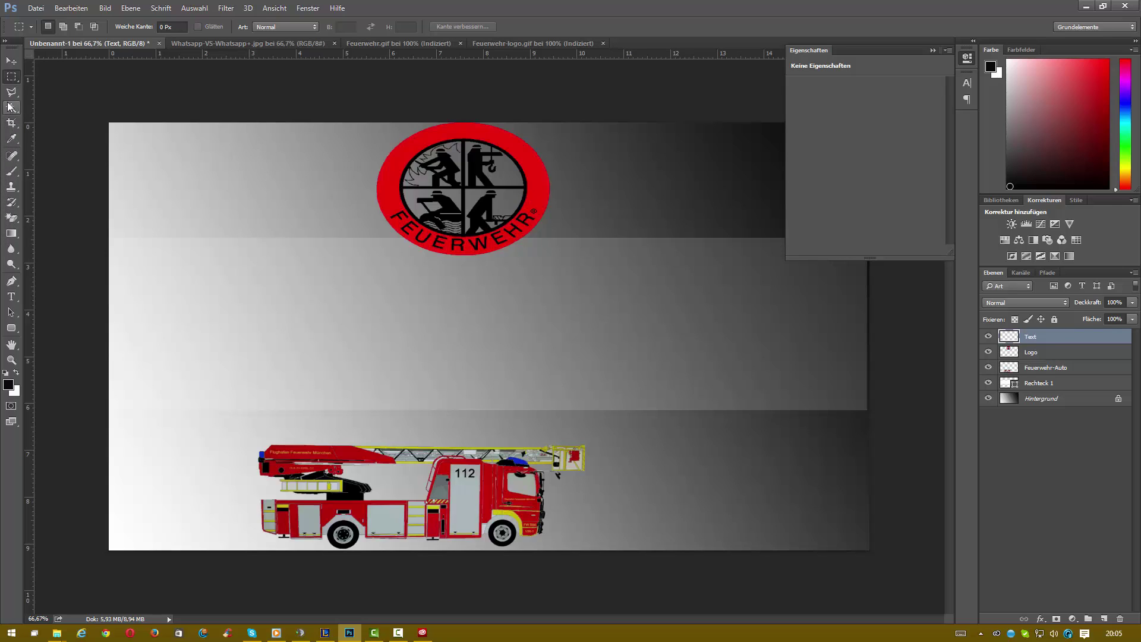
Step: Start a text on the Text layer near the translucent band's left end and enter "Feuer" on its second line
click(12, 297)
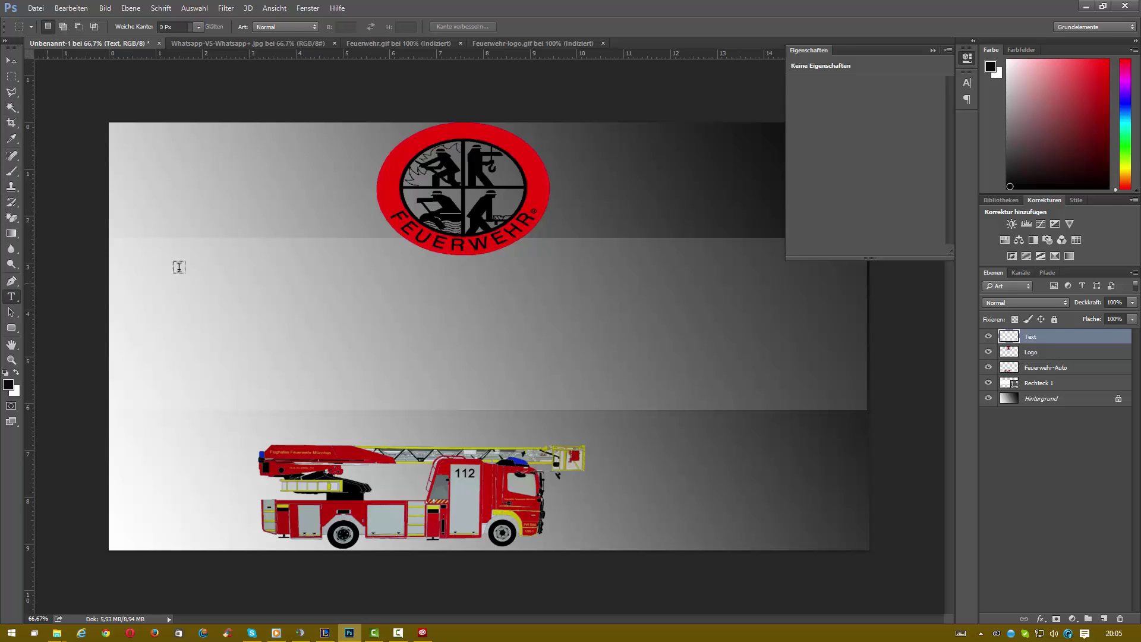
click(153, 268)
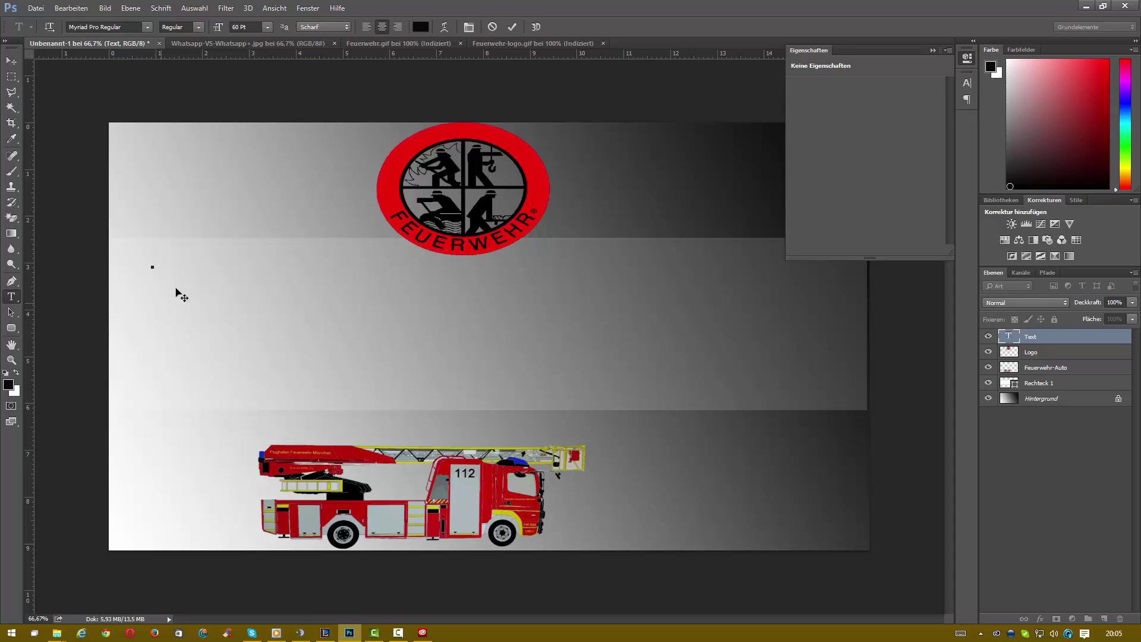
click(967, 83)
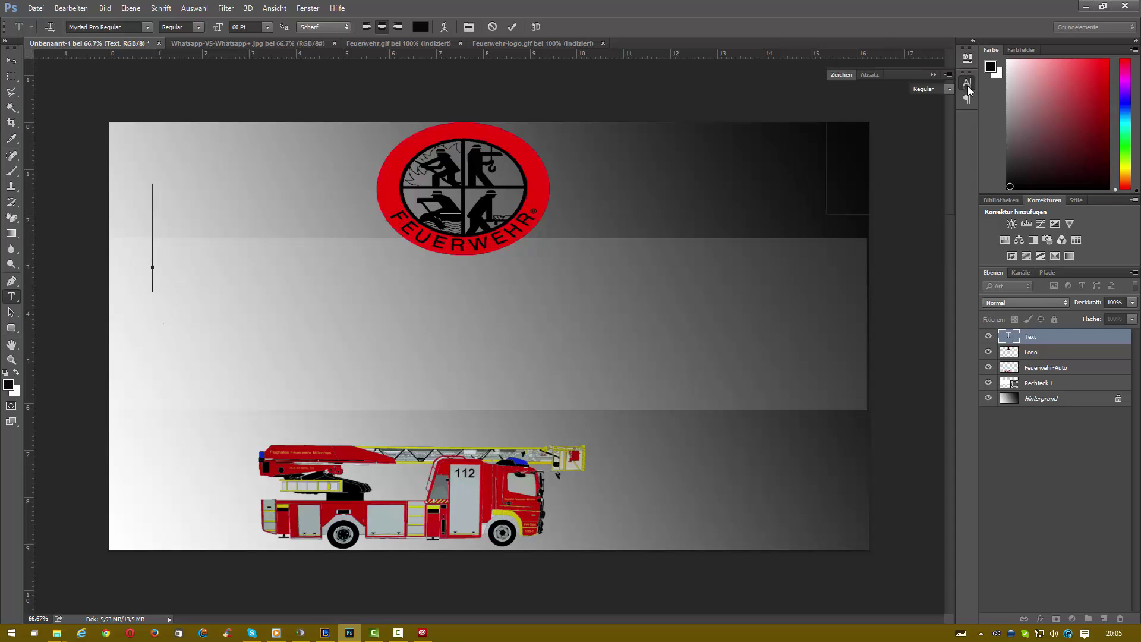
click(967, 101)
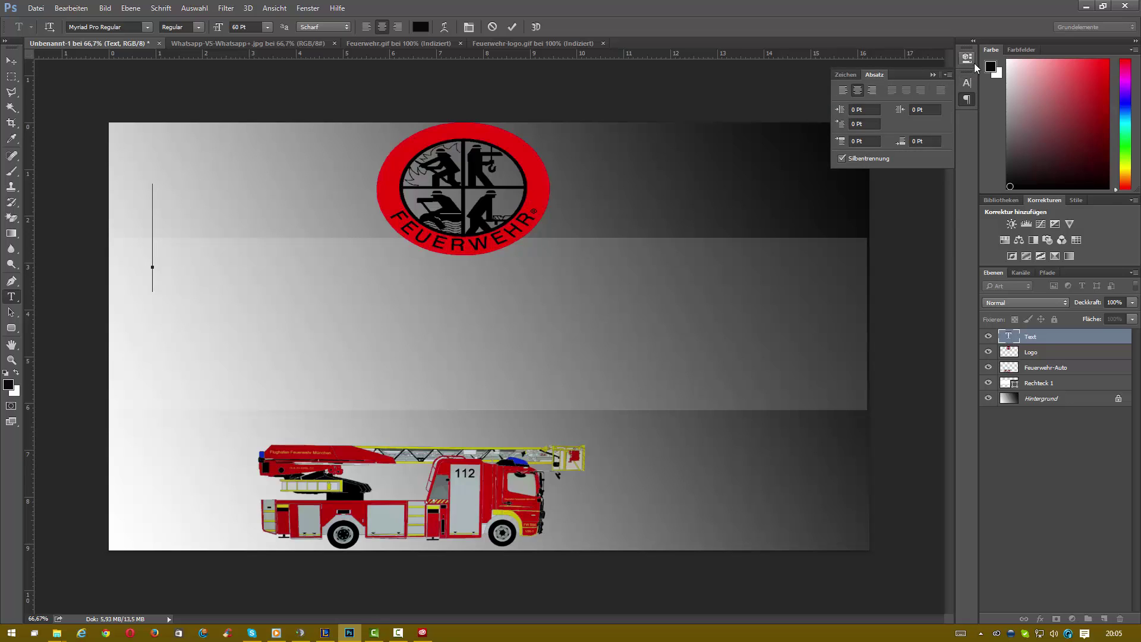
click(967, 58)
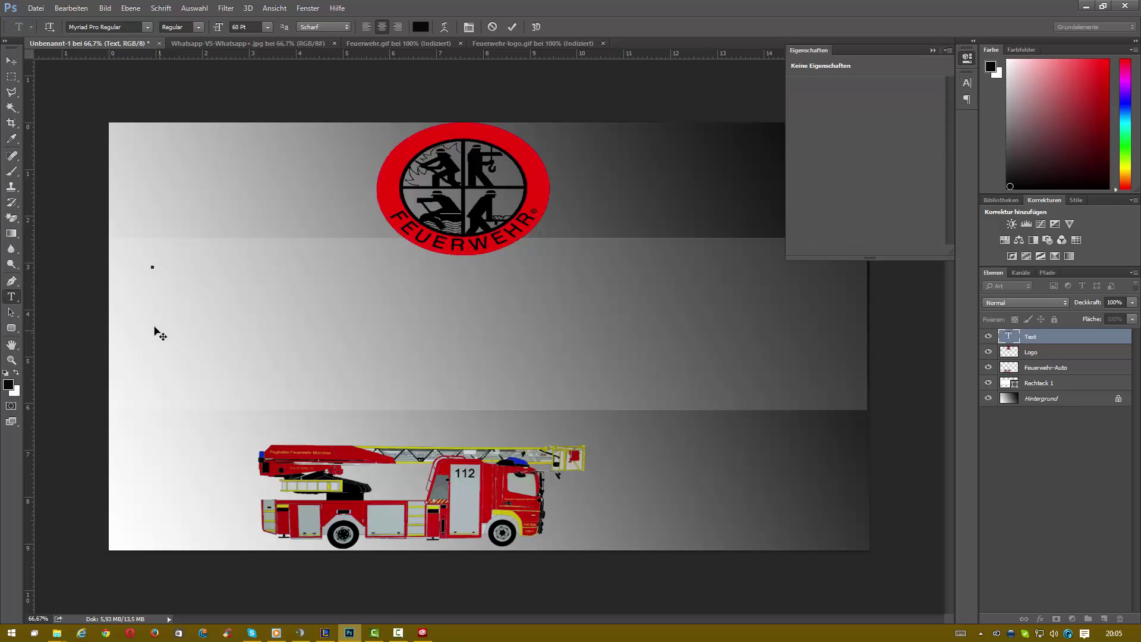
click(71, 8)
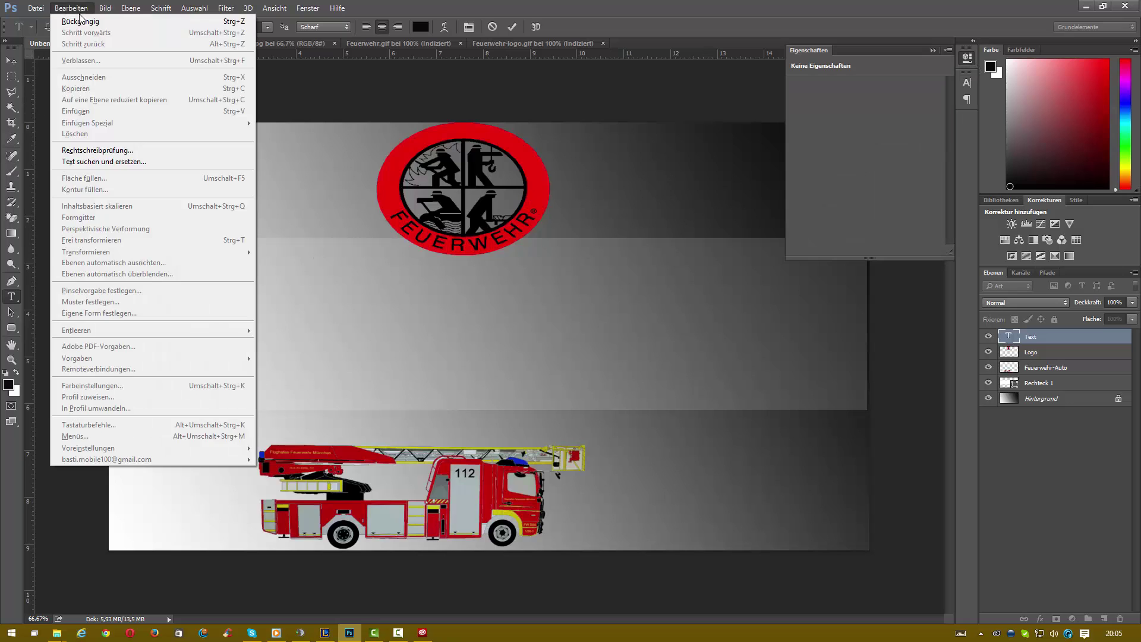
click(89, 19)
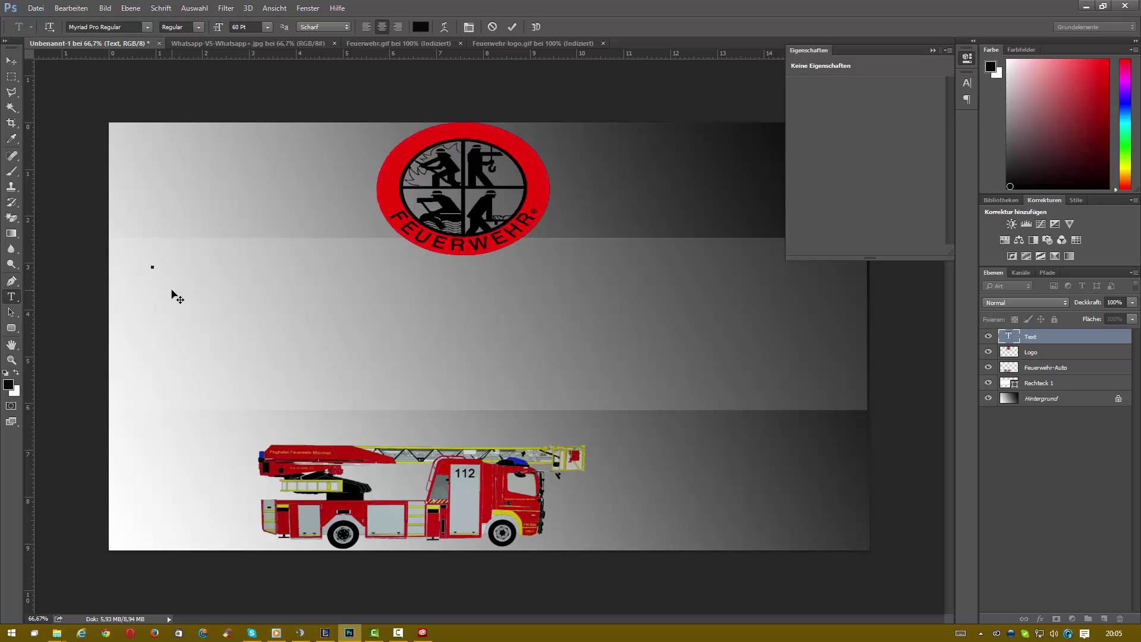
key(Return)
text(M)
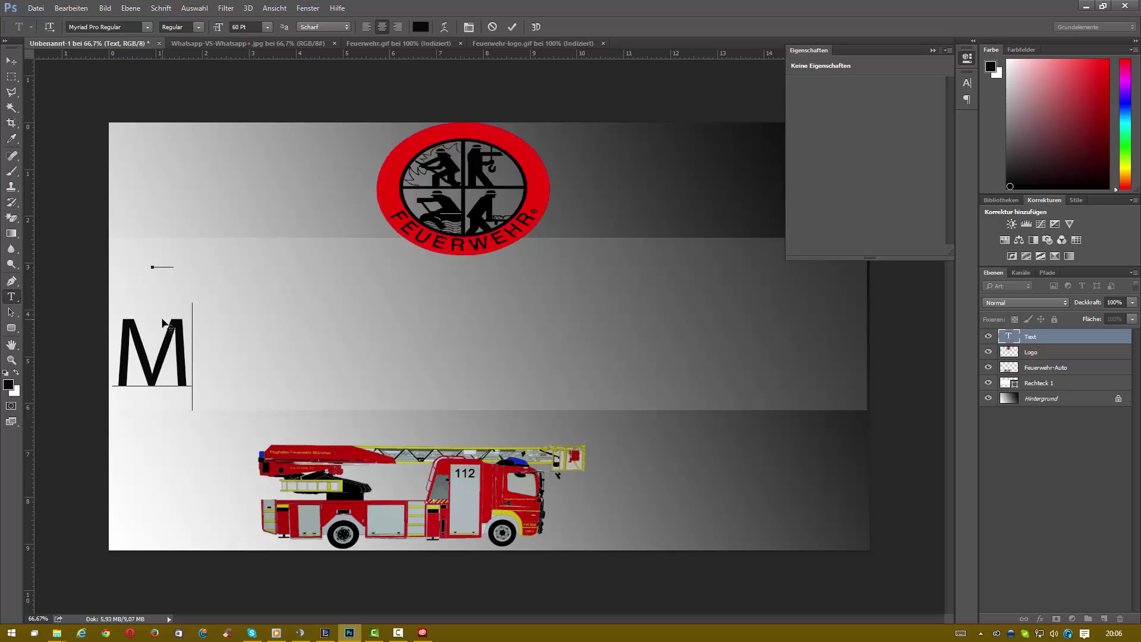
key(BackSpace)
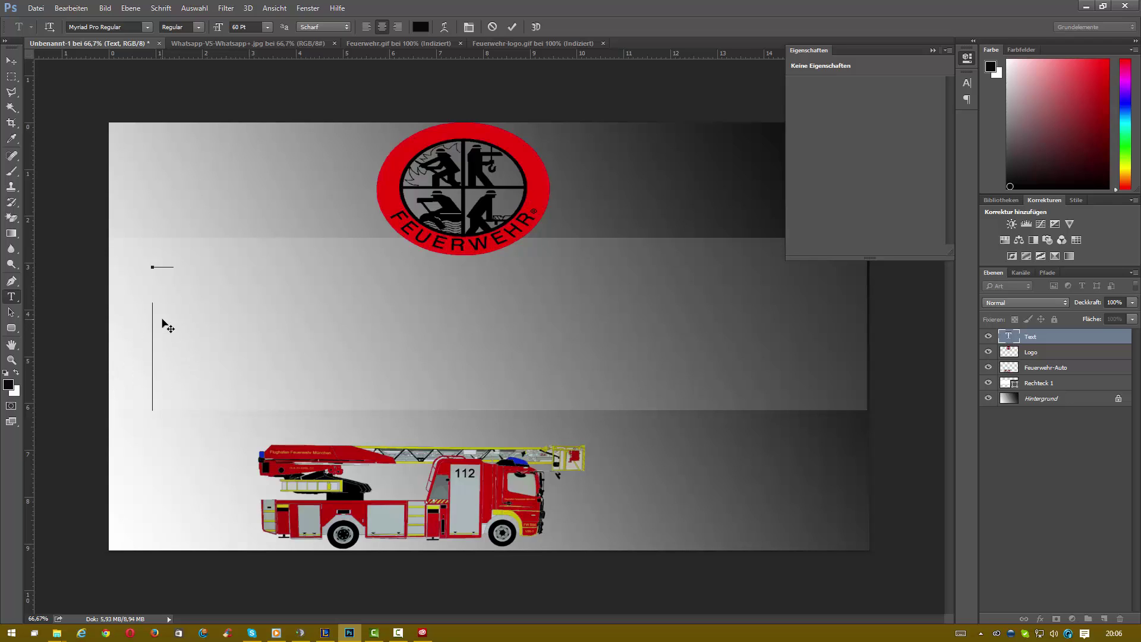
text(Fe)
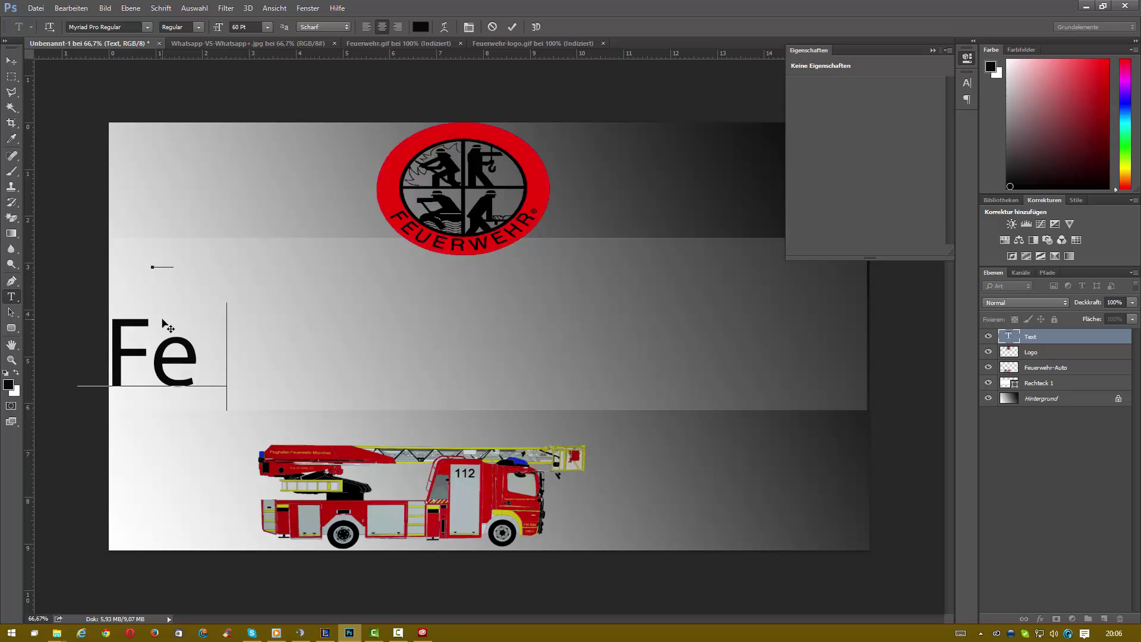
text(uer)
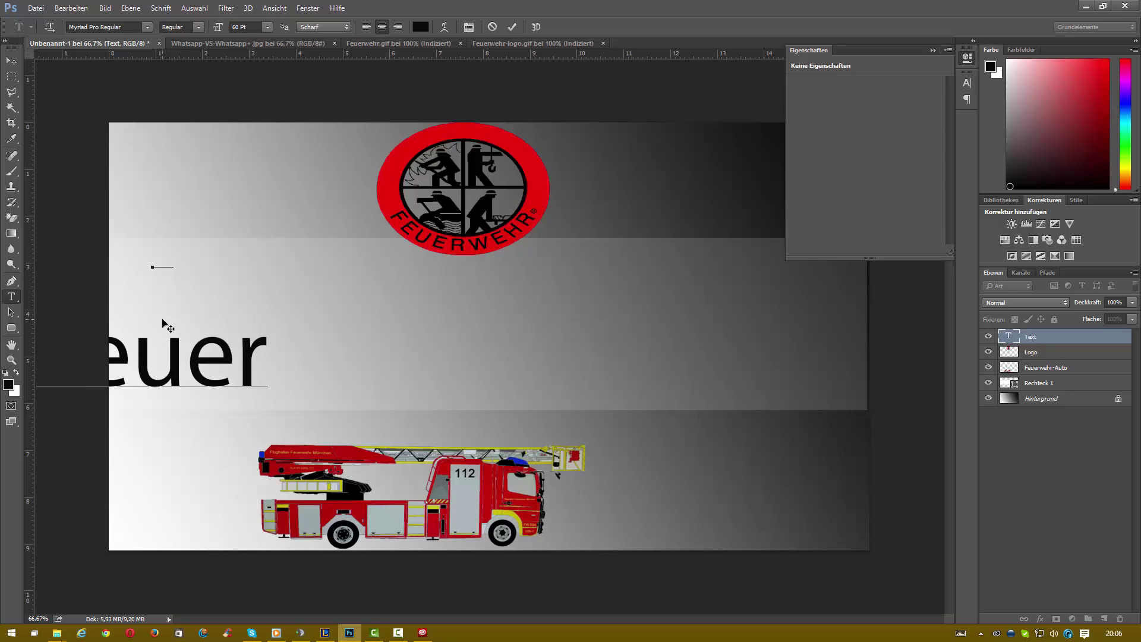
Step: Squash the "Feuer" text vertically by lowering its upper edge, giving a font size of about 53 pt
key(ctrl)
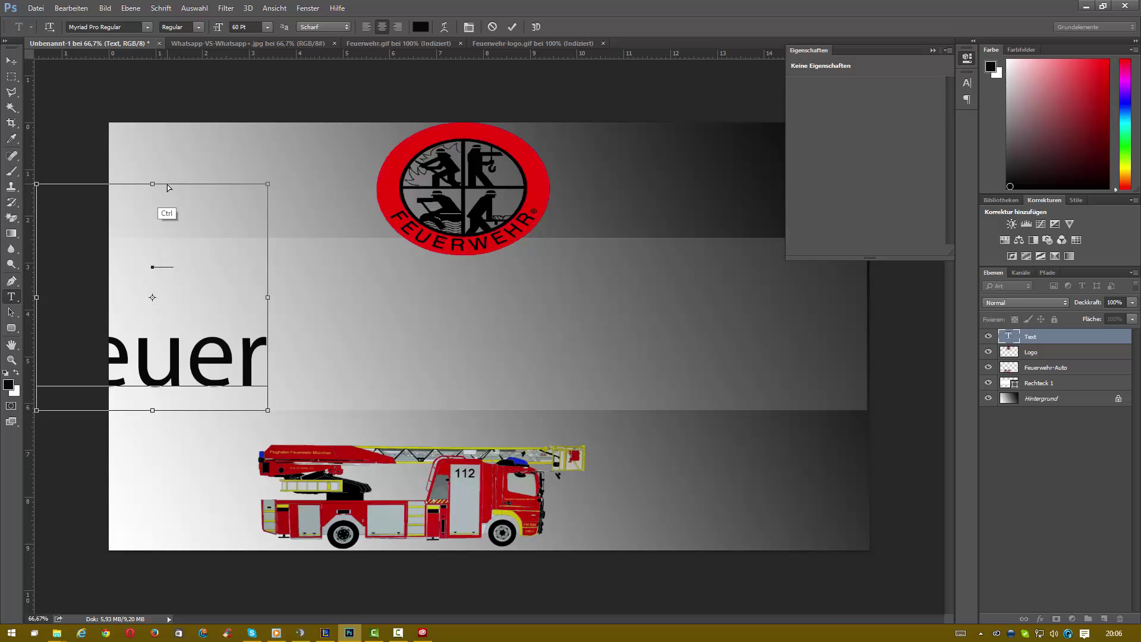
drag(170, 184, 179, 214)
key(ctrl+z)
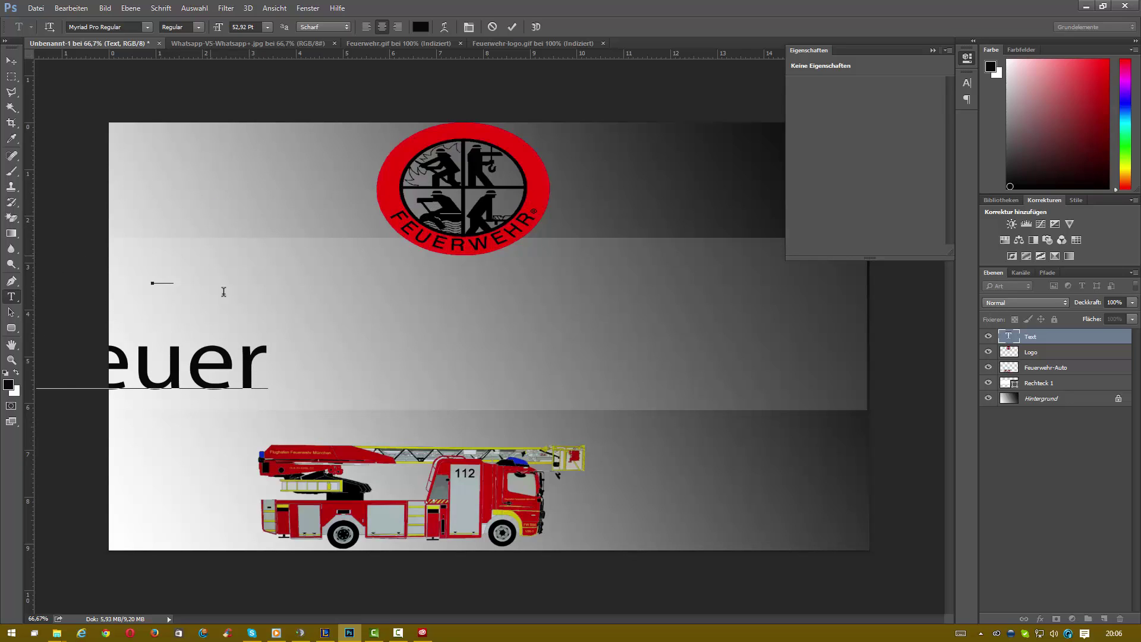
key(ctrl+t)
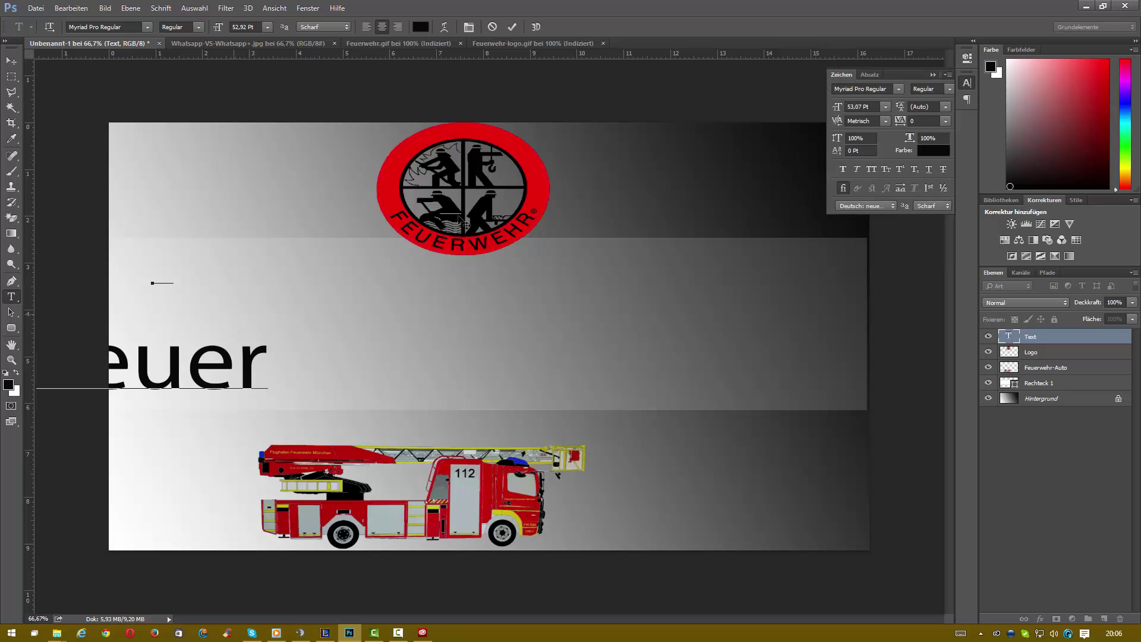
click(238, 354)
key(ctrl+t)
Step: Slant the "Feuer" text to the right and enlarge it to about 76 pt in the band just above the fire truck
key(ctrl)
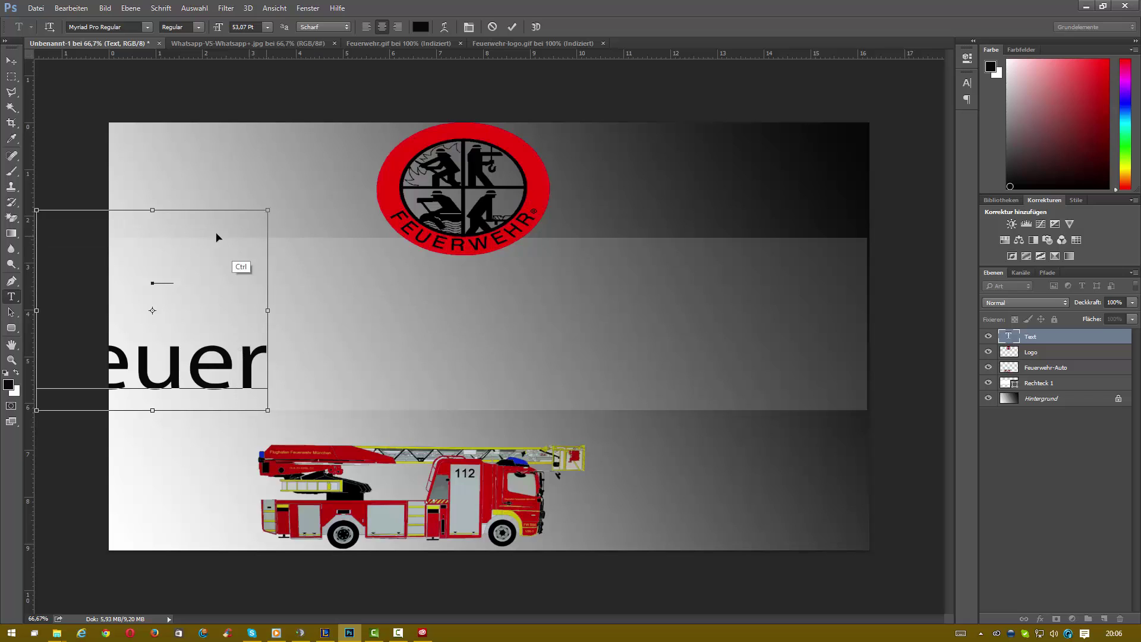
drag(176, 211, 359, 229)
drag(209, 223, 561, 244)
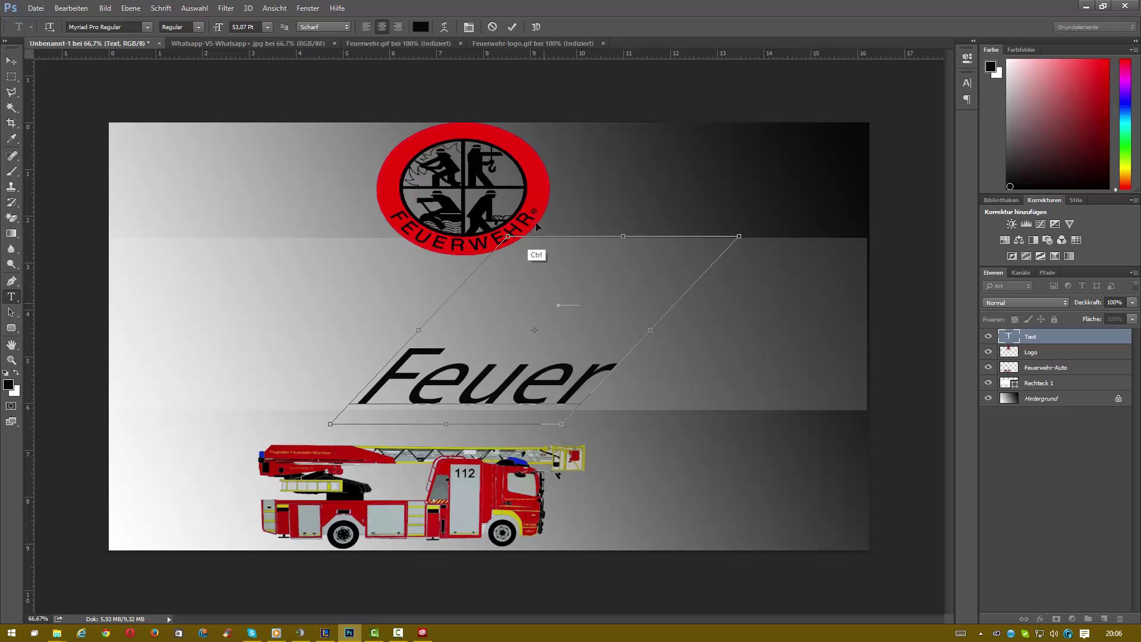
drag(507, 236, 495, 212)
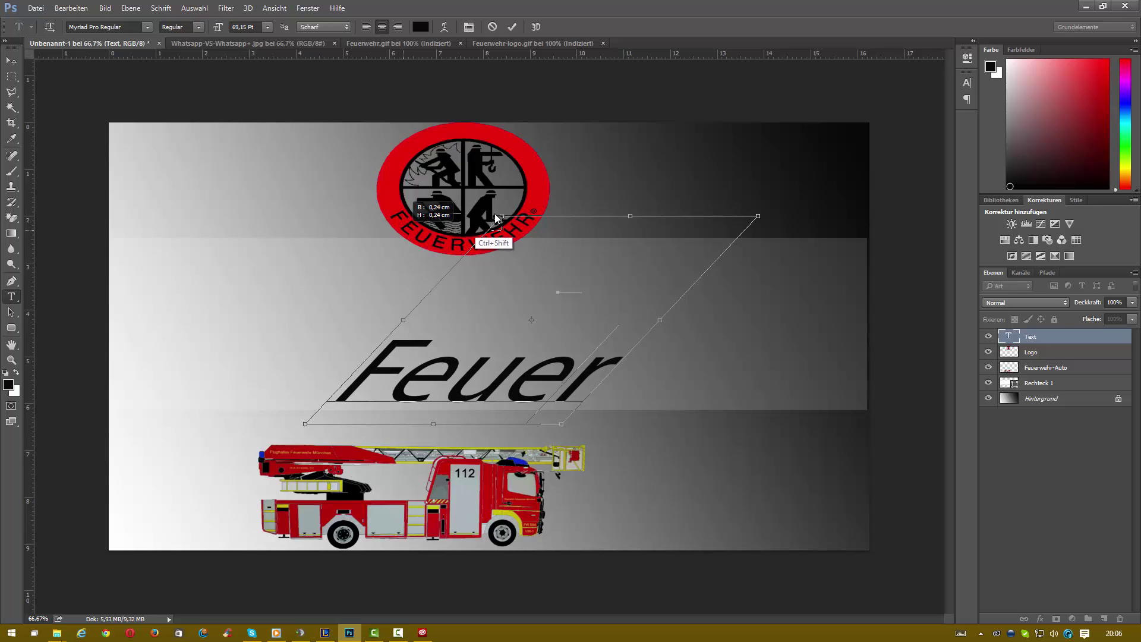
key(Return)
click(496, 217)
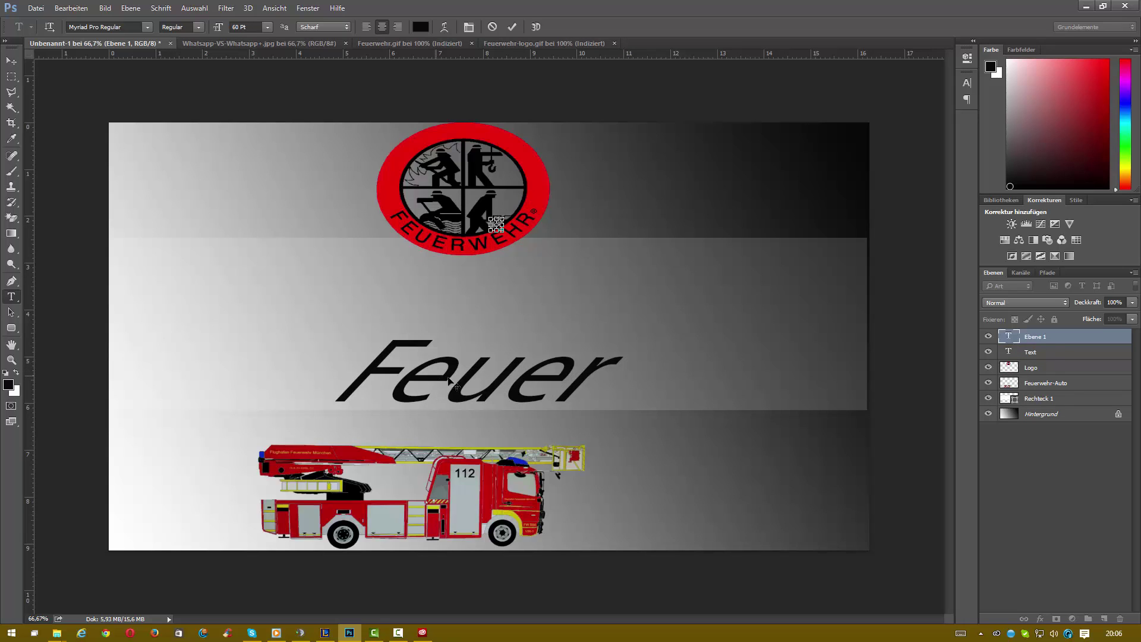
click(1064, 339)
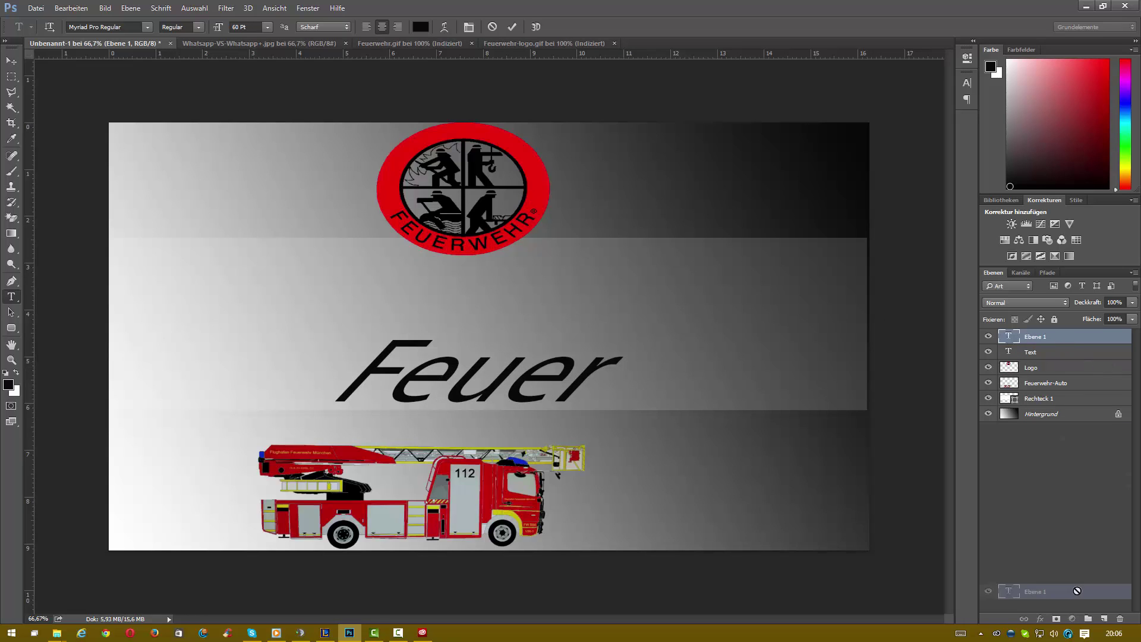
click(1121, 620)
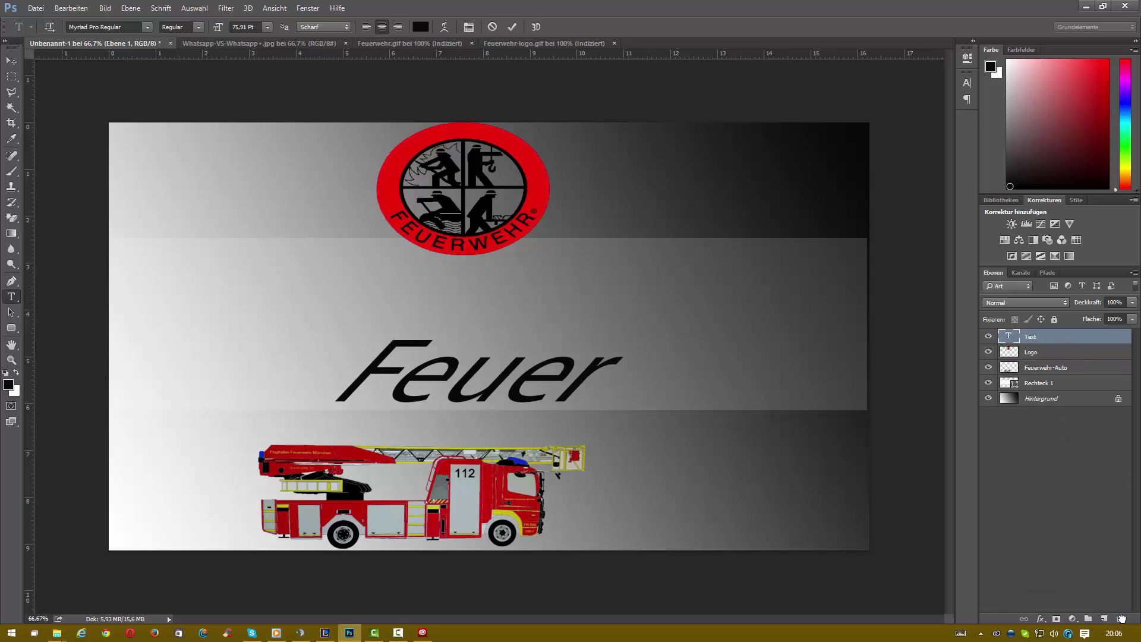
double_click(1043, 339)
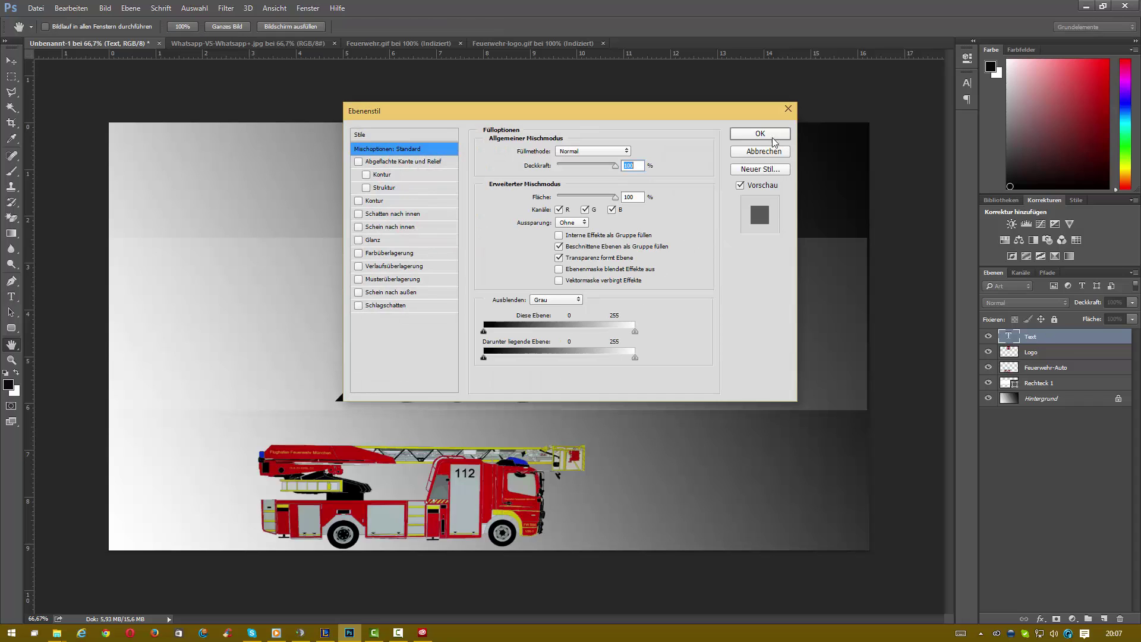
click(769, 152)
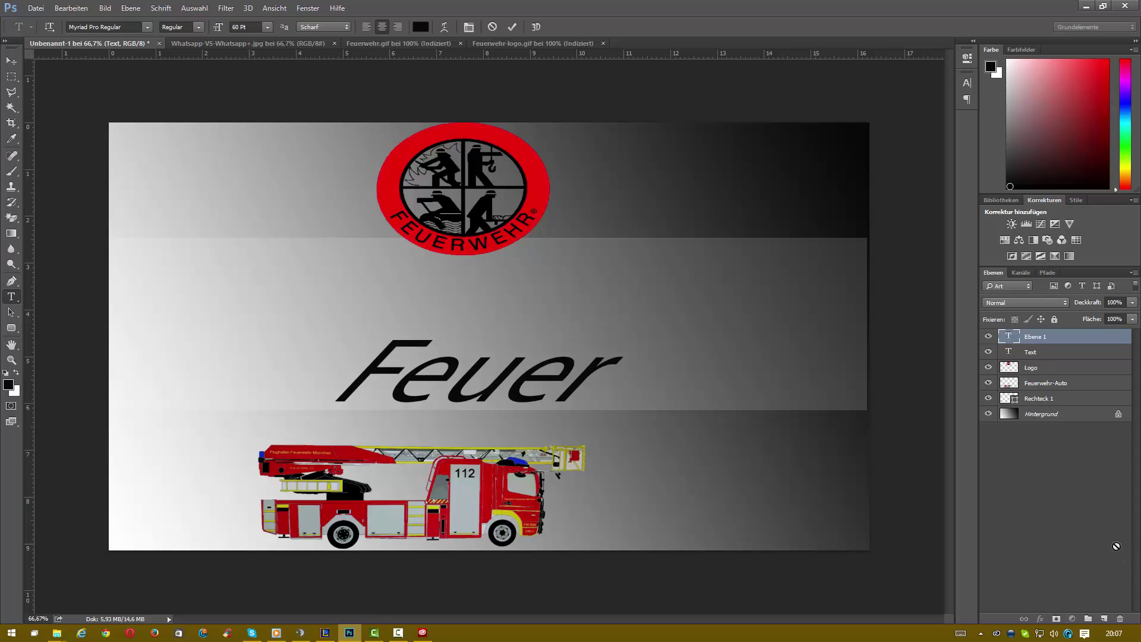
Step: Delete the empty extra text layer and the Text layer holding the slanted "Feuer" text
drag(997, 350, 1122, 622)
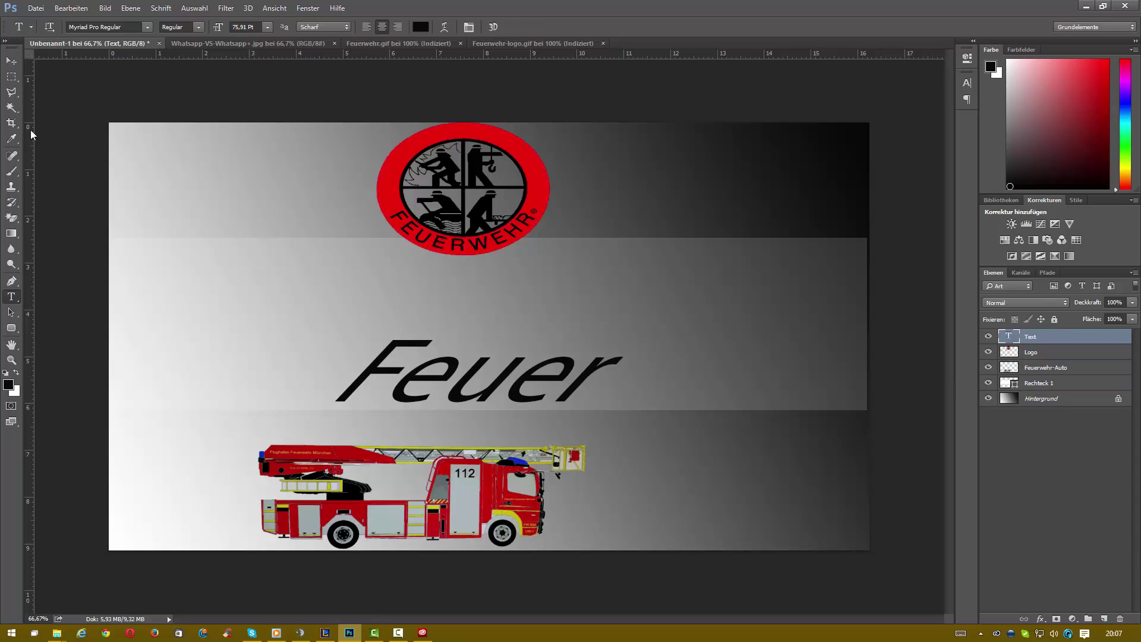
click(11, 60)
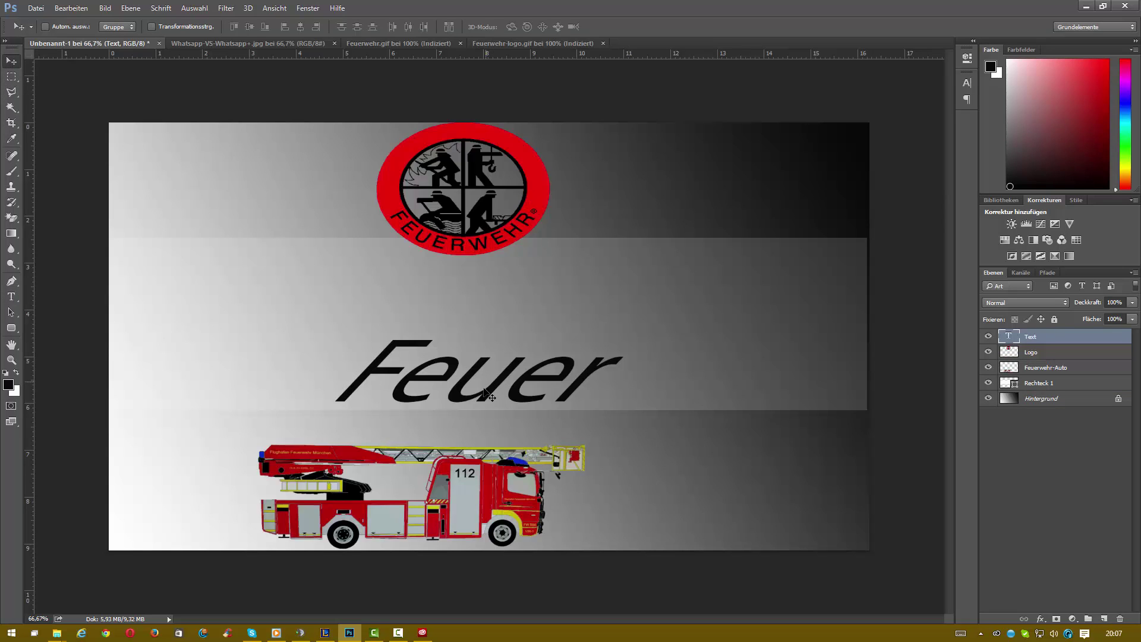
drag(477, 391, 332, 342)
drag(1074, 340, 1120, 619)
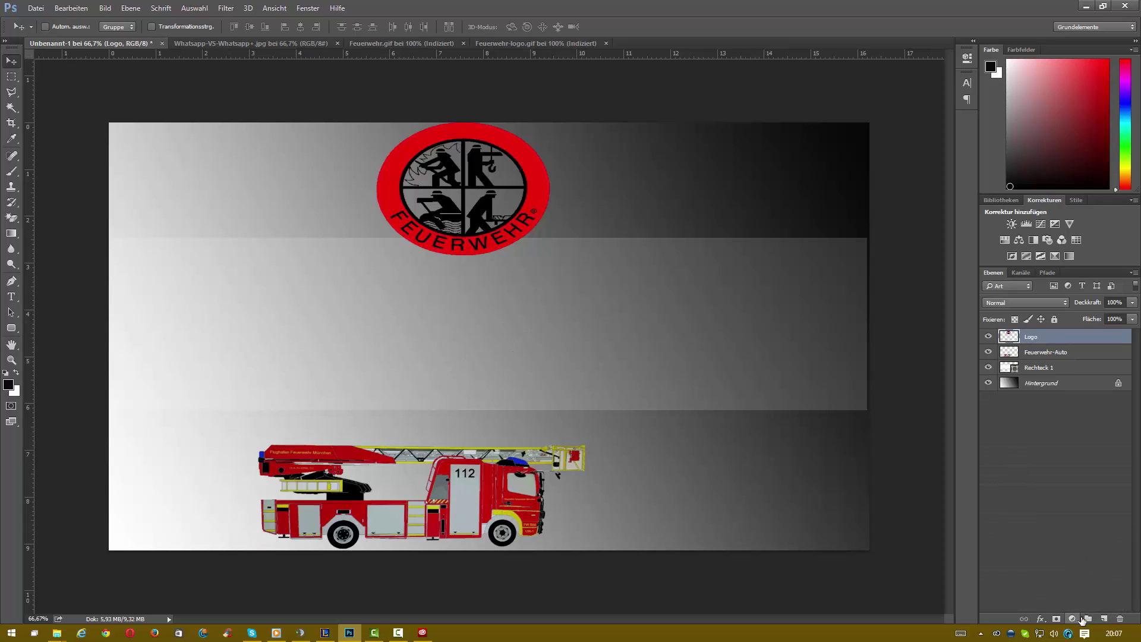
Step: Add a new layer above the Logo layer and enter "FeuerWehr" at 60 pt in a text box across the translucent band
click(1104, 619)
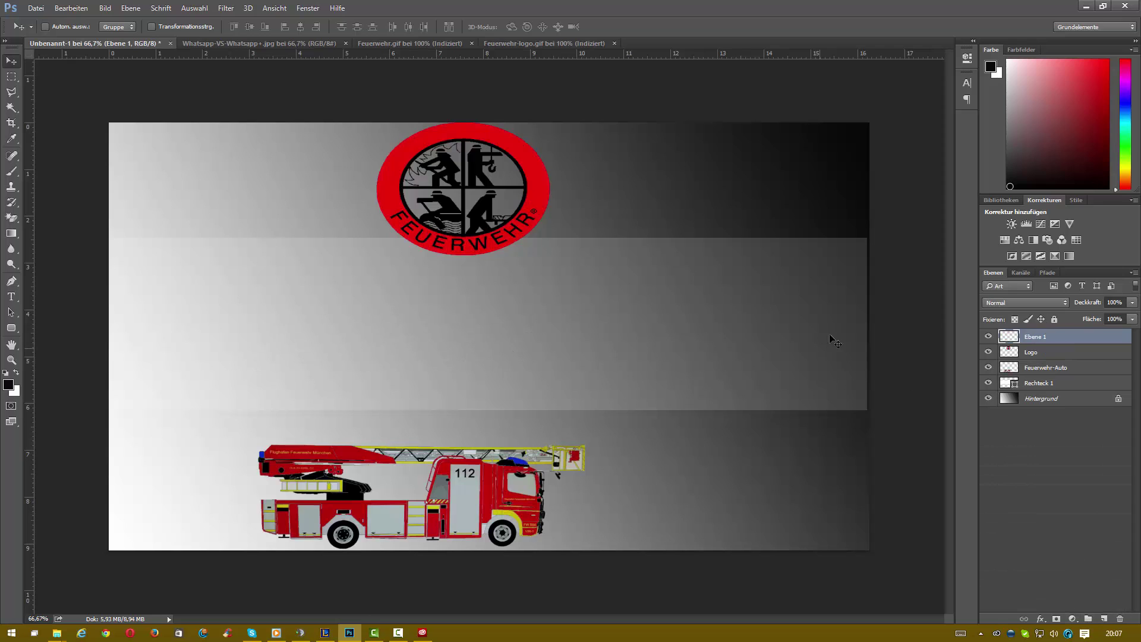
double_click(1036, 341)
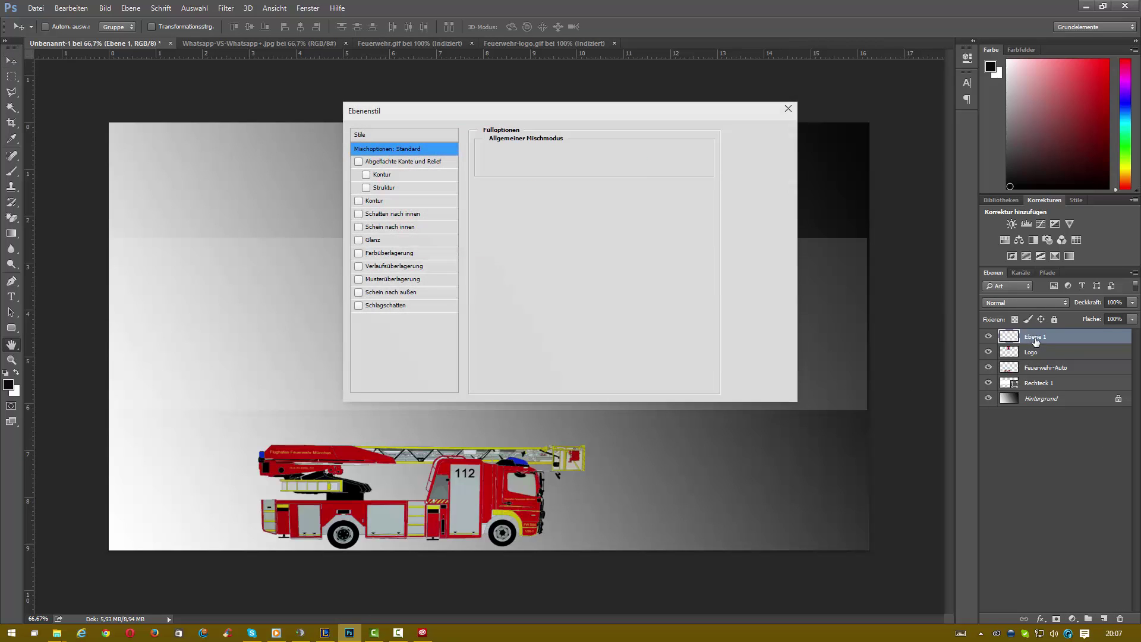
click(773, 152)
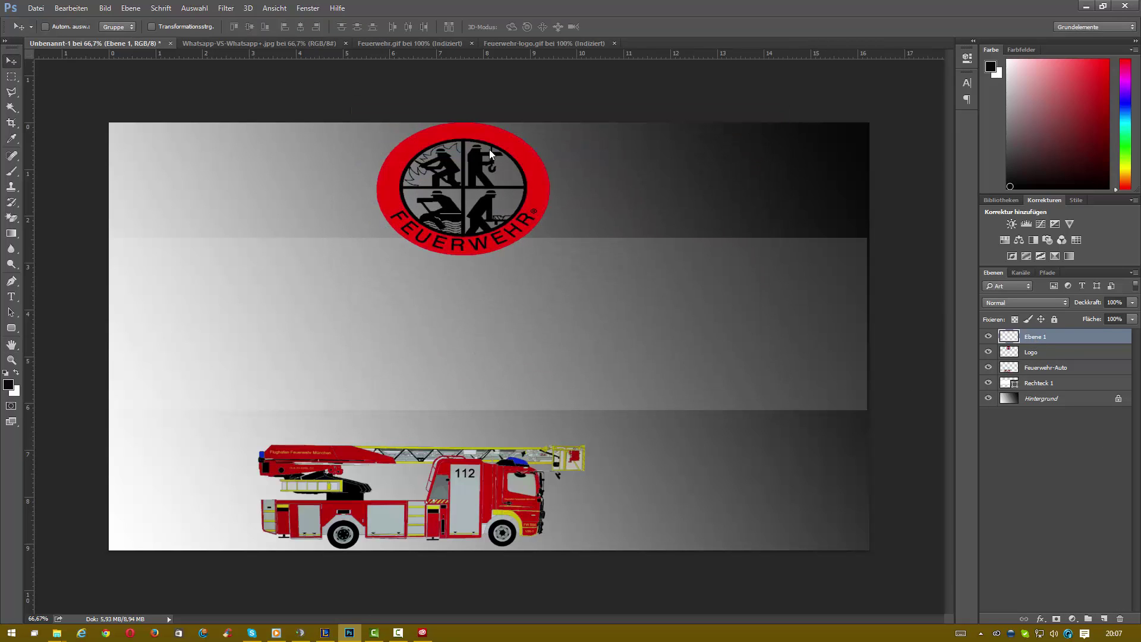
click(11, 296)
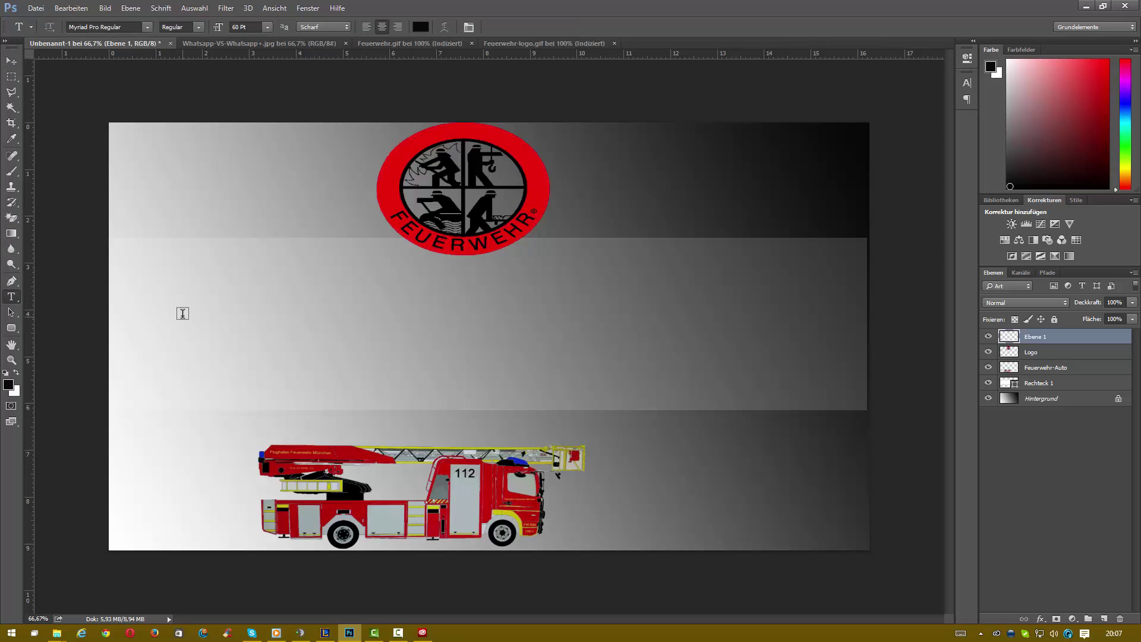
drag(151, 275, 764, 399)
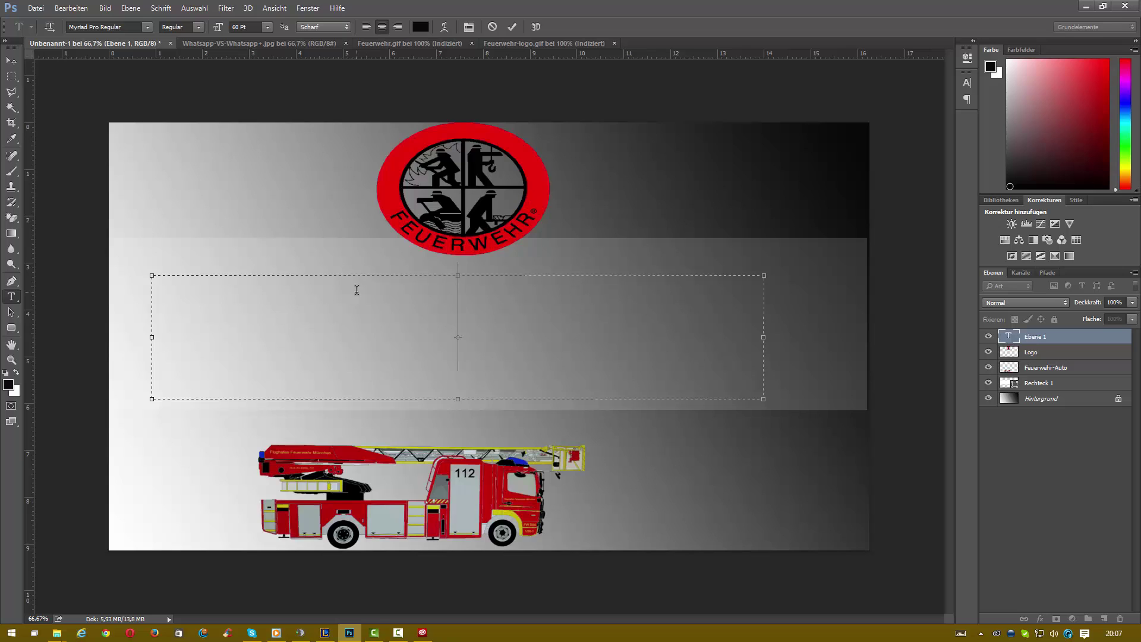
text(Feu)
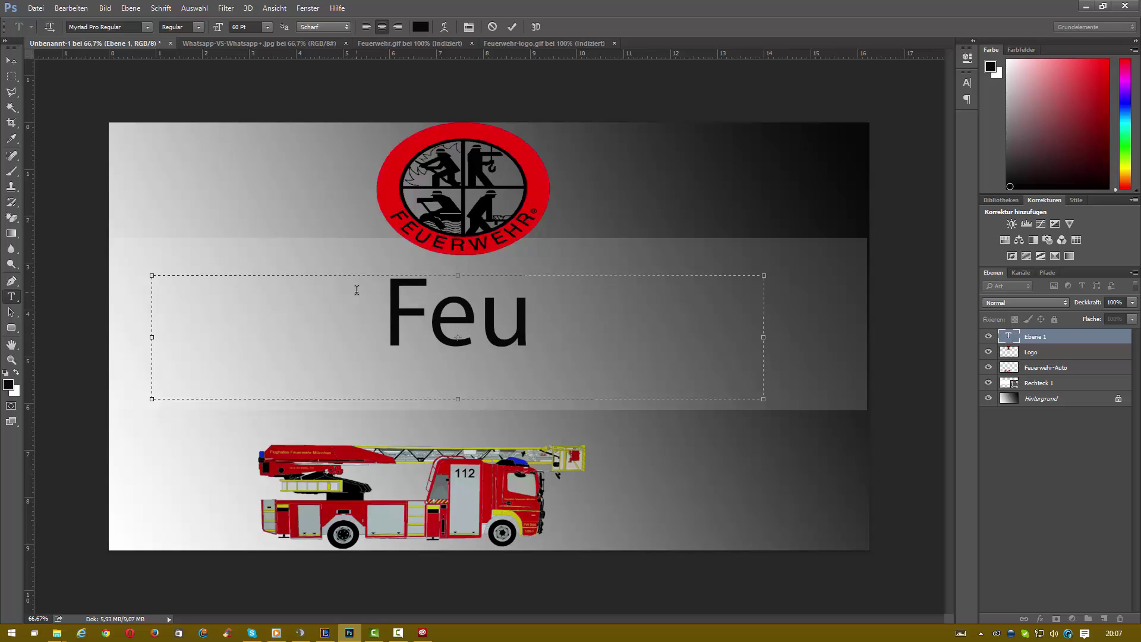
text(er)
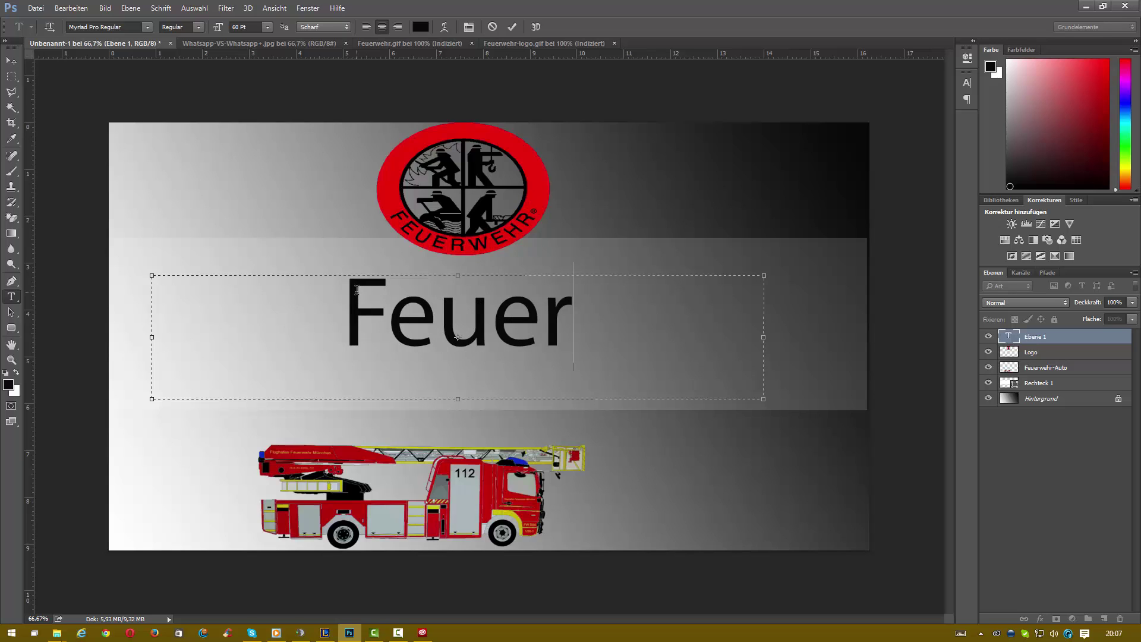
text(Wehr)
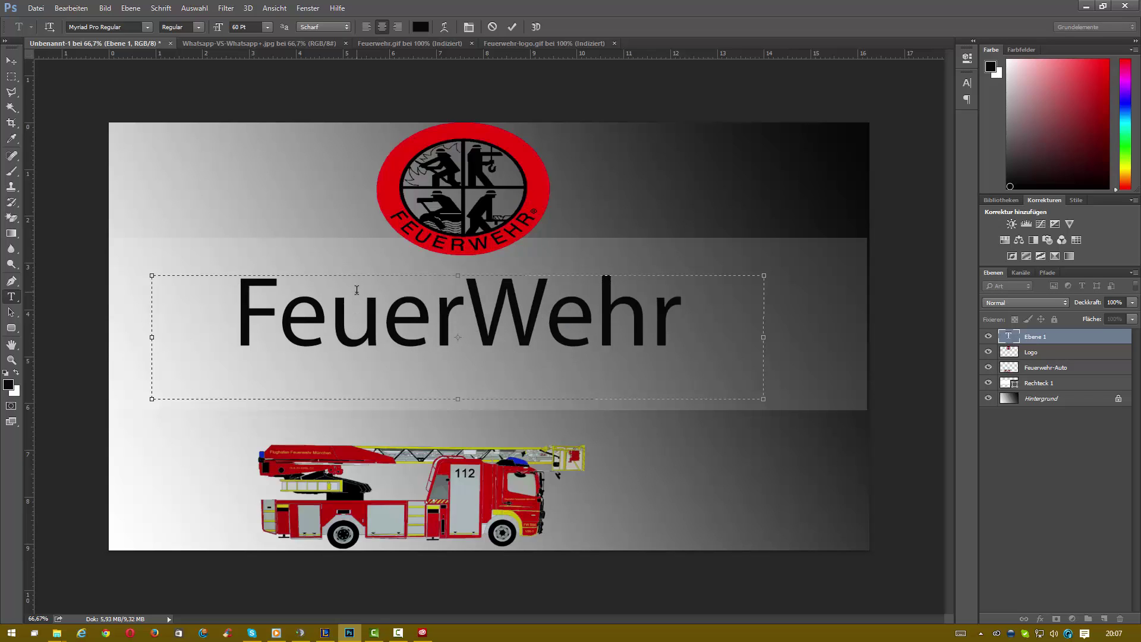
Step: Replace the capital W in the title with a lowercase one so it reads "Feuerwehr"
key(Left)
key(Left)
key(Left)
key(Left)
key(Right)
key(BackSpace)
text(w)
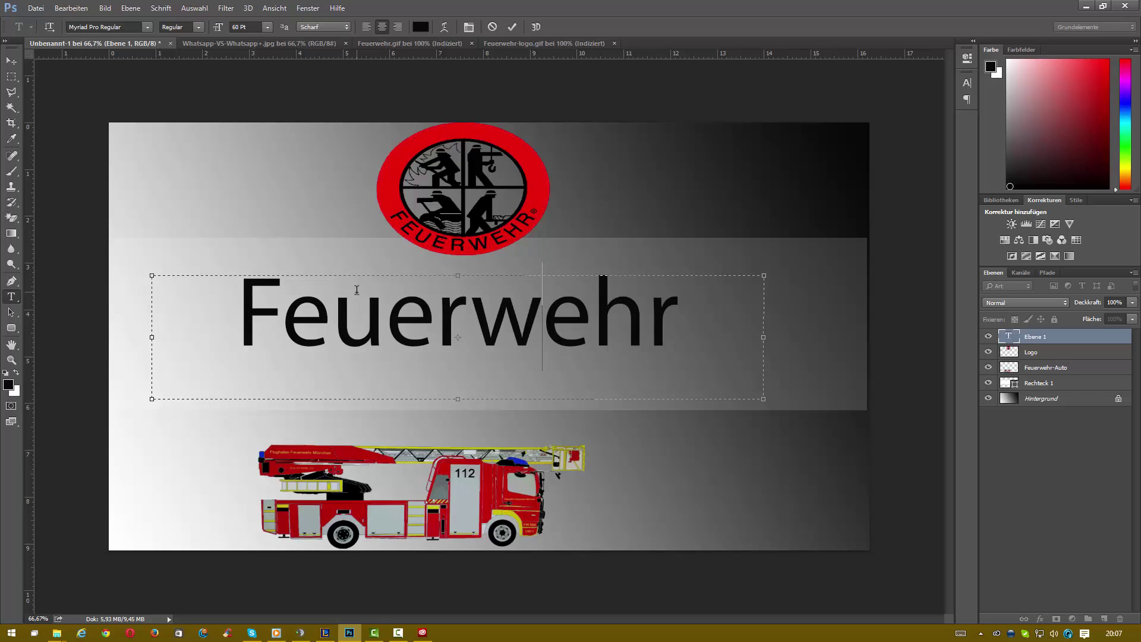
key(Right)
key(Right)
text(-)
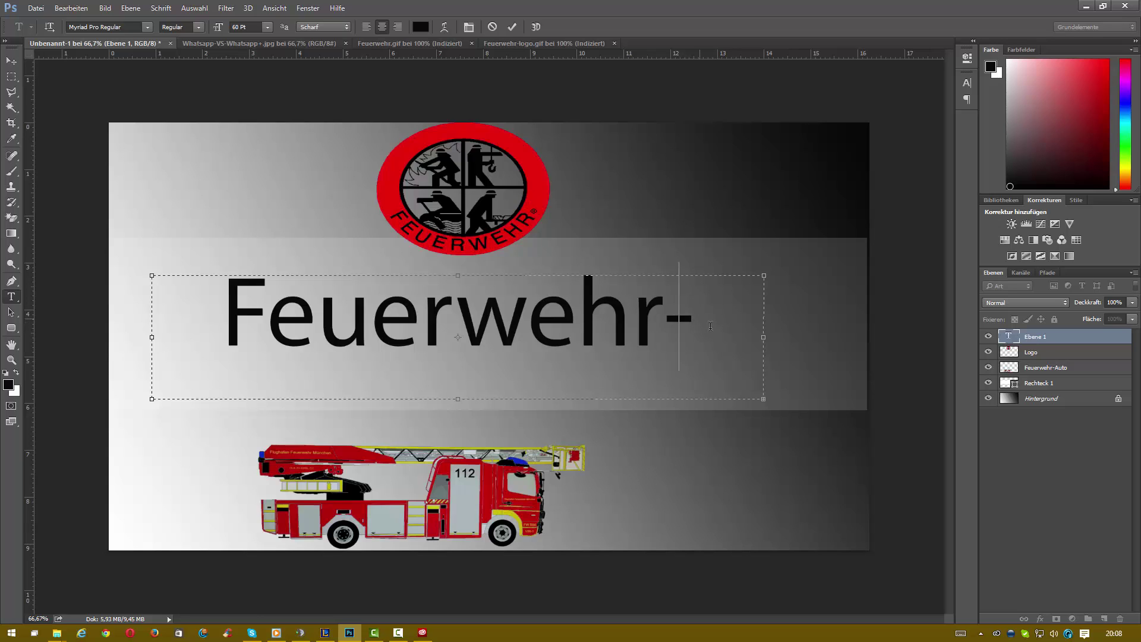
key(BackSpace)
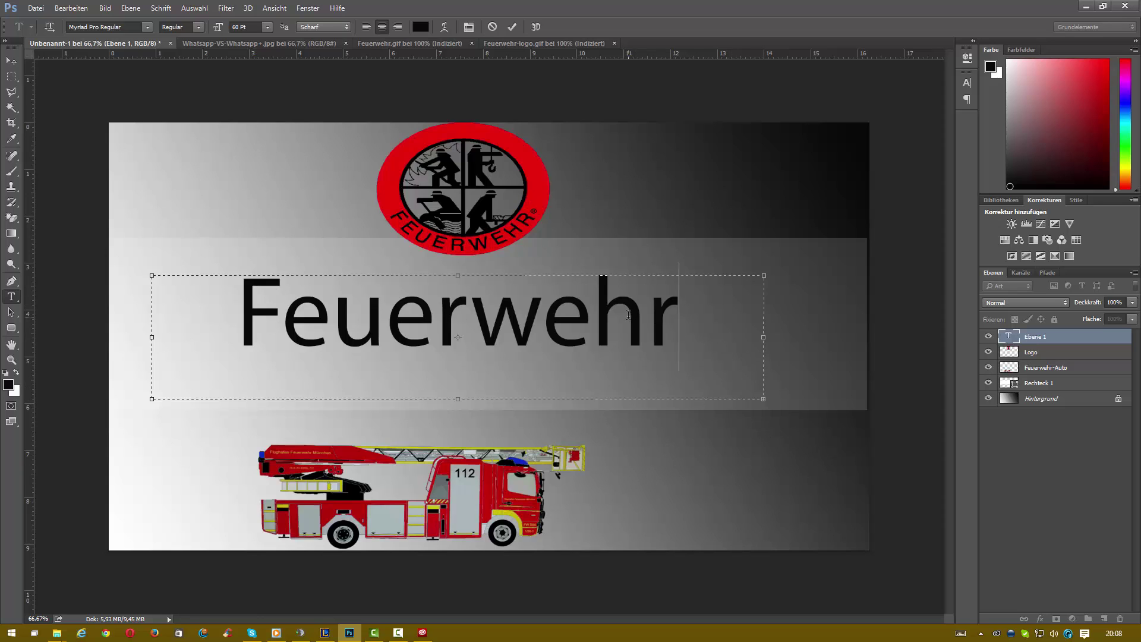
key(Left)
Step: Finish the title text and rename its layer as Feuerwehr
click(1024, 355)
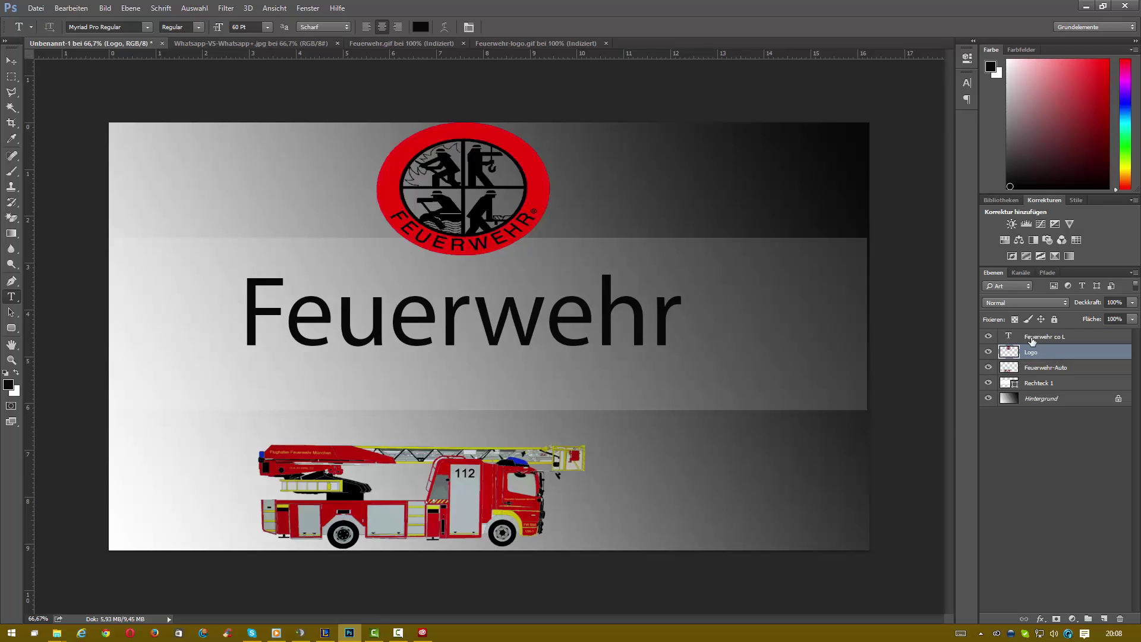
click(1033, 342)
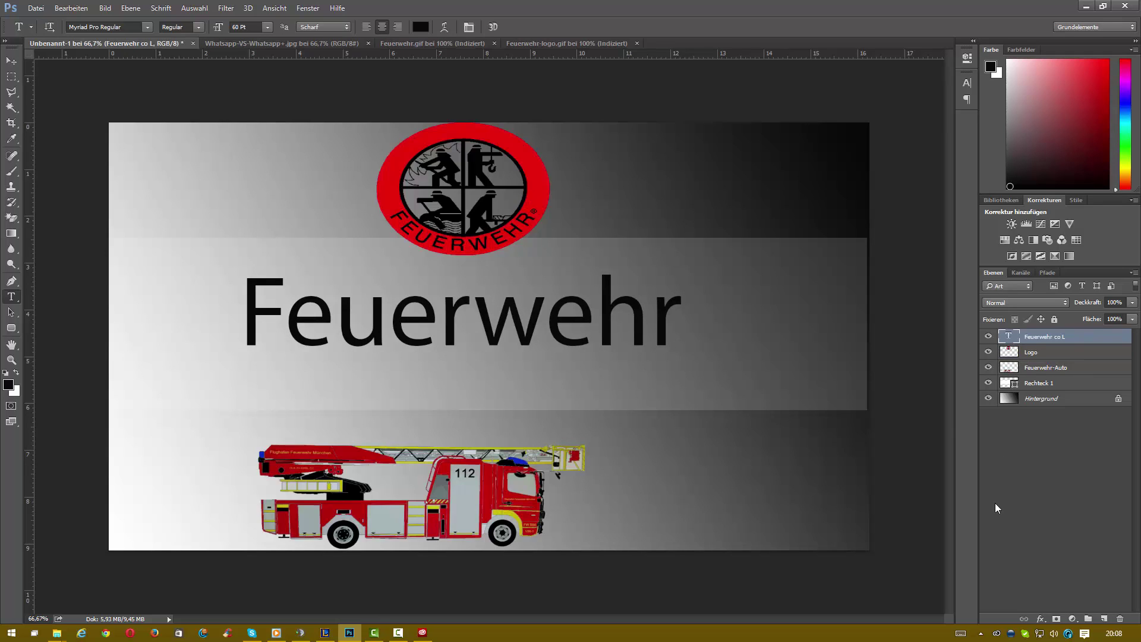
double_click(1062, 337)
key(Return)
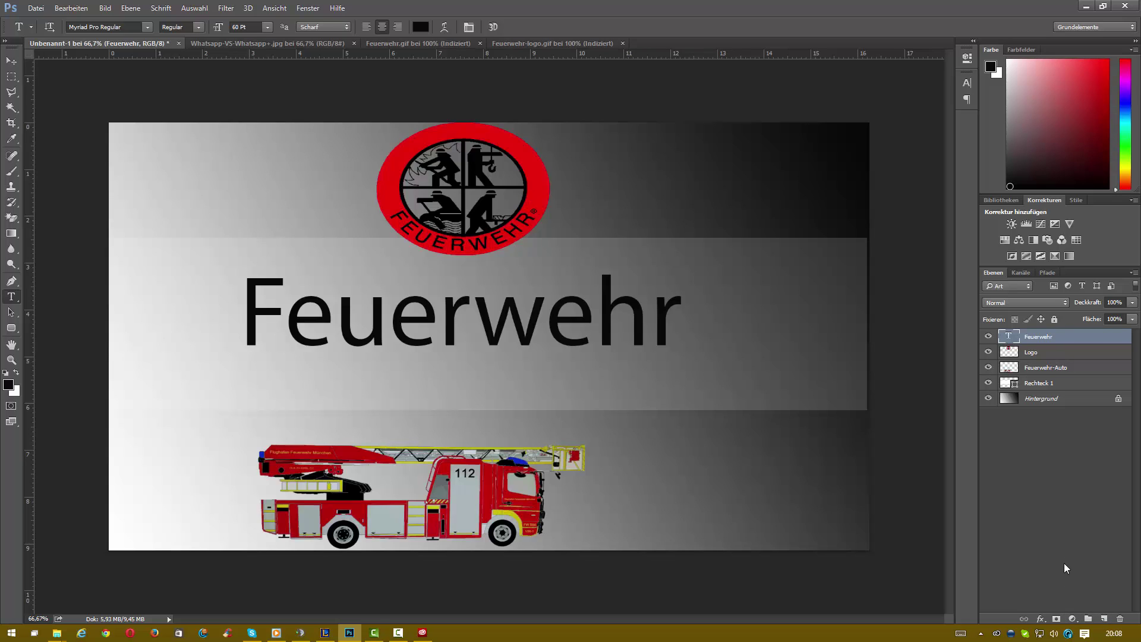
Step: Create a layer group named Text and move the Feuerwehr text layer into it
click(1088, 618)
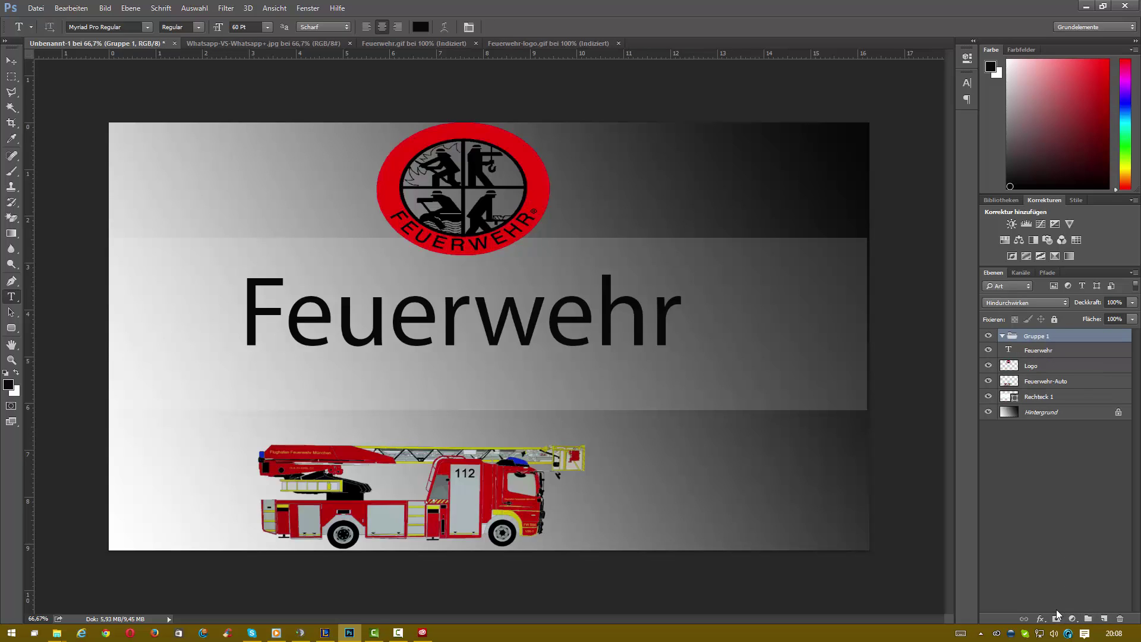
double_click(1043, 337)
text(Text)
key(Return)
drag(1032, 348, 1029, 336)
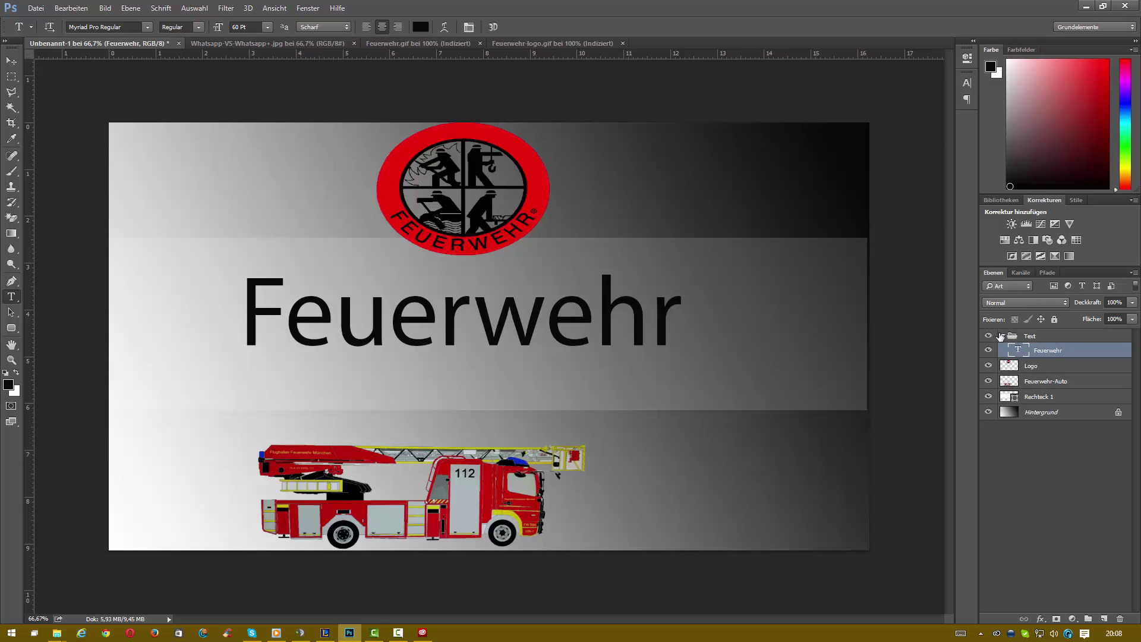
click(1003, 339)
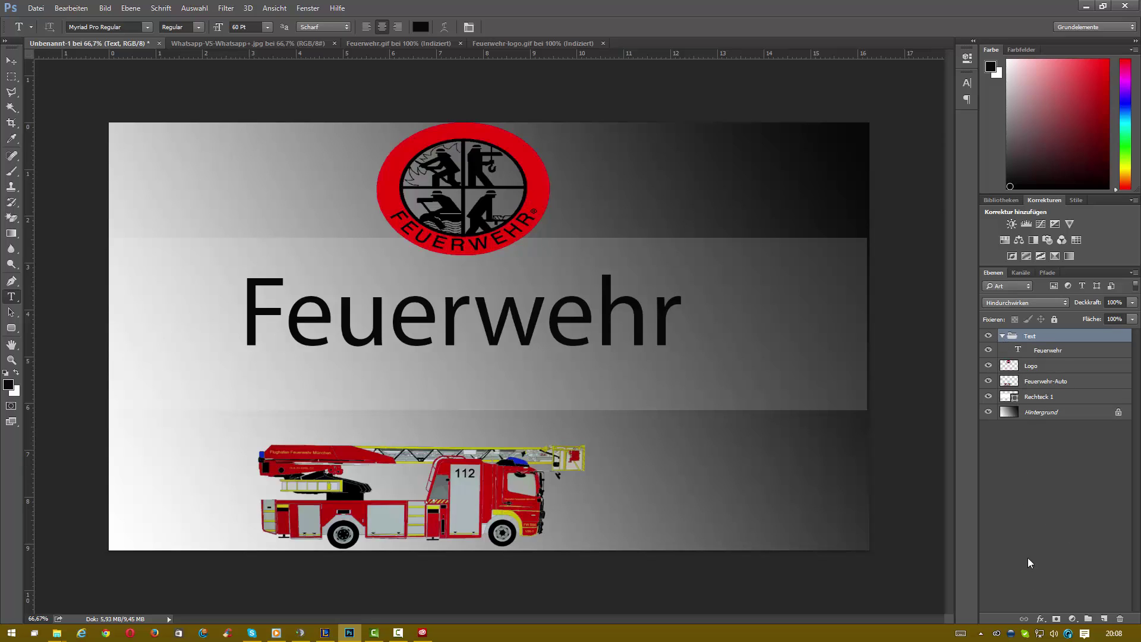
Step: Create another layer group and place it inside the Text group, below the Feuerwehr layer
click(1089, 619)
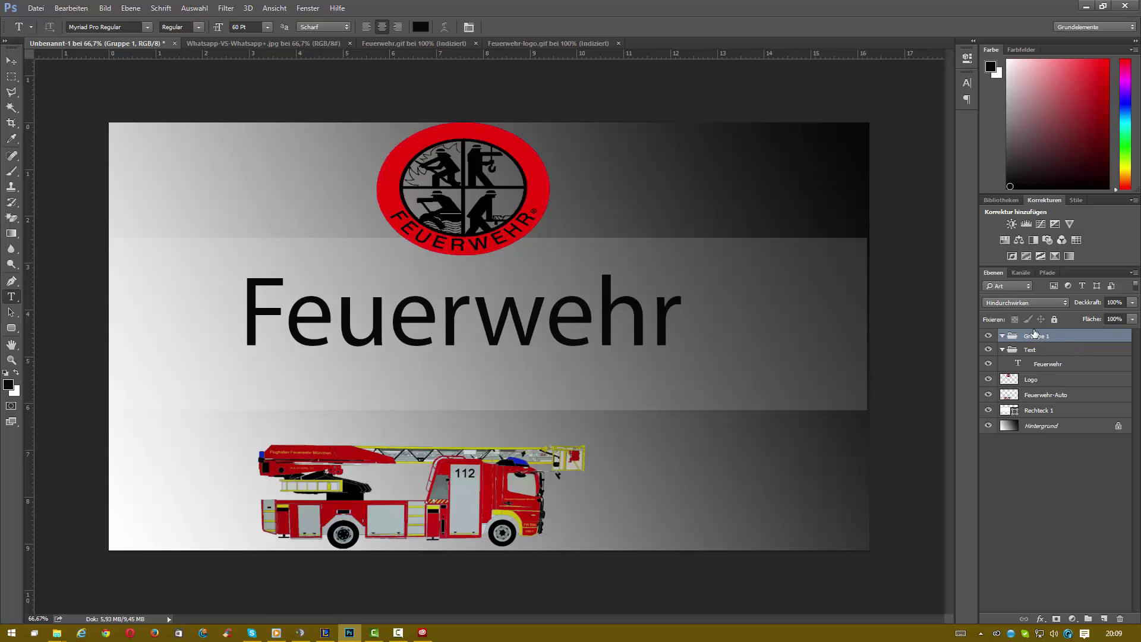
drag(1035, 333, 1028, 382)
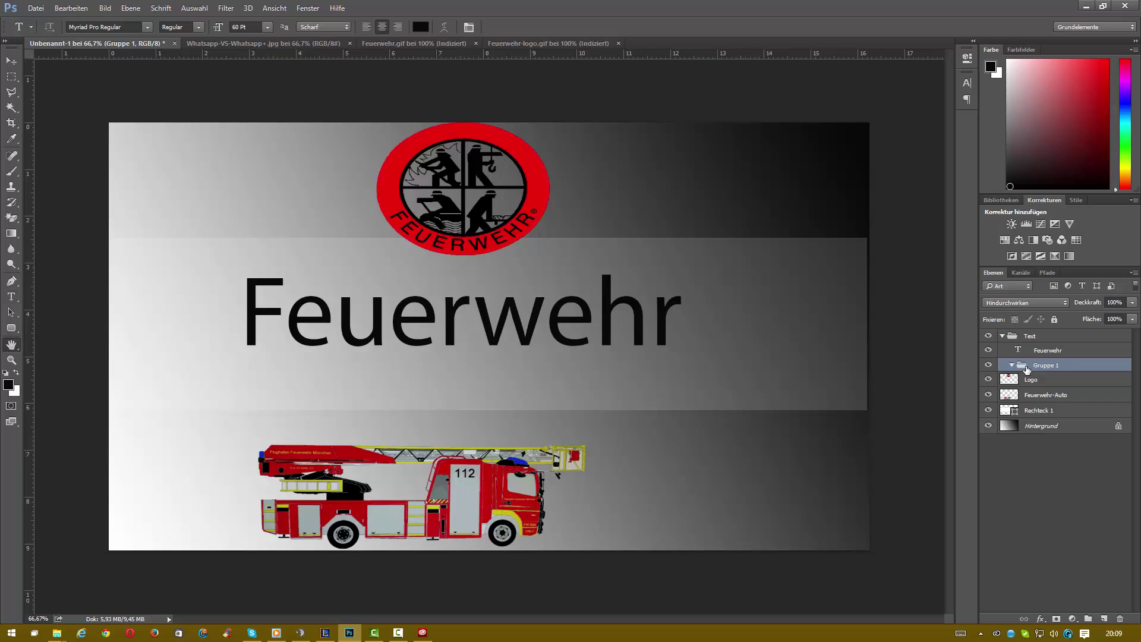
double_click(1027, 369)
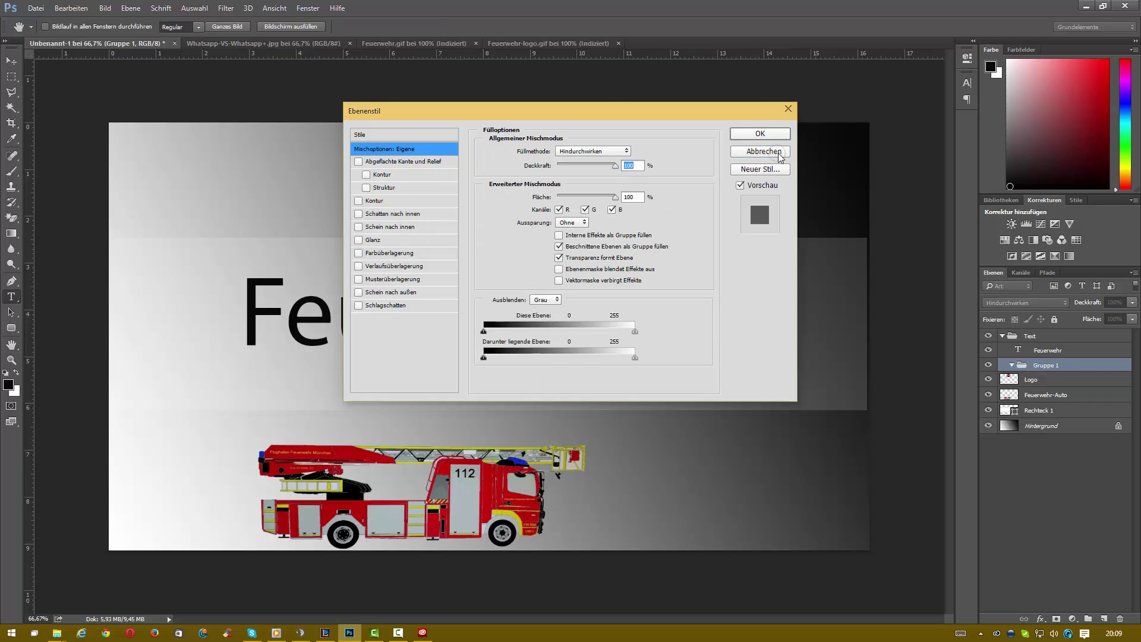
click(778, 152)
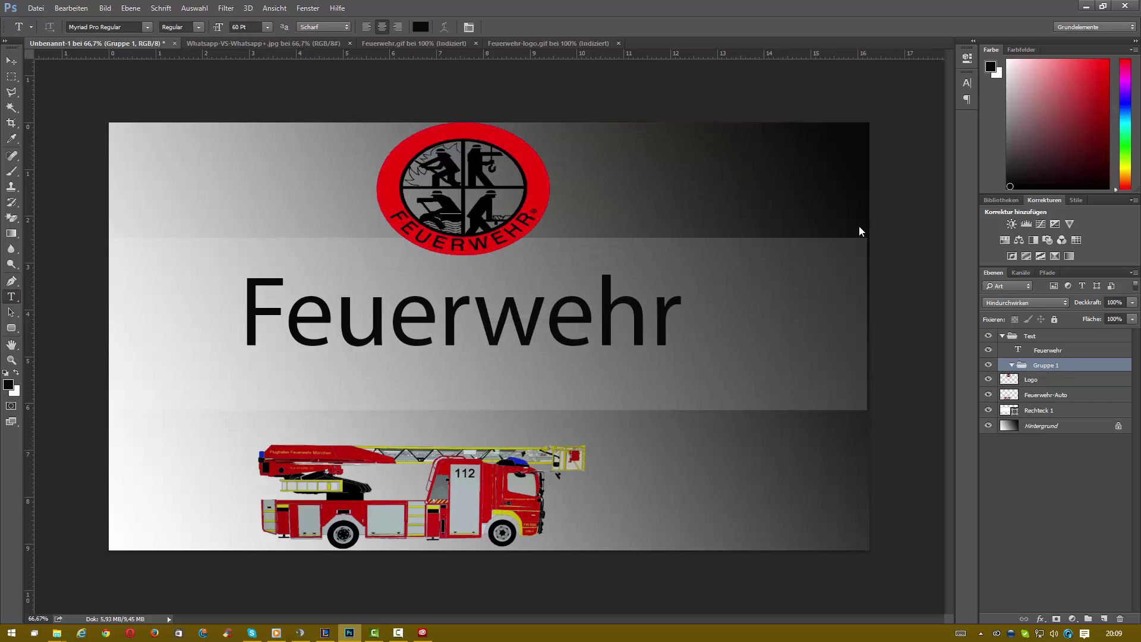
double_click(1064, 366)
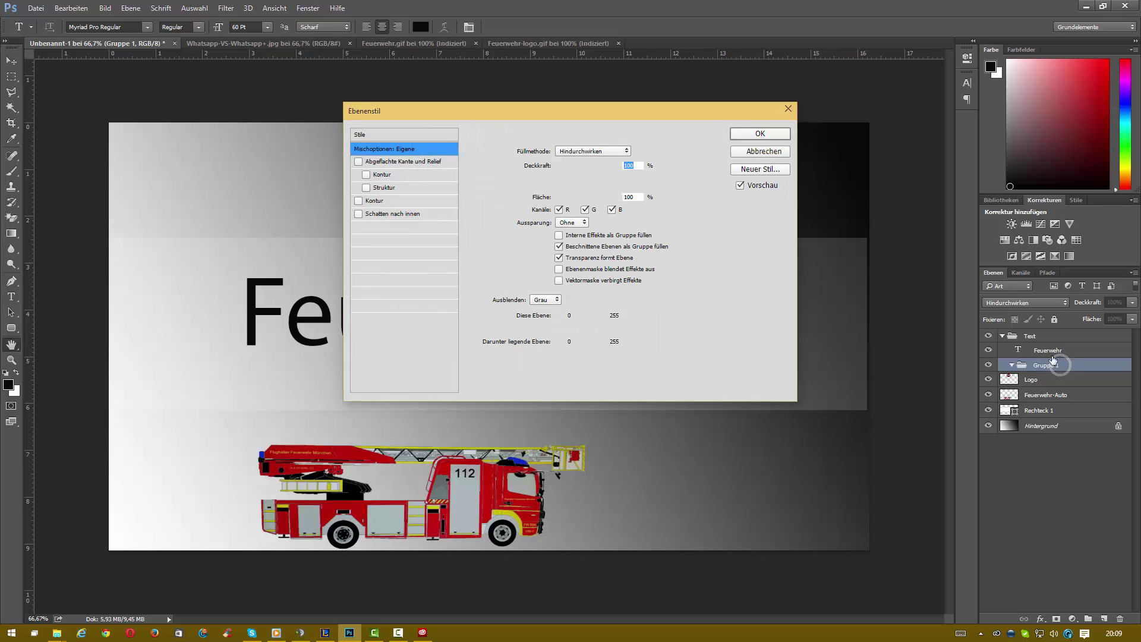
click(751, 151)
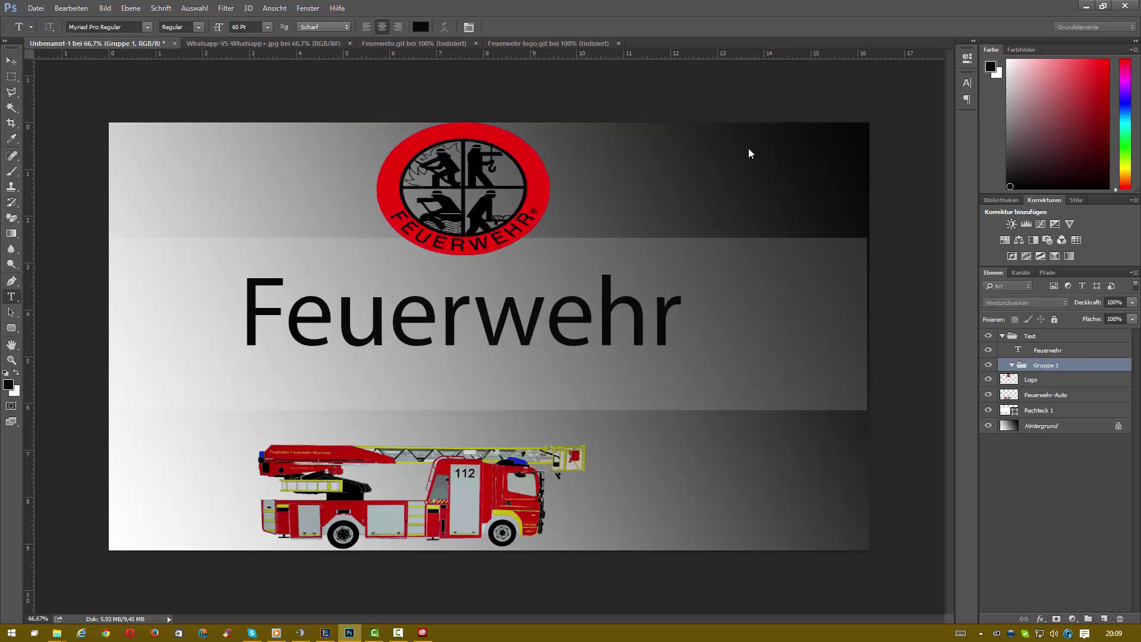
Step: Delete the stray empty text layer inside the nested group
click(1012, 366)
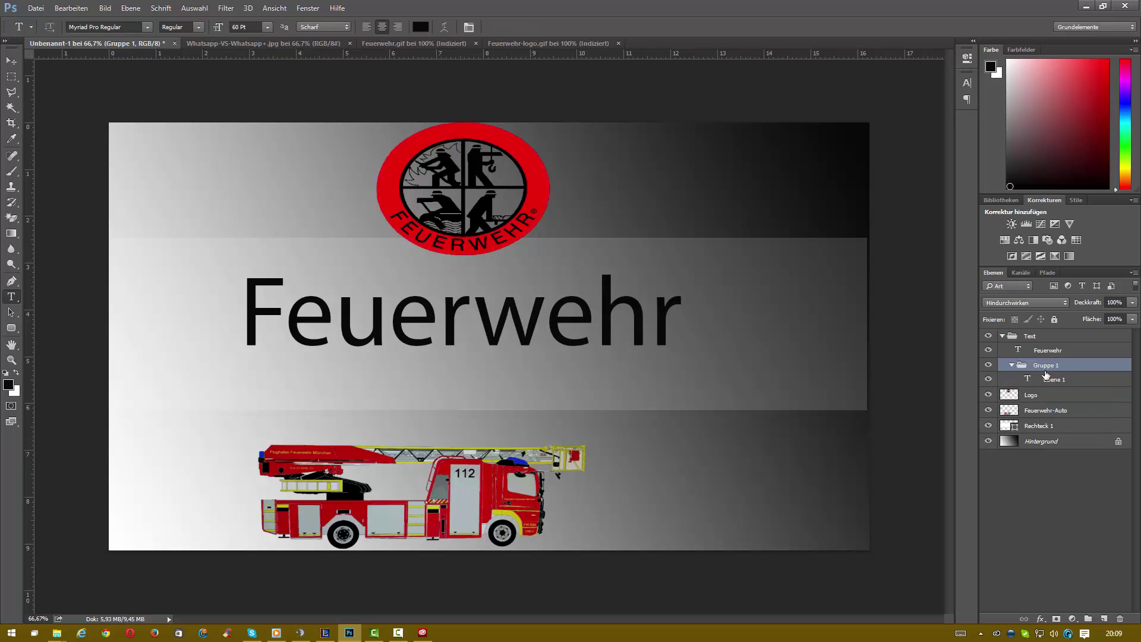
click(1044, 381)
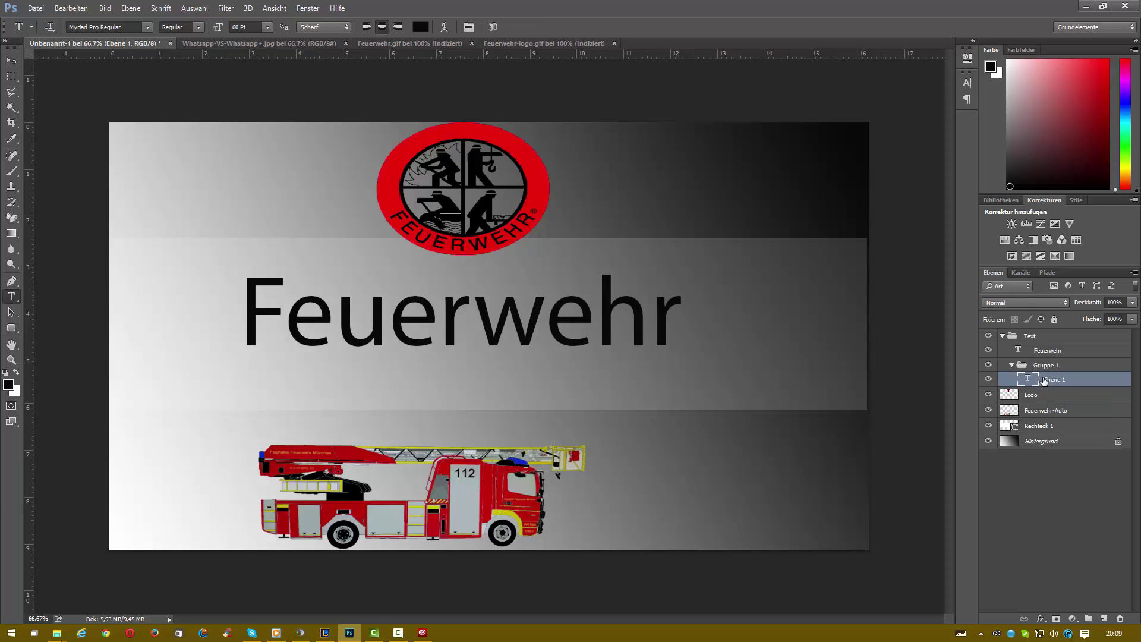
key(Delete)
Step: Rename the nested group as Bilder, move the Logo and Feuerwehr-Auto layers into it, and collapse both groups
double_click(1045, 369)
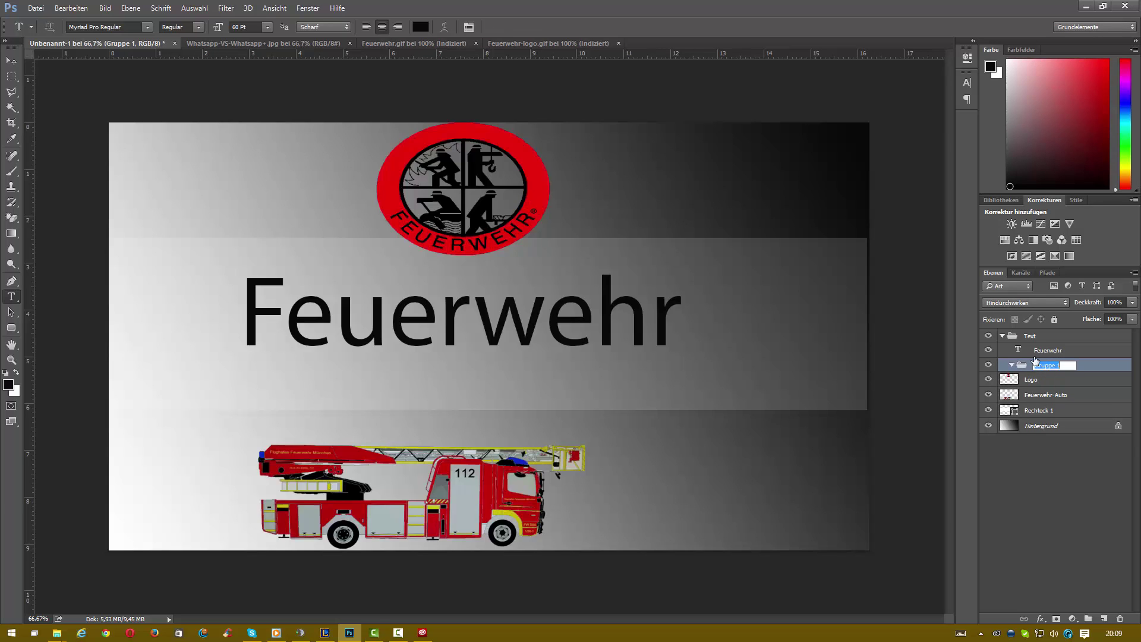
key(BackSpace)
text(Bilder)
key(Return)
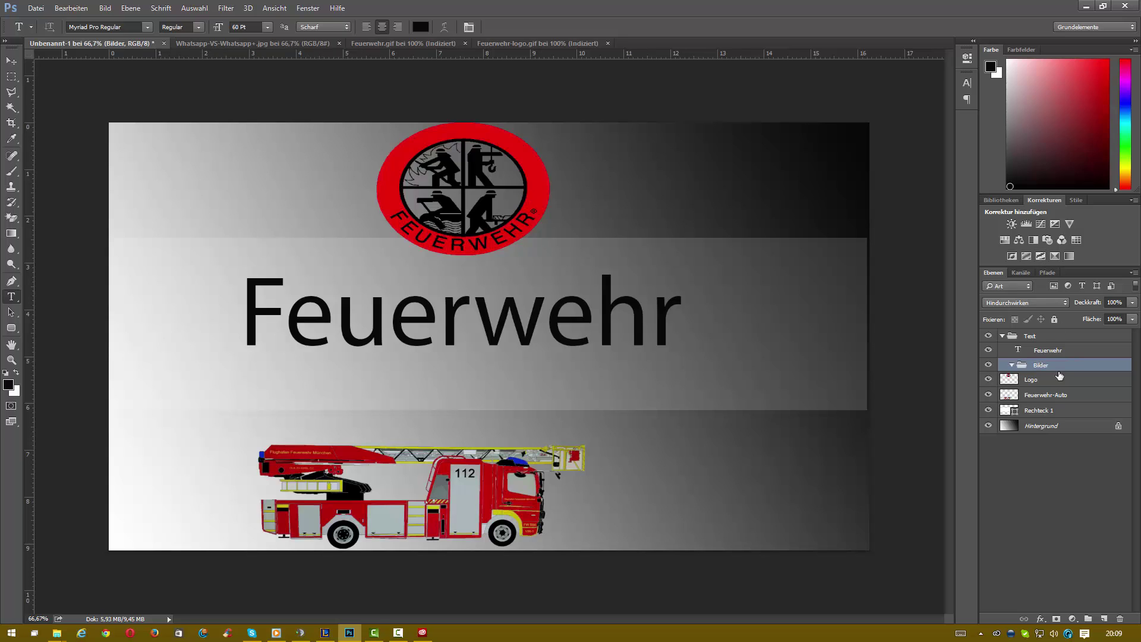
drag(1038, 385, 1038, 392)
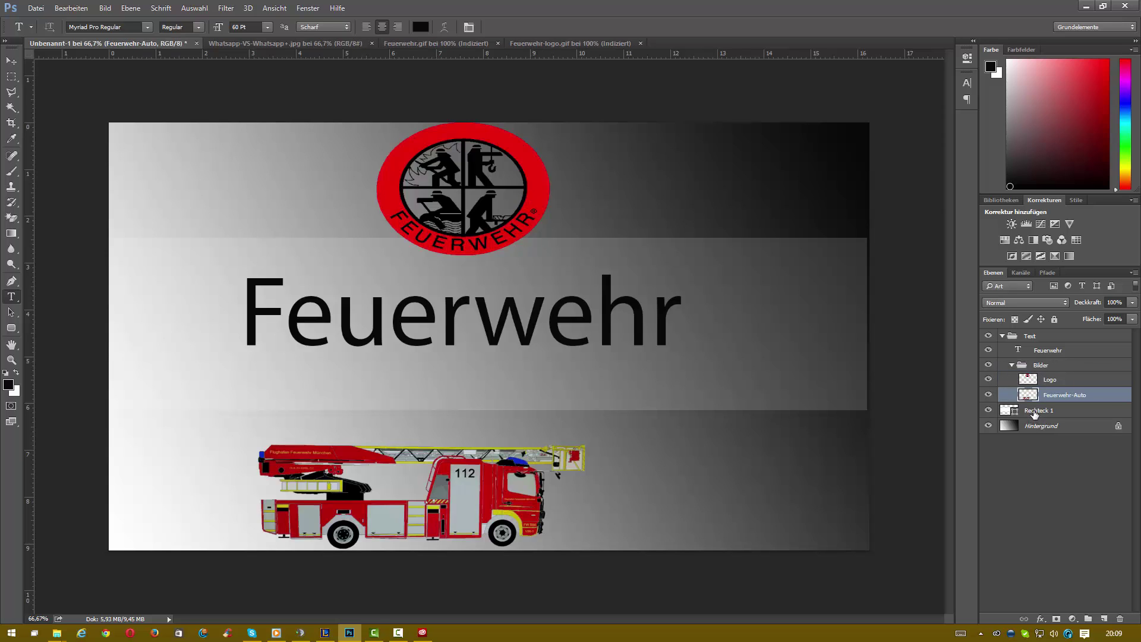
click(1012, 365)
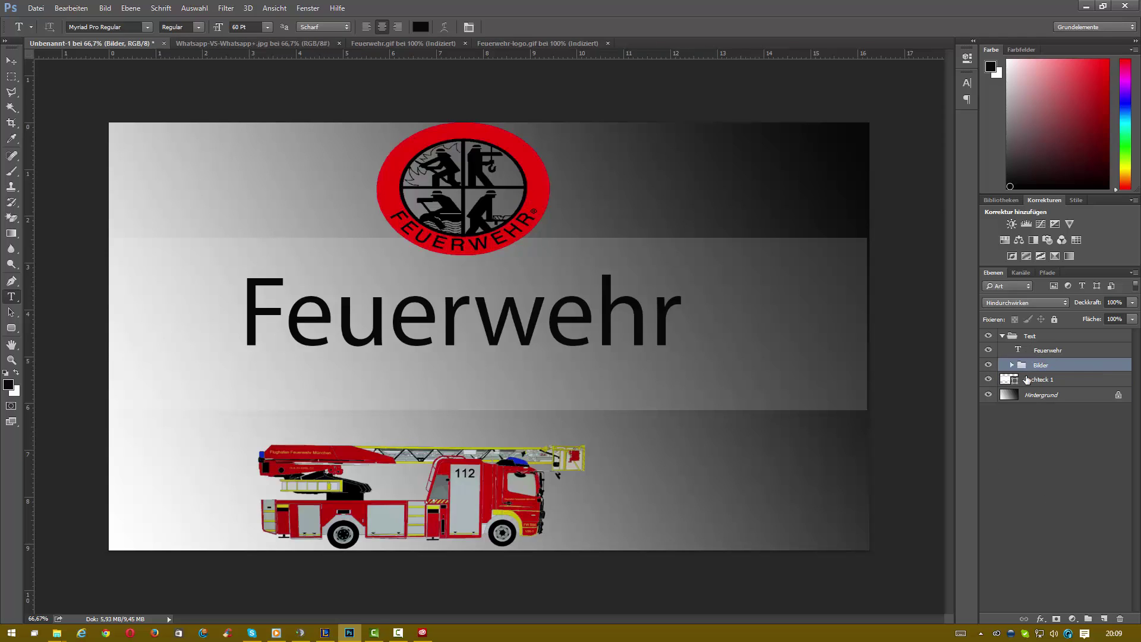
click(1003, 336)
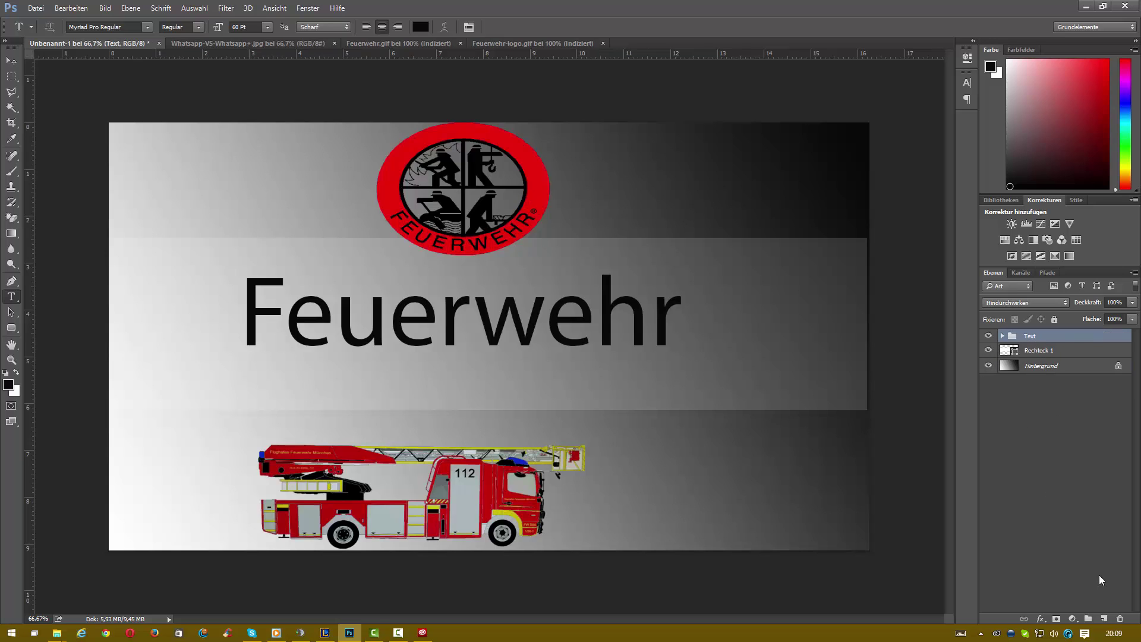
Step: Create a new layer group, place it directly below the Text group and collapse it
click(1088, 619)
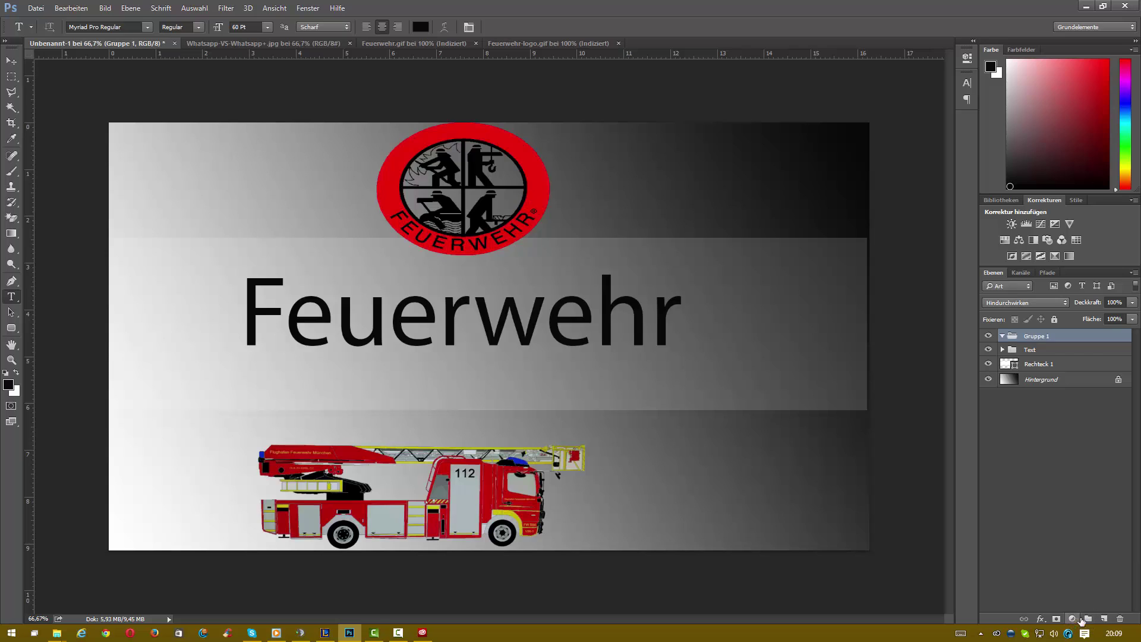
click(1085, 620)
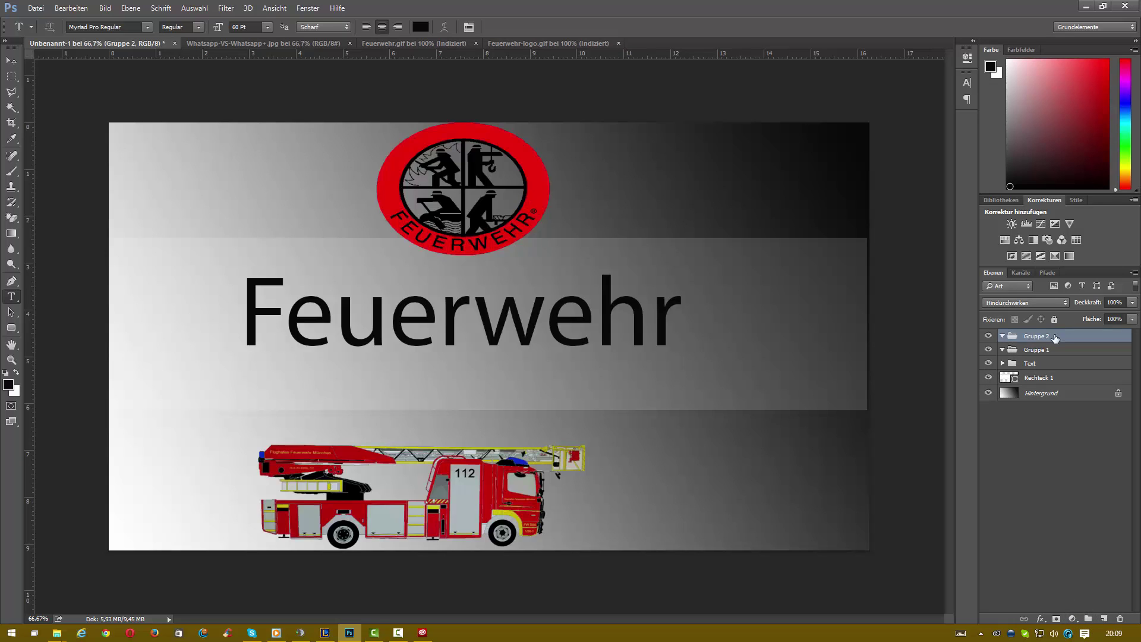
click(1044, 351)
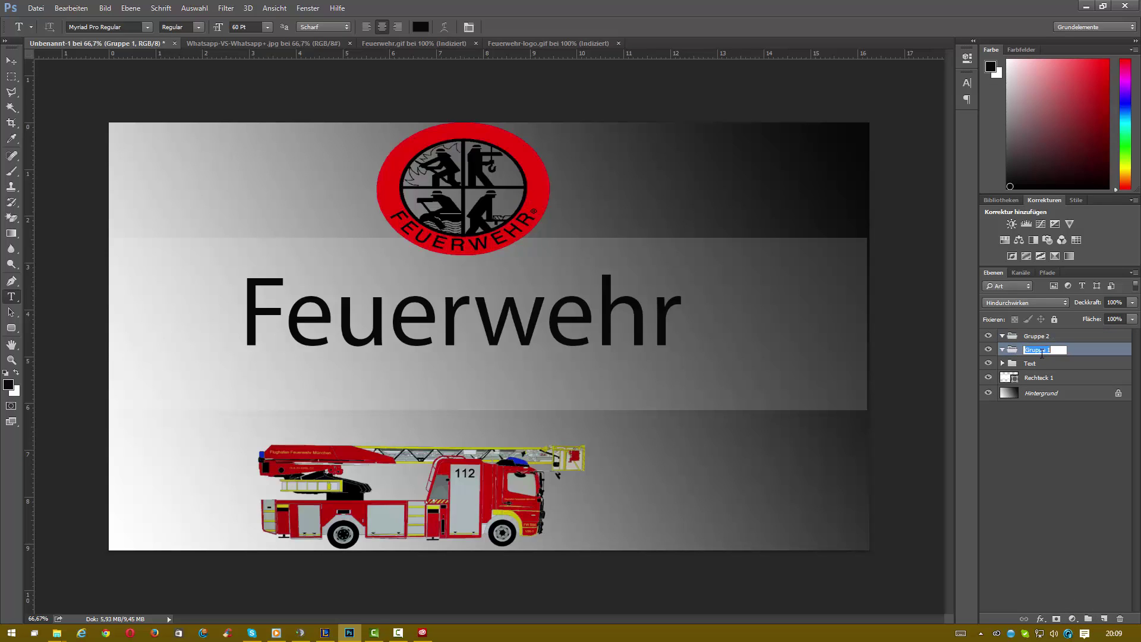
click(1002, 350)
drag(1002, 352, 1026, 370)
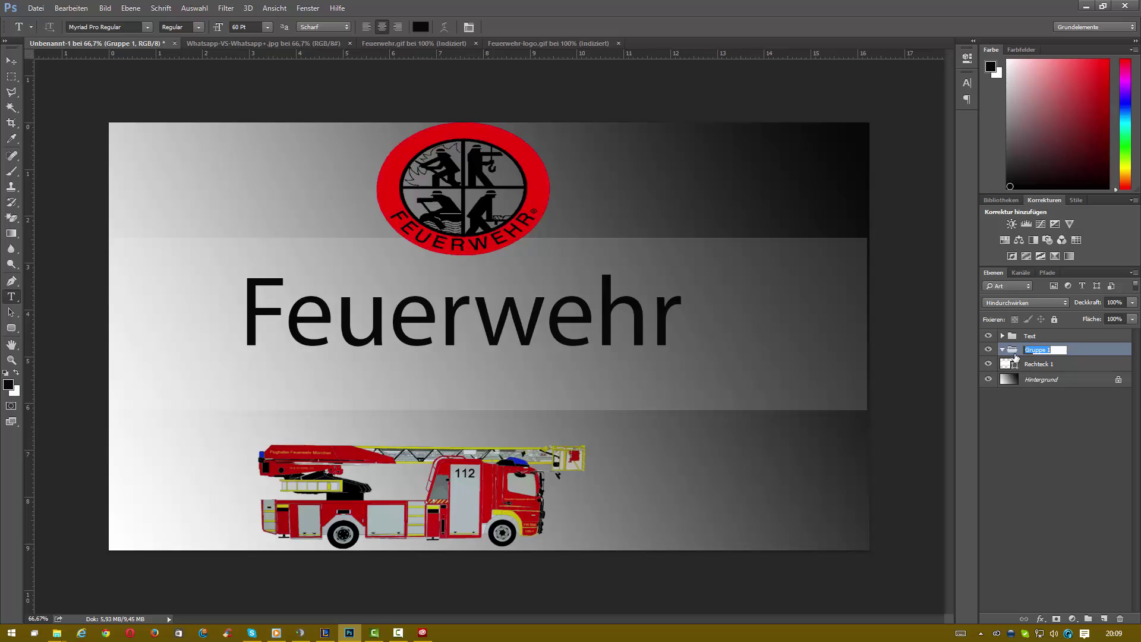
key(Return)
click(1018, 365)
click(1006, 353)
click(1003, 350)
Step: Move the Bilder group out of the Text group so it sits directly below Text, and collapse Text
click(1003, 337)
click(1005, 340)
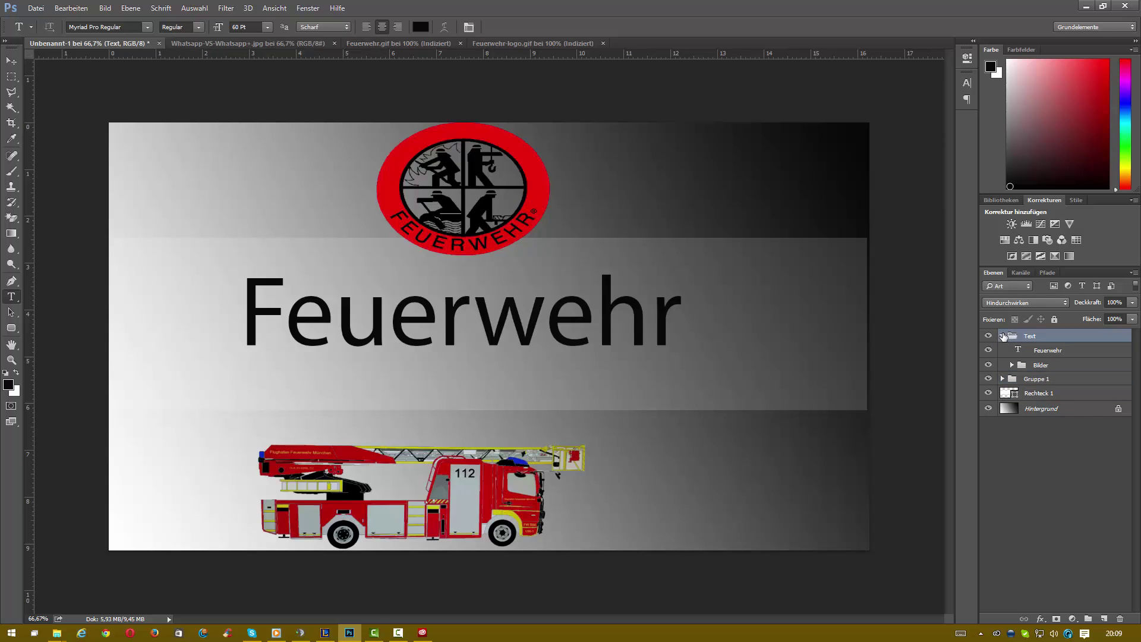
drag(1018, 365, 1013, 377)
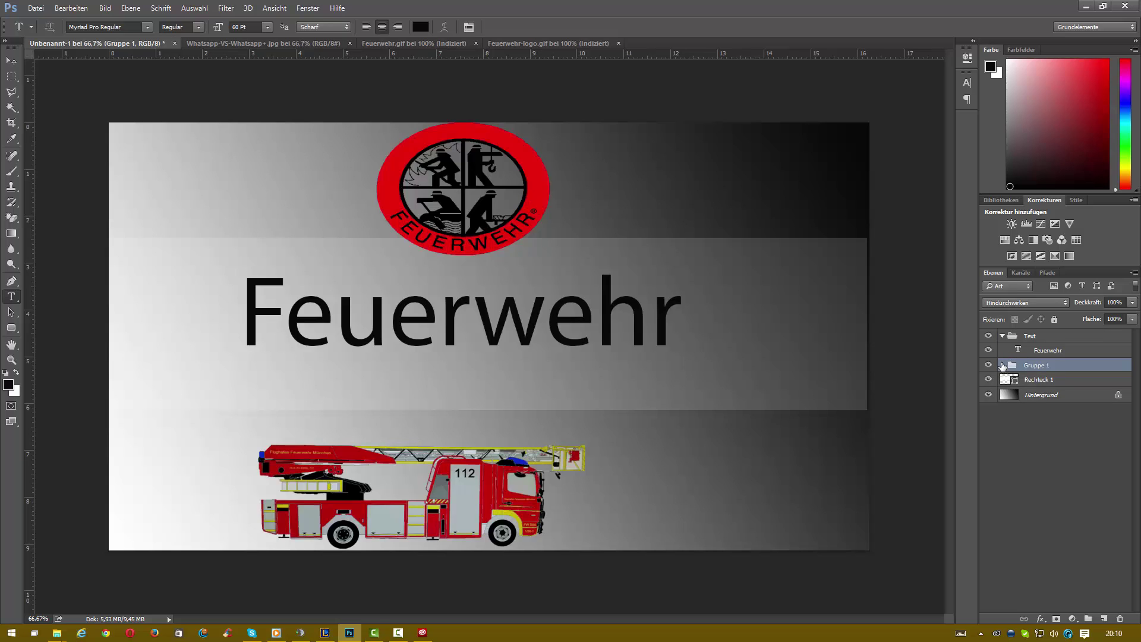
click(1003, 365)
drag(1001, 381, 1001, 392)
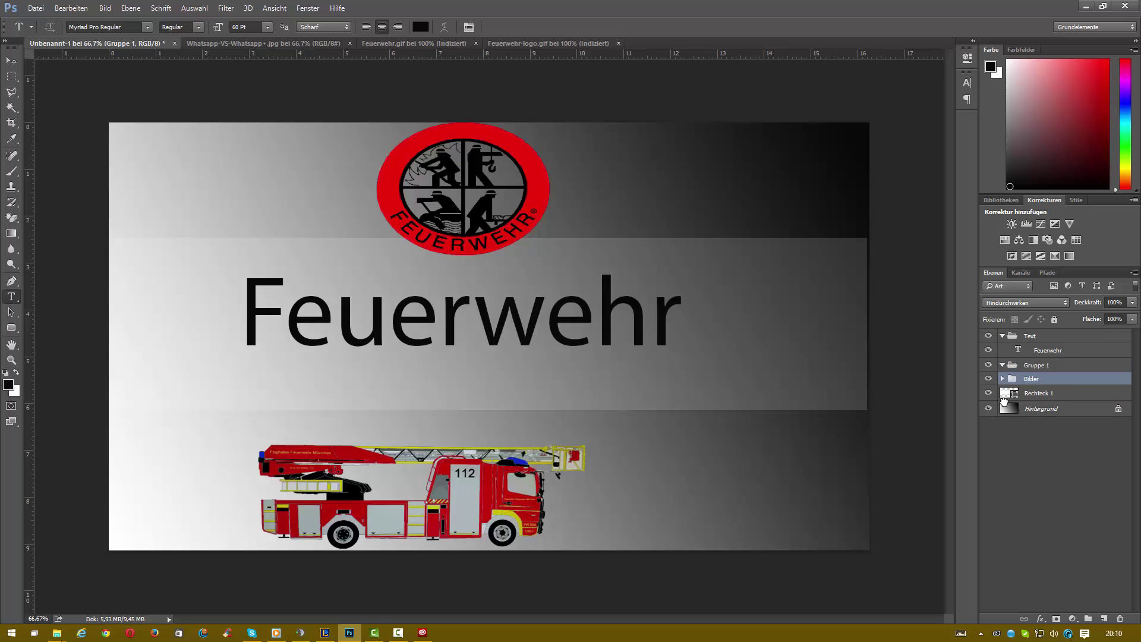
click(1003, 337)
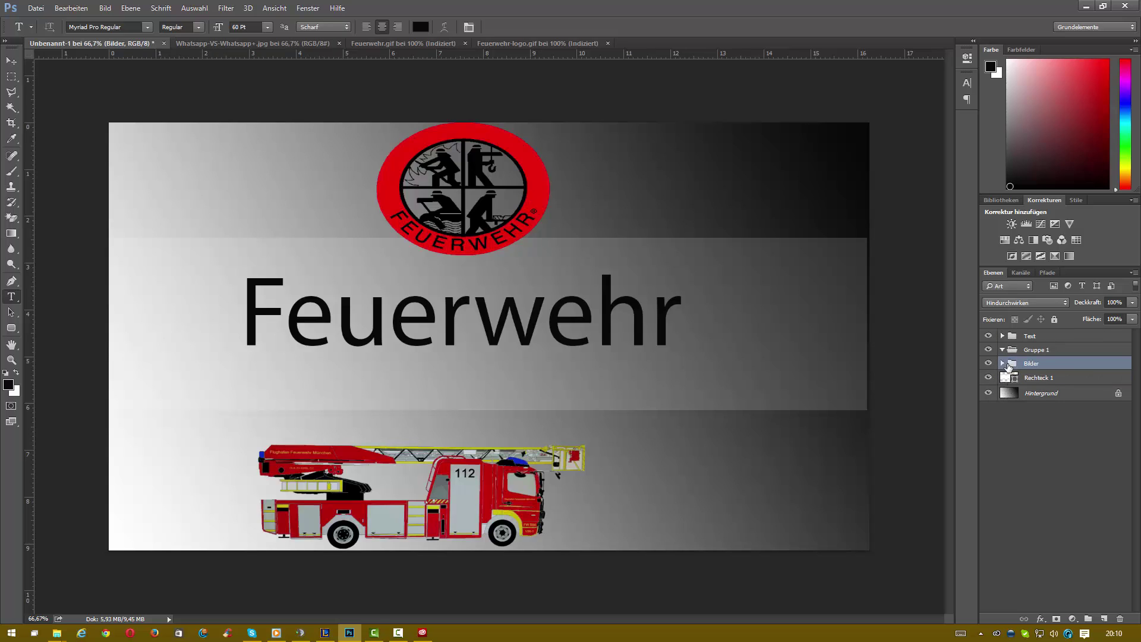
mouse_move(1013, 365)
mouse_down()
mouse_move(1001, 331)
mouse_move(1005, 349)
mouse_up()
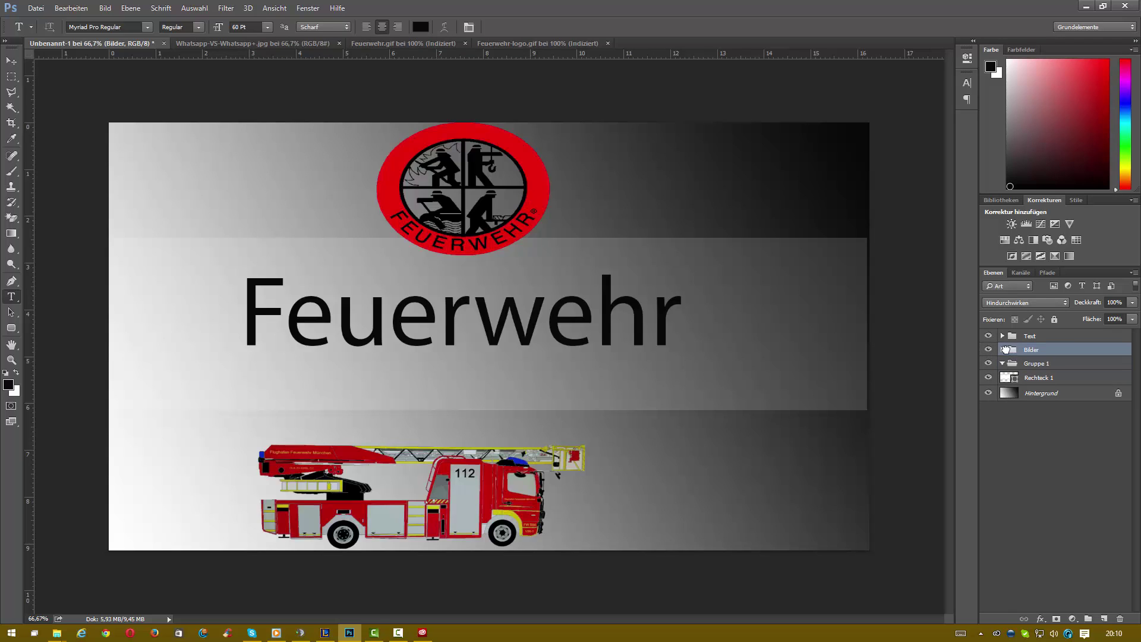
Step: Rename the new group below Bilder as Vormen, move the Rechteck 1 layer into it and collapse it
click(1018, 365)
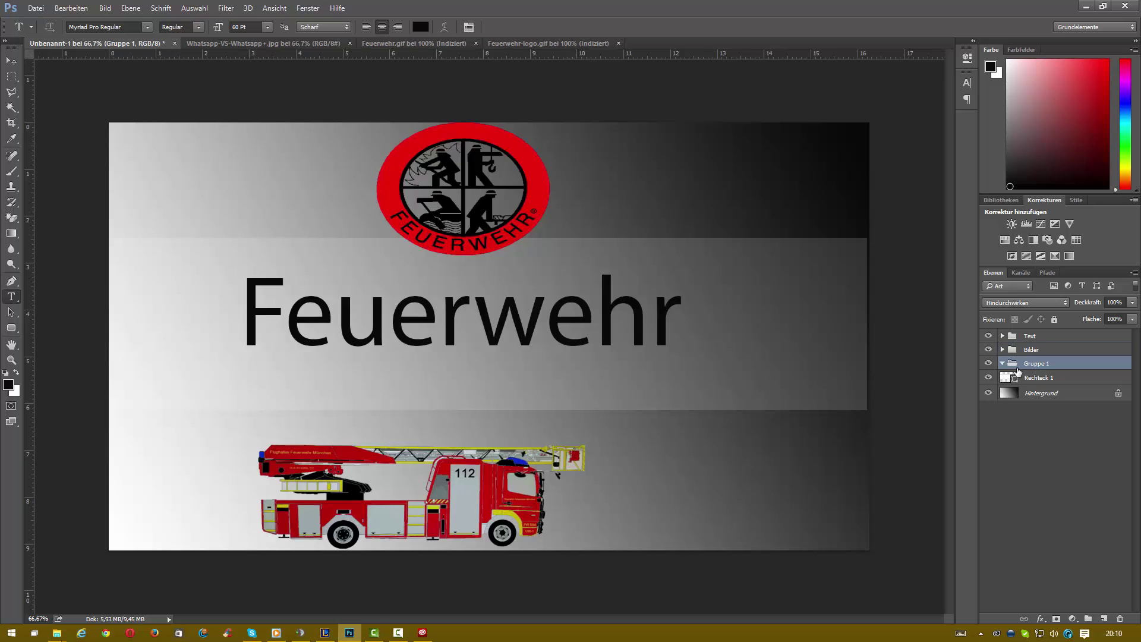
double_click(1038, 364)
drag(1051, 364, 1038, 364)
text(Vormen)
drag(1048, 363, 1022, 363)
key(Return)
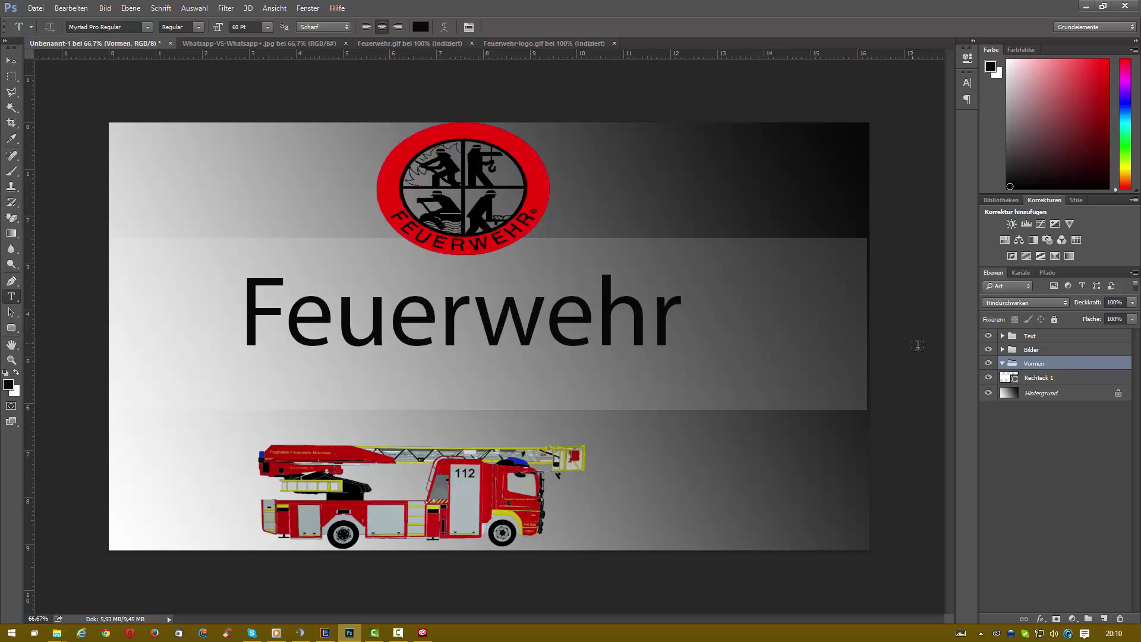
drag(1039, 378, 1038, 362)
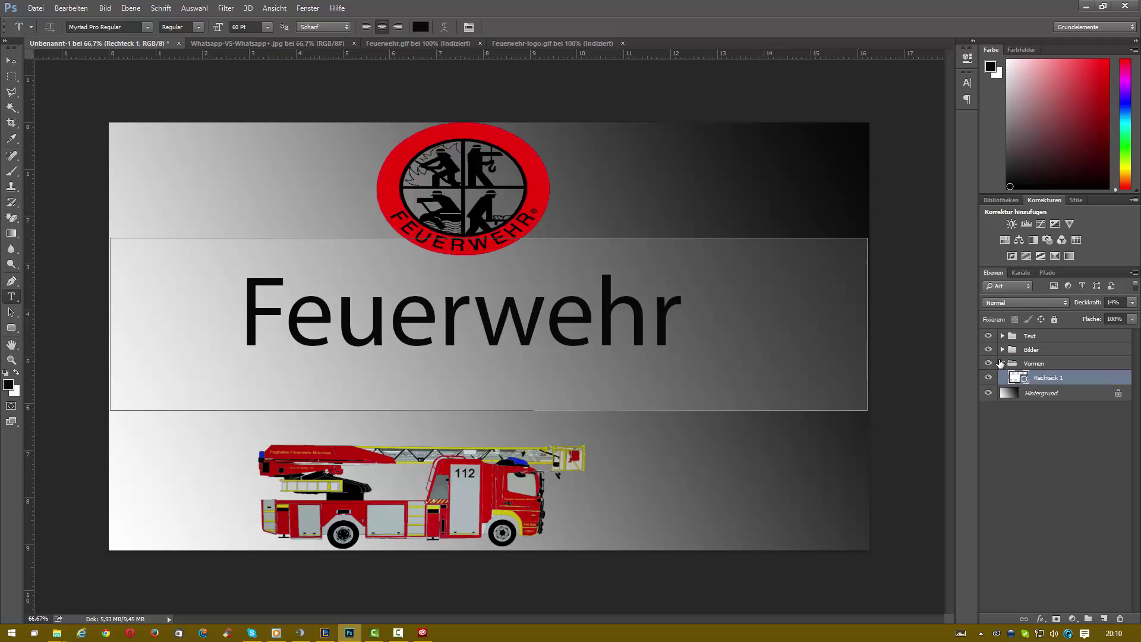
click(1002, 363)
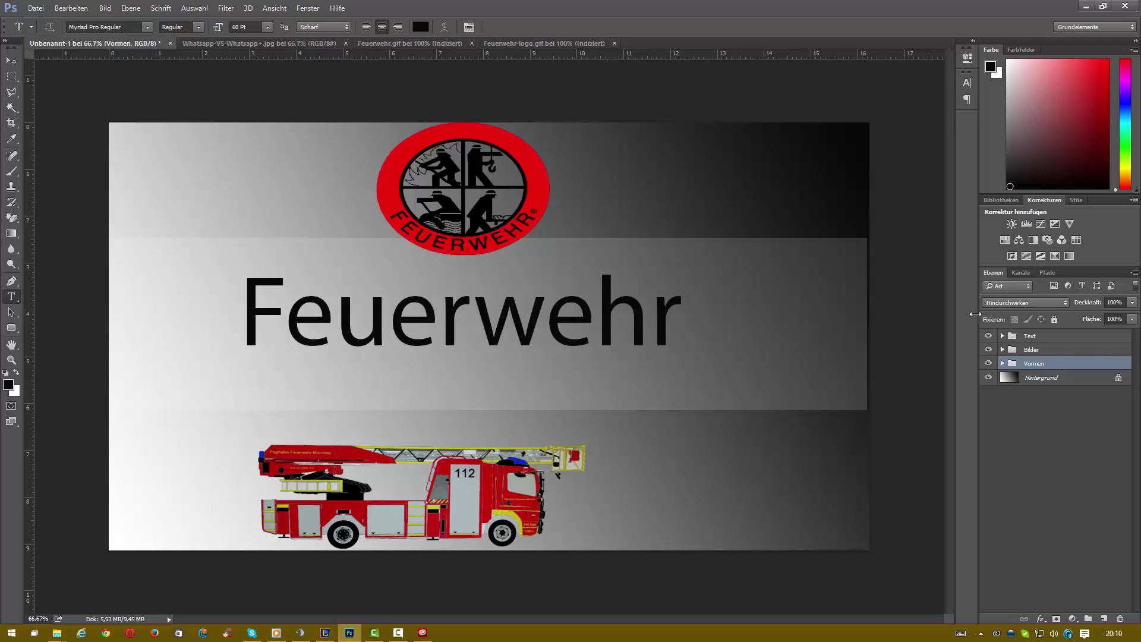
Step: Convert the locked background into a normal layer with the default name, and create a layer group named Hintergrund
double_click(1103, 377)
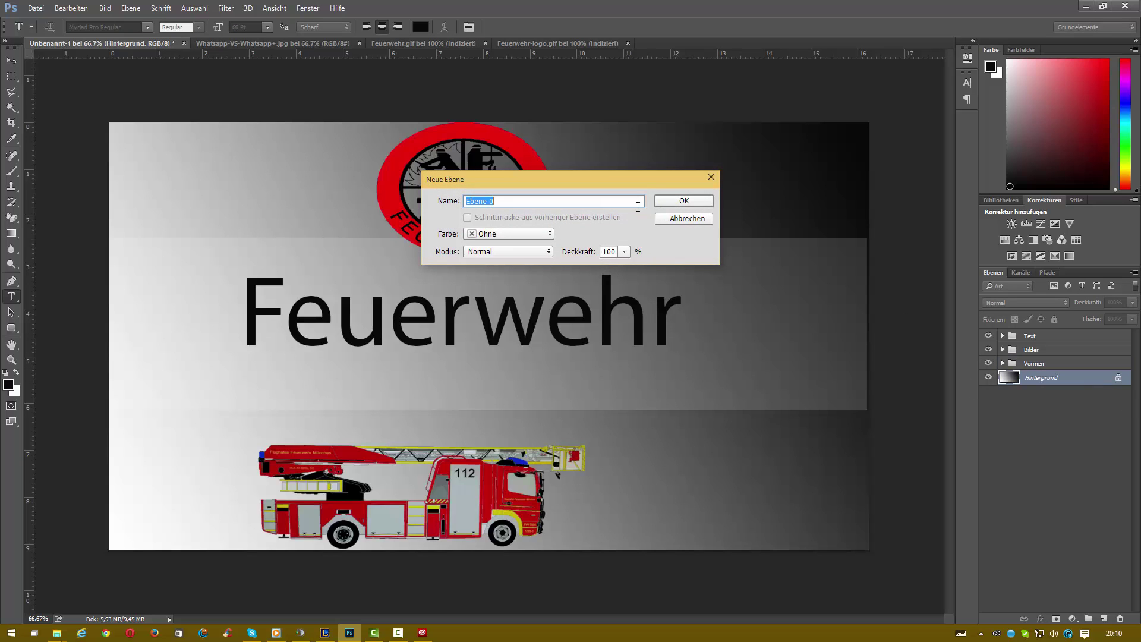
click(659, 201)
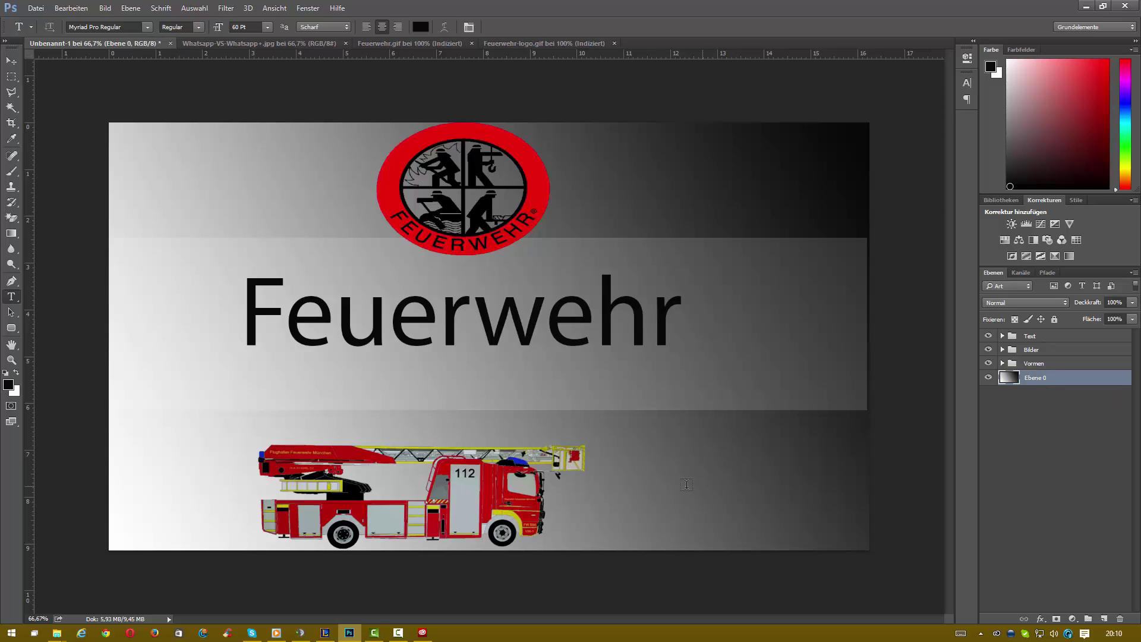
click(1088, 619)
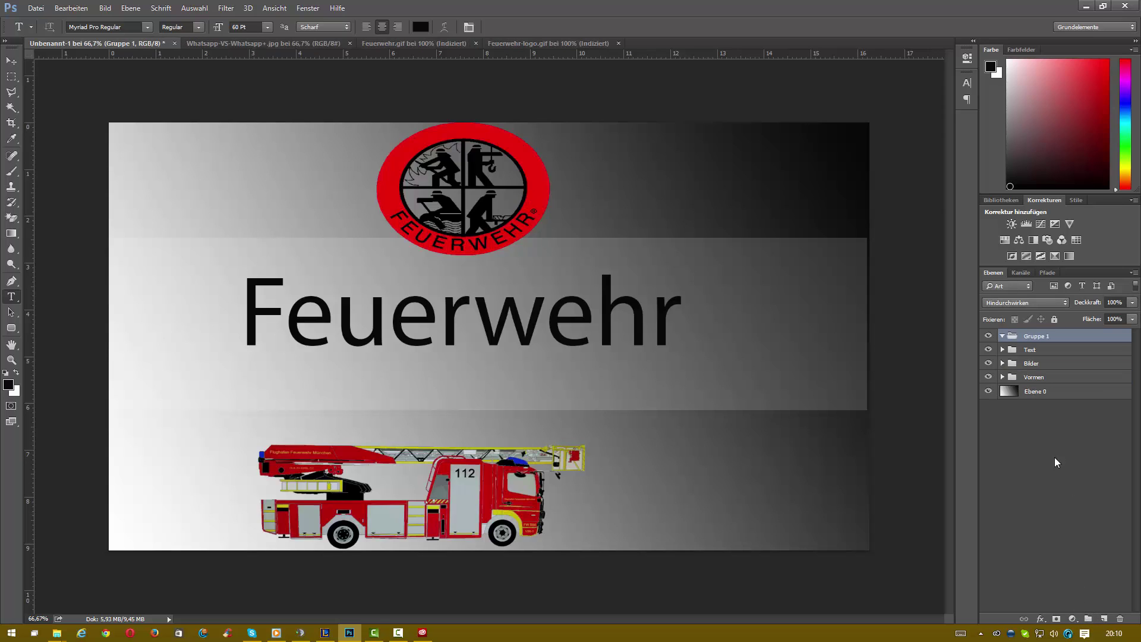
double_click(1036, 336)
text(Hintergrund)
key(Return)
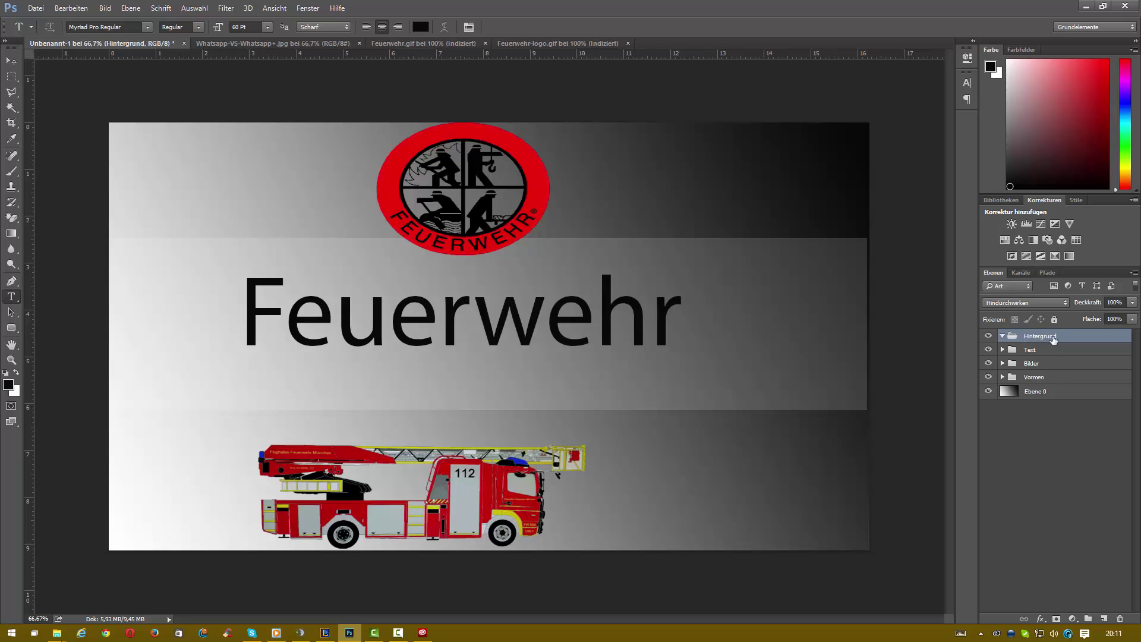
Step: Place the Hintergrund group below Vormen with the Ebene 0 gradient layer inside it, and collapse the group
drag(1026, 336, 1011, 384)
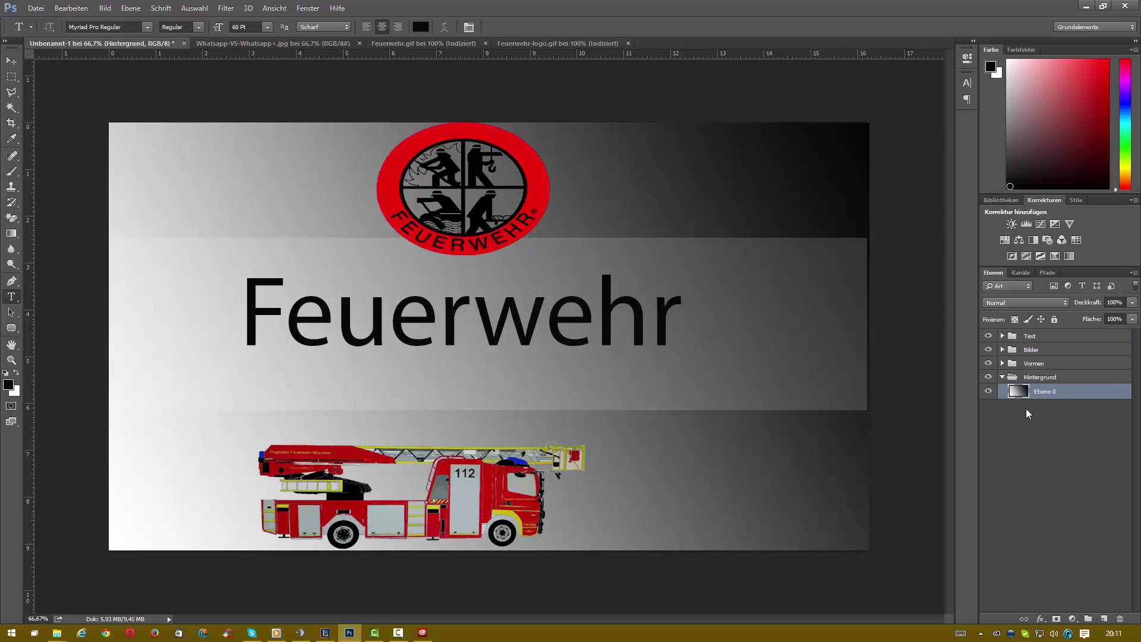
click(1002, 378)
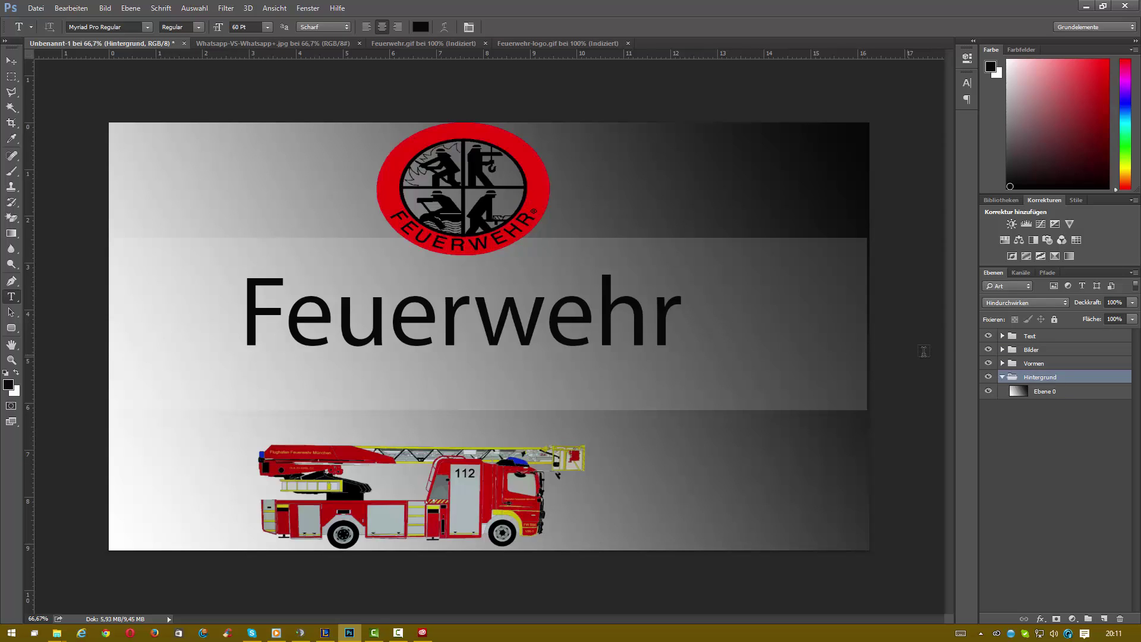
click(1001, 377)
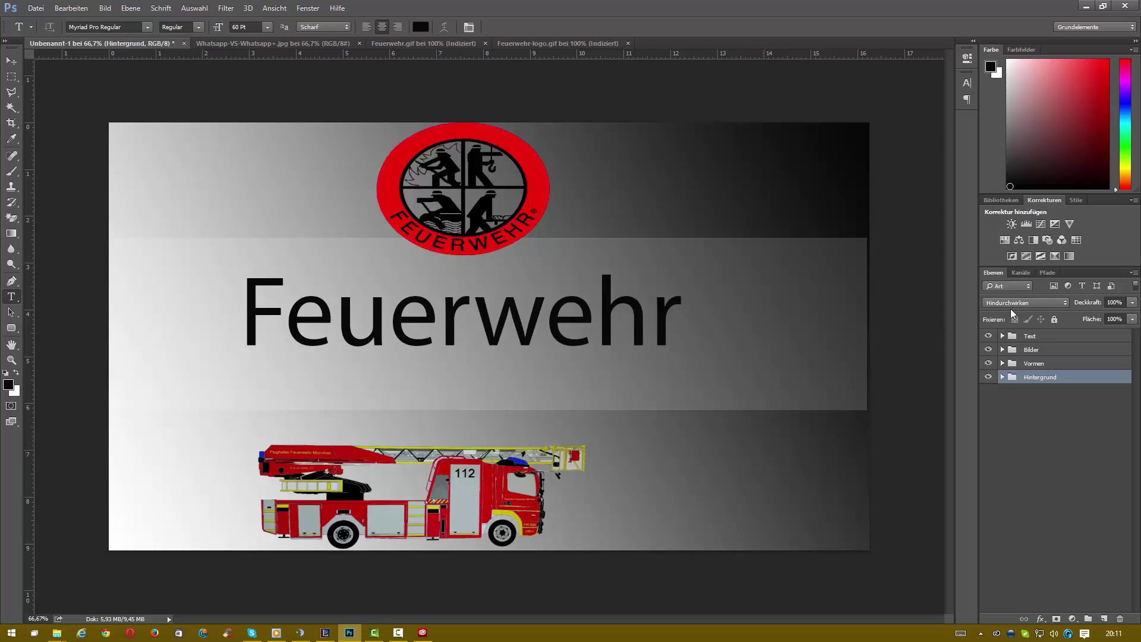
Step: Expand the Text, Bilder, Vormen and Hintergrund groups to review the layers inside each one
click(1002, 337)
click(1002, 349)
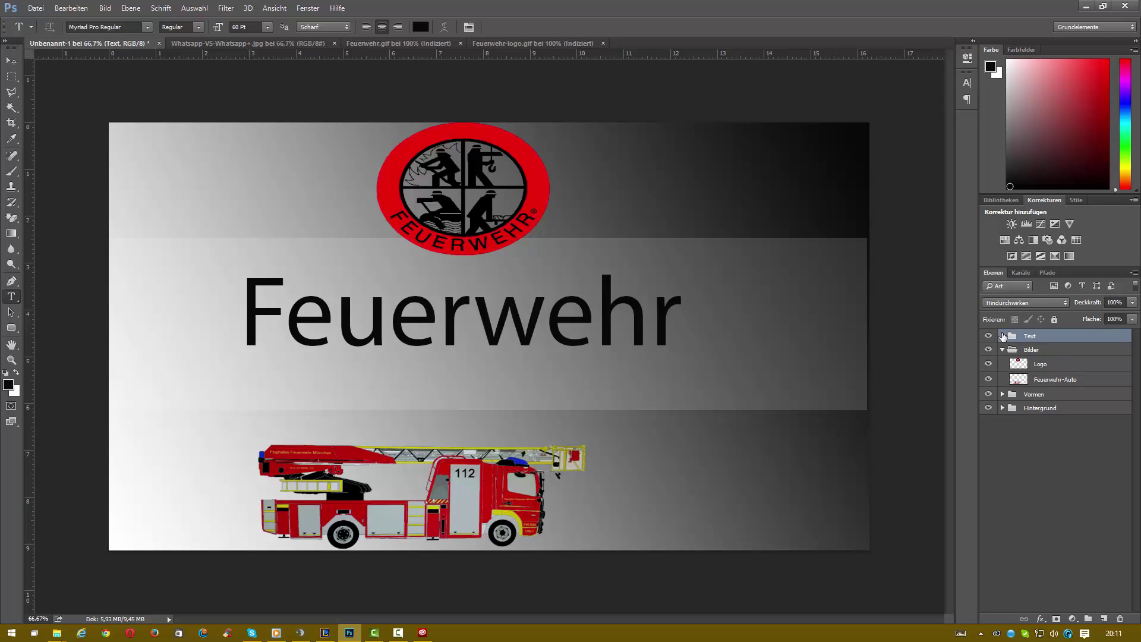
click(1002, 336)
click(1002, 410)
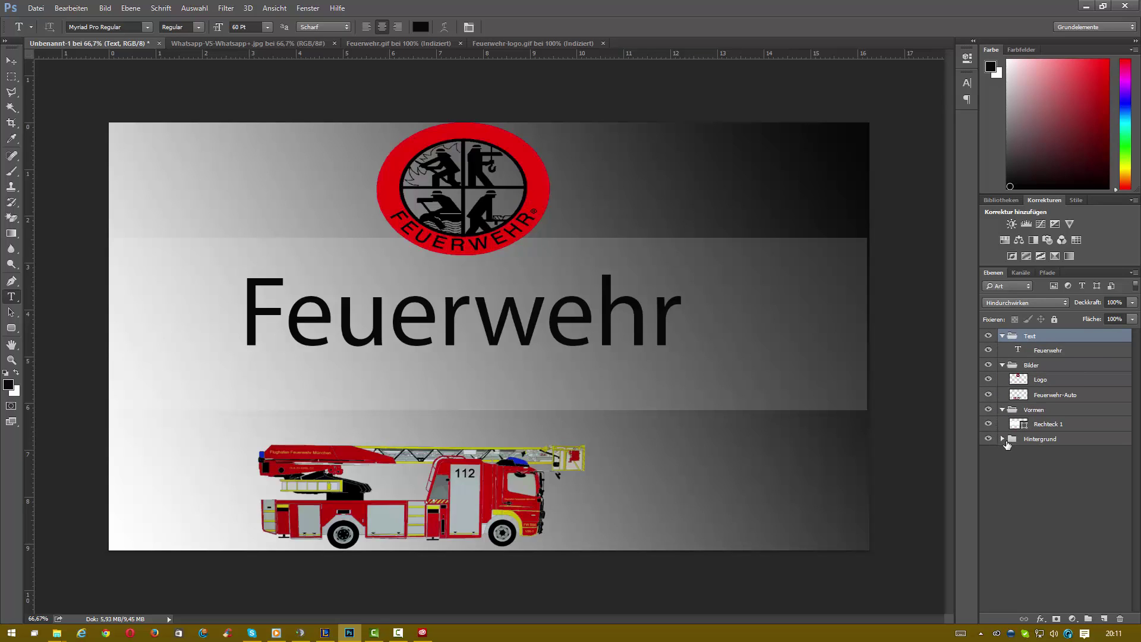
click(1001, 435)
click(1002, 439)
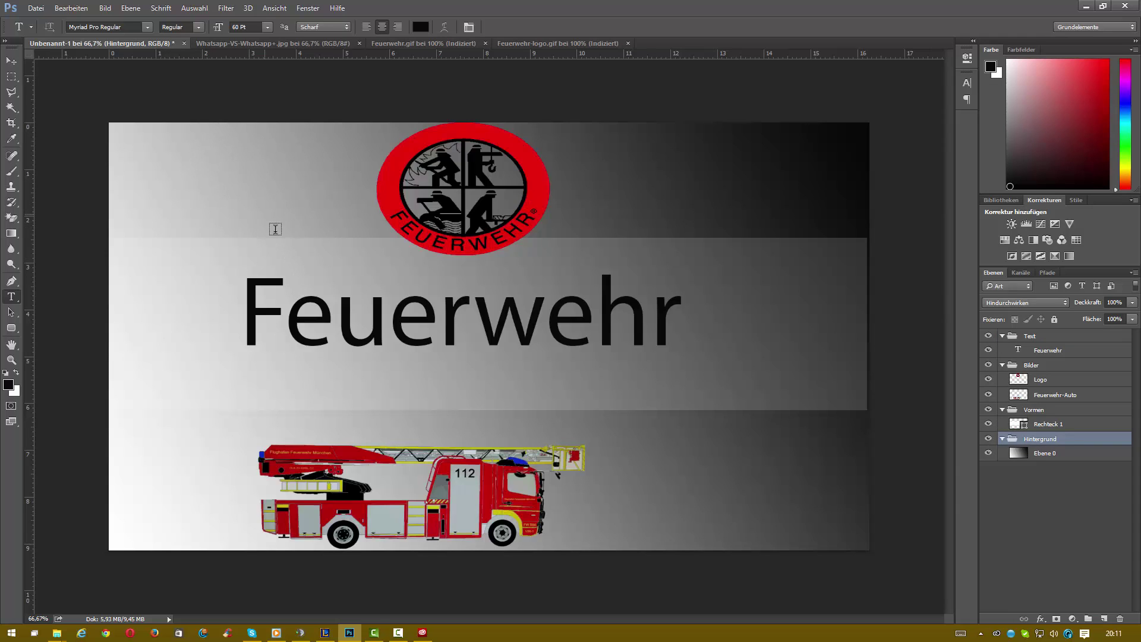
Step: Compare the Feuerwehr thumbnail with the open Whatsapp-VS-Whatsapp+.jpg thumbnail, ending on the Feuerwehr document
click(236, 45)
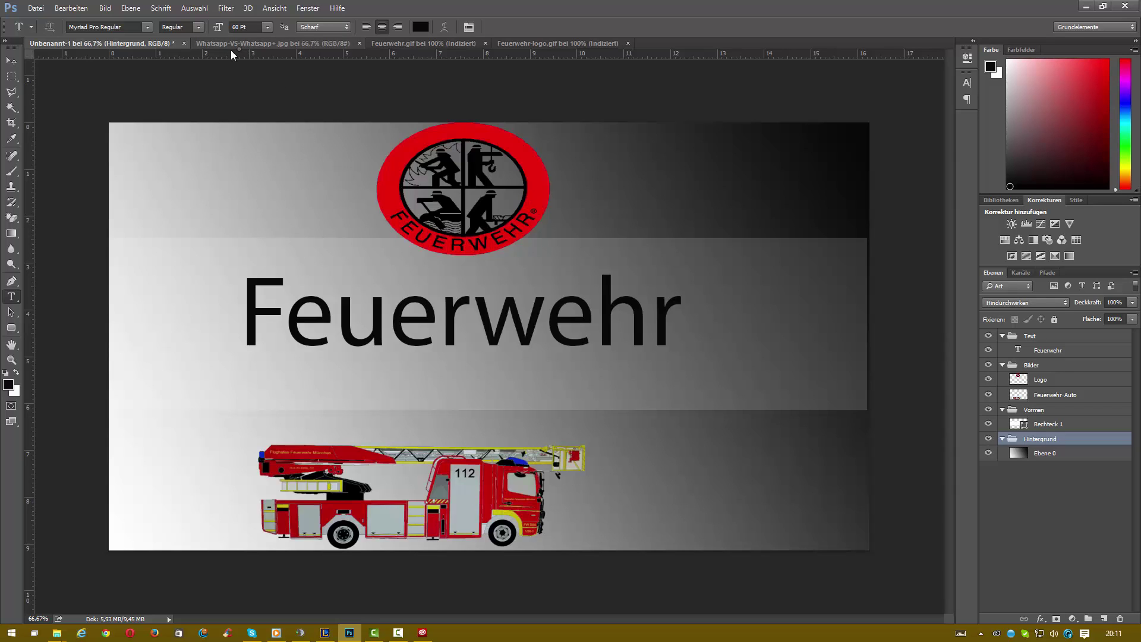
click(142, 46)
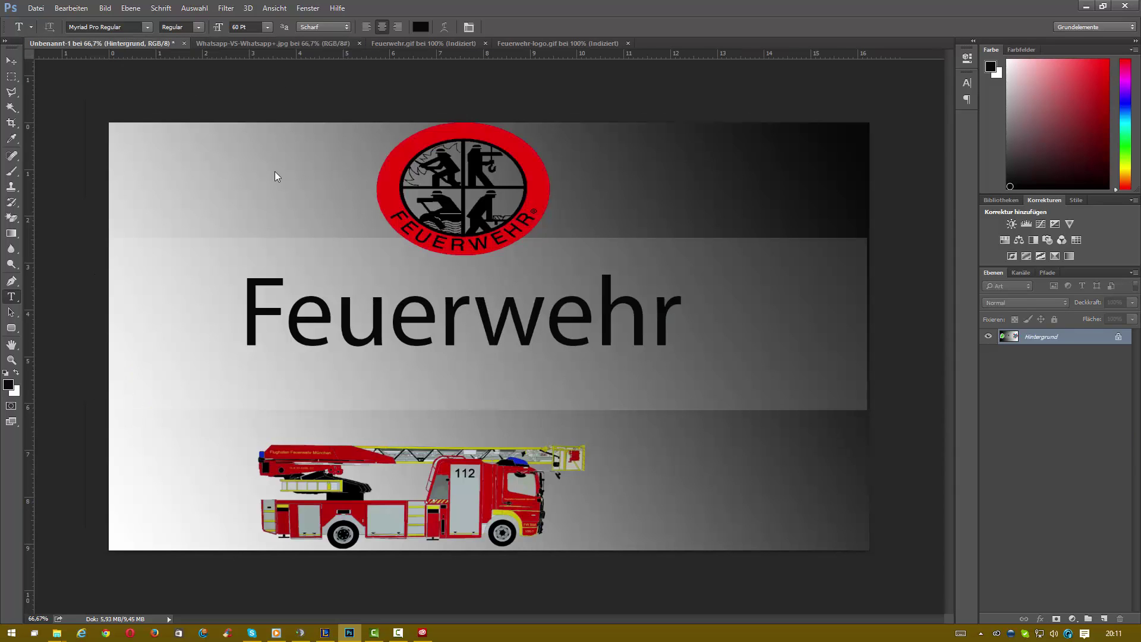
click(230, 45)
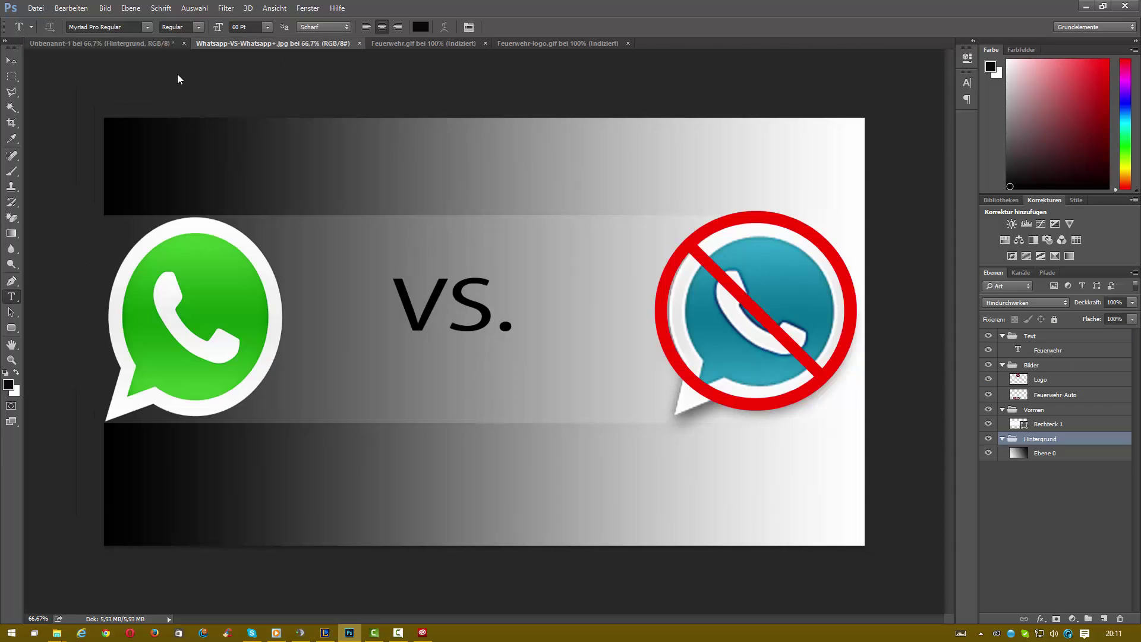
click(153, 50)
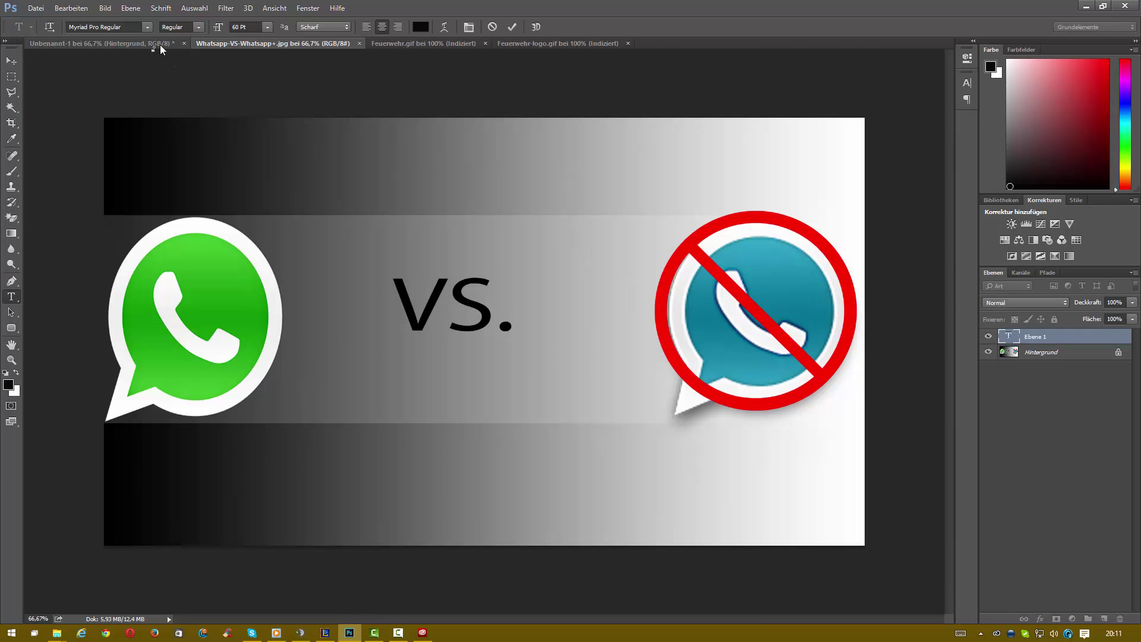
click(160, 44)
click(227, 46)
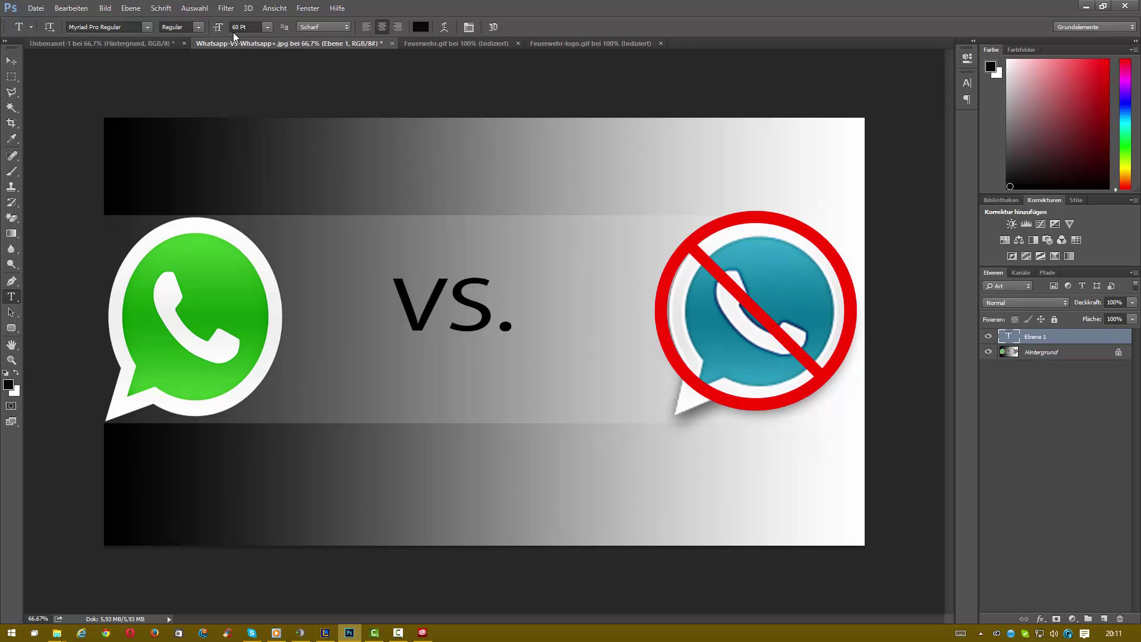
click(143, 43)
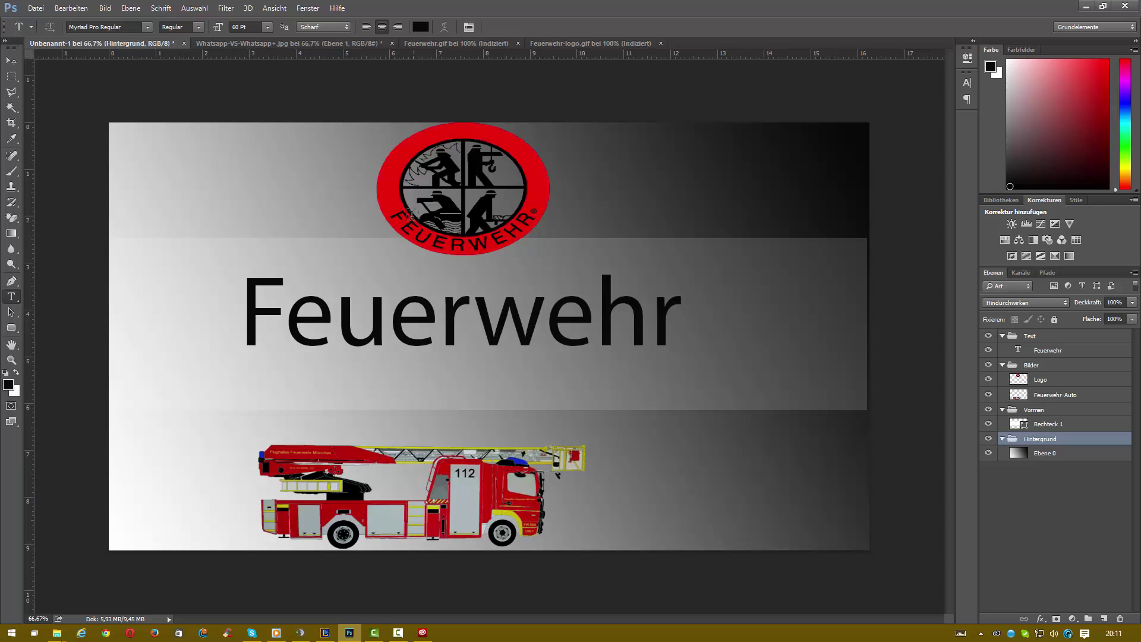
drag(735, 312, 751, 293)
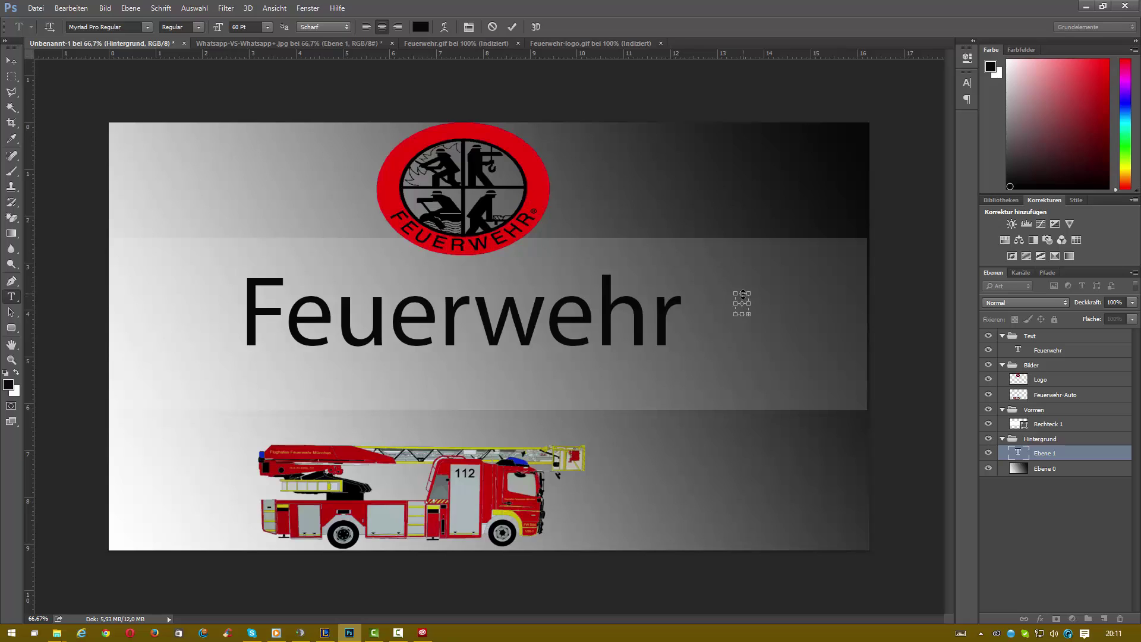
mouse_move(743, 305)
mouse_down()
mouse_move(770, 304)
mouse_move(743, 301)
mouse_up()
drag(486, 493, 538, 504)
drag(800, 326, 818, 351)
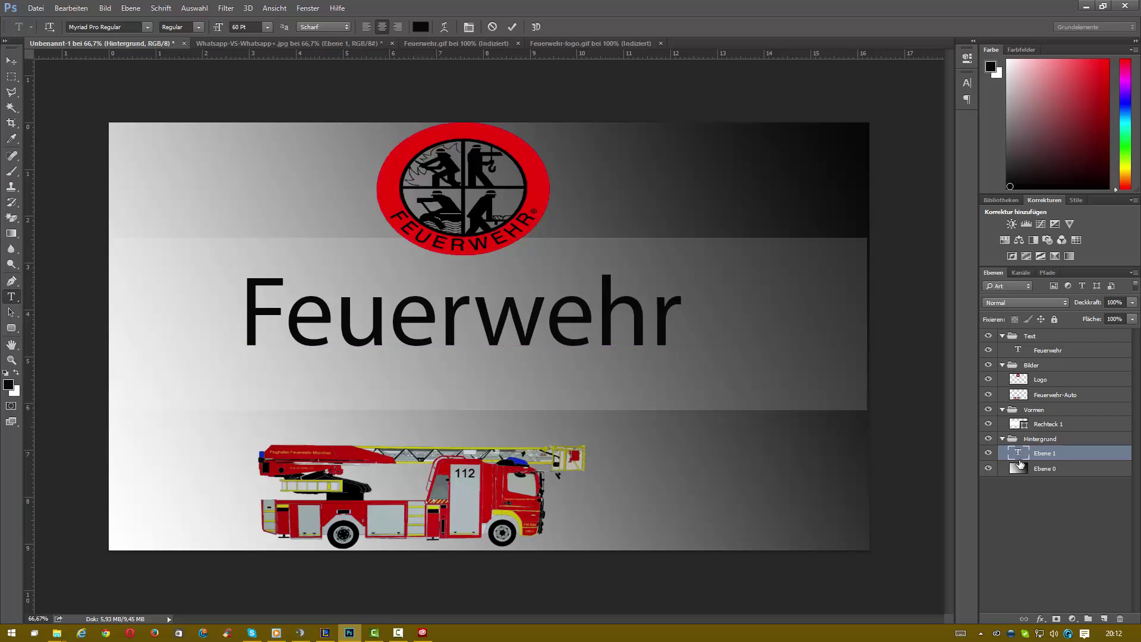
click(1018, 467)
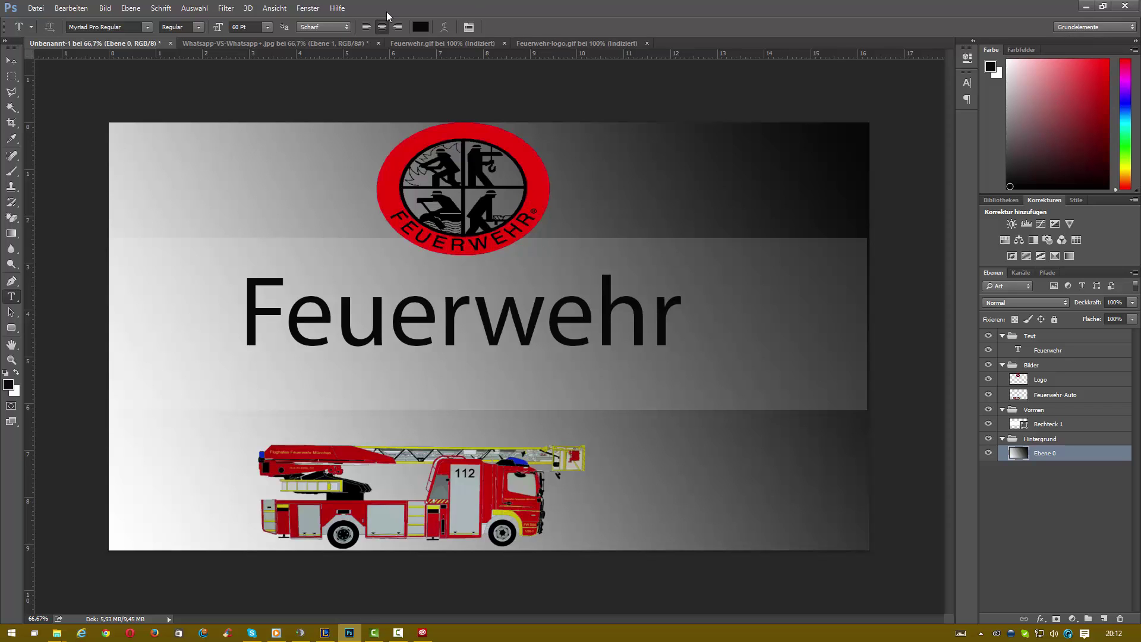
Step: View the open Whatsapp, Feuerwehr.gif and Feuerwehr-logo.gif documents, return to the thumbnail and activate the rectangular marquee tool
click(333, 41)
click(414, 45)
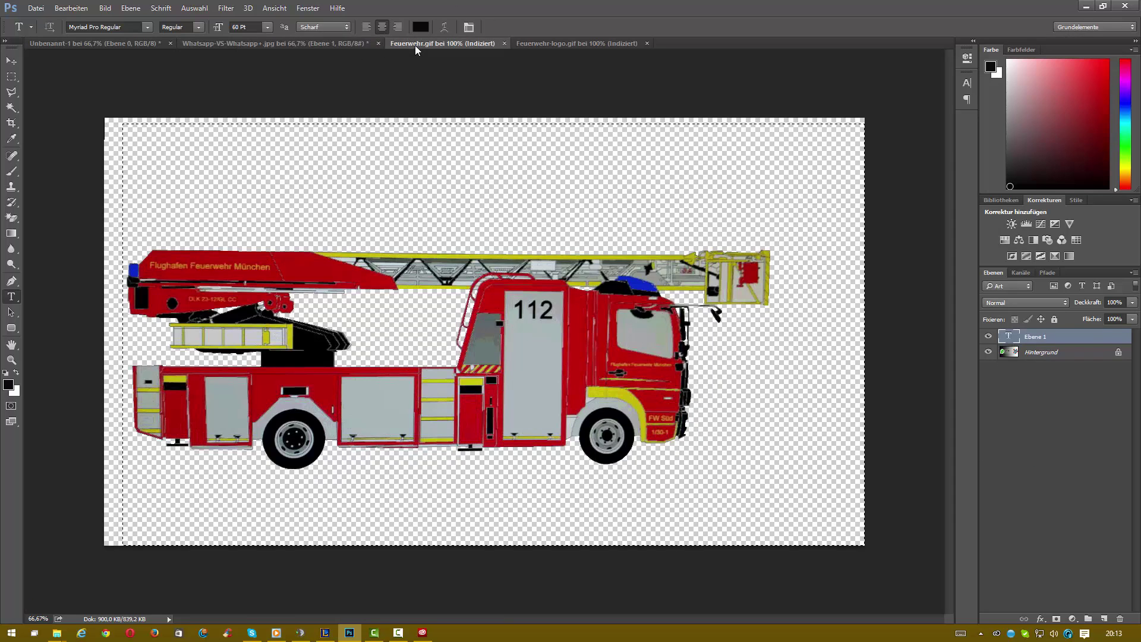
click(540, 44)
click(91, 44)
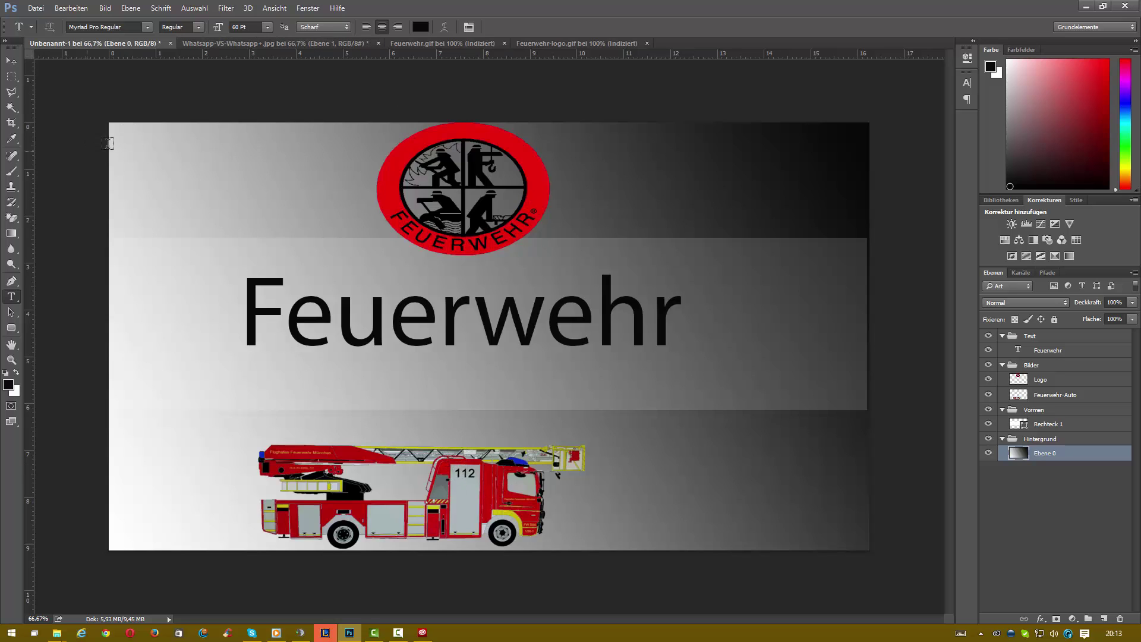
click(12, 76)
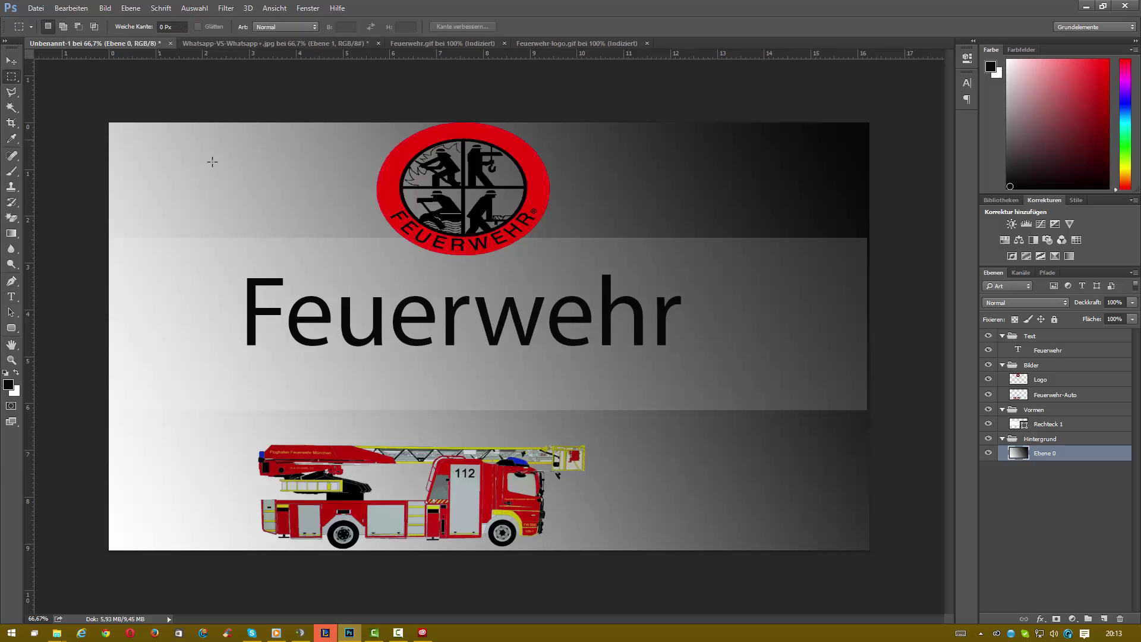
Step: Select and delete a rectangular area at the gradient layer's upper-left corner, undo the deletion, and clear the selection
drag(102, 119, 260, 197)
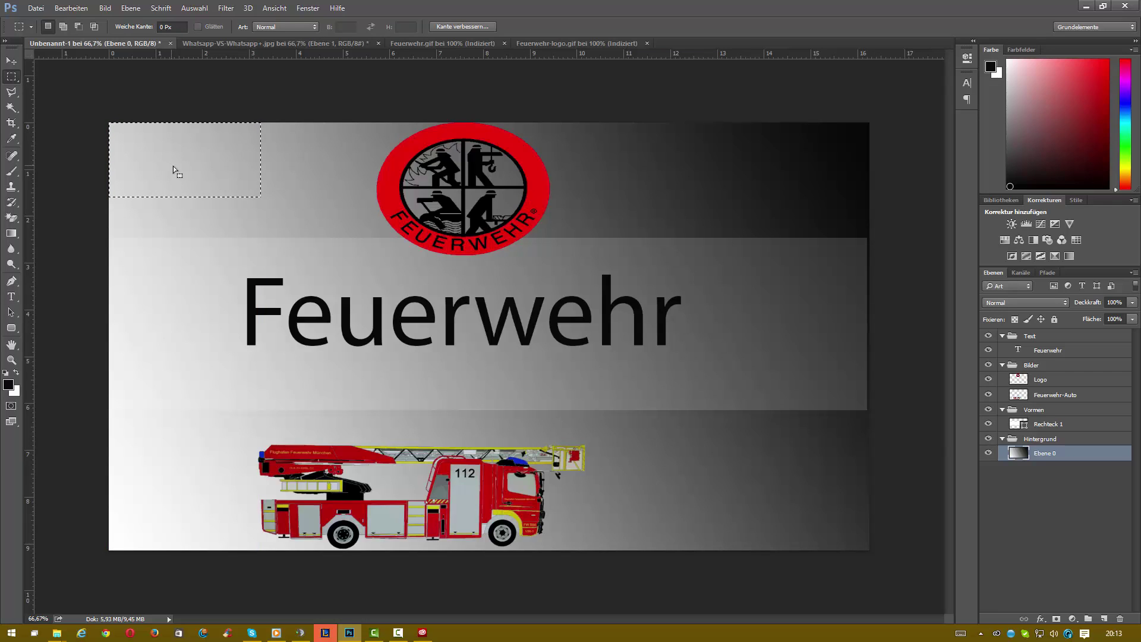
key(Delete)
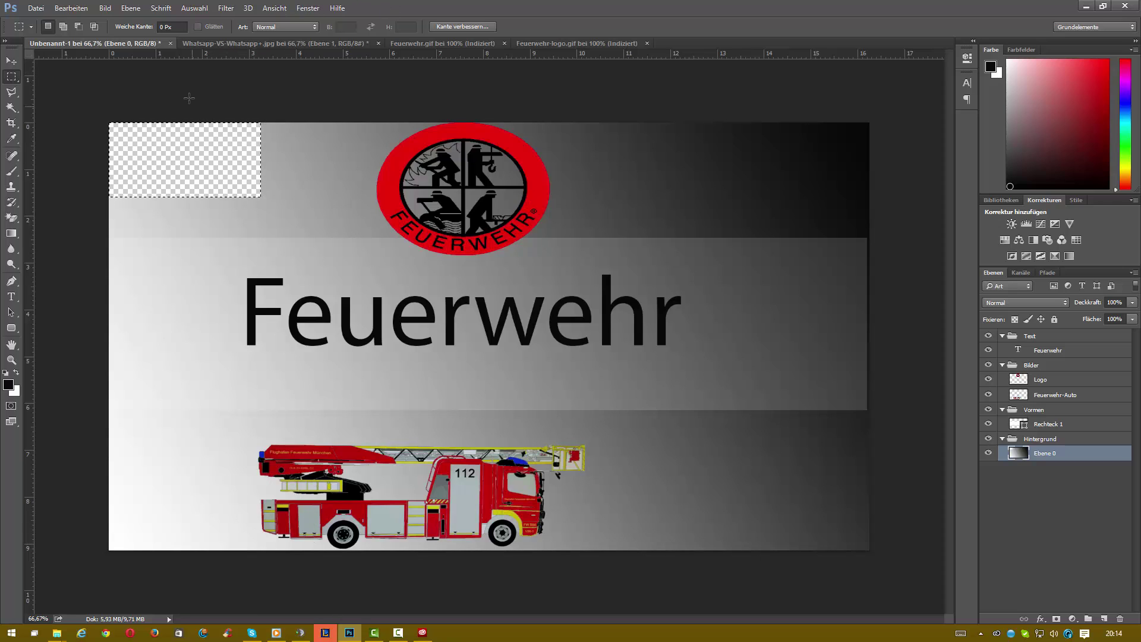
click(104, 8)
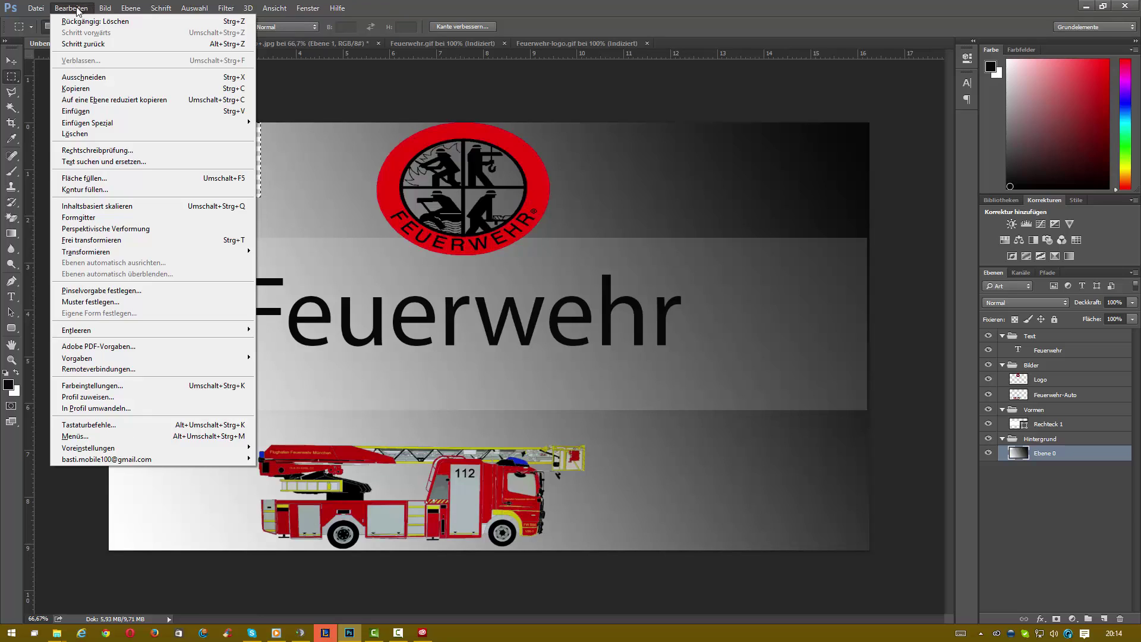
click(29, 38)
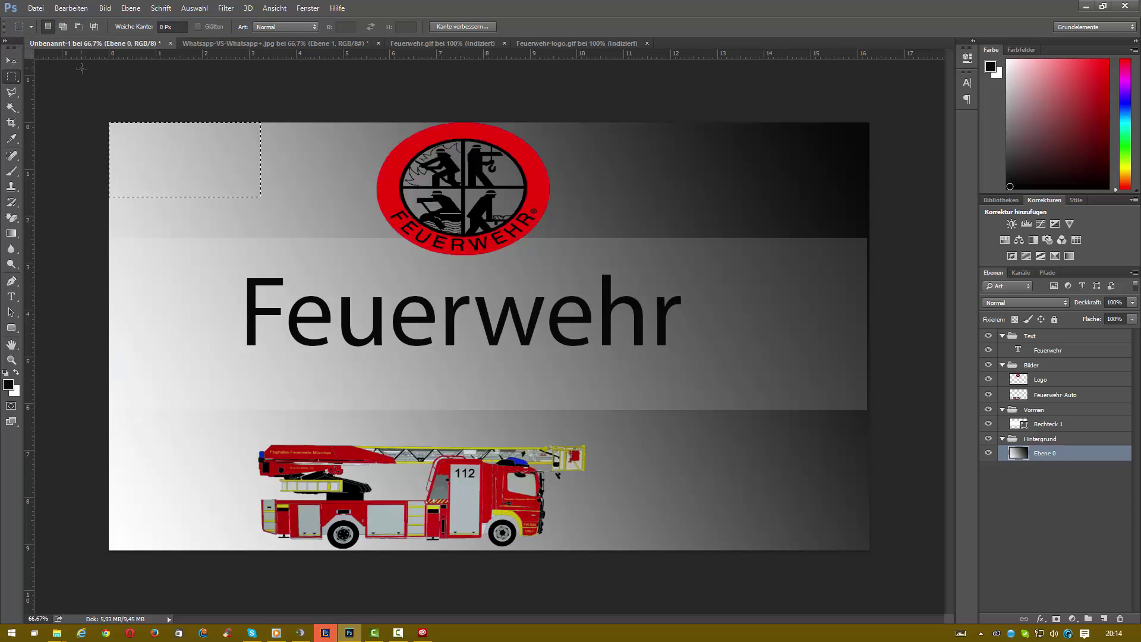
click(95, 82)
Step: Export the thumbnail for web as a JPEG at quality 80, named Feuherwehr--1, in the YT-Thumbnails folder
click(36, 7)
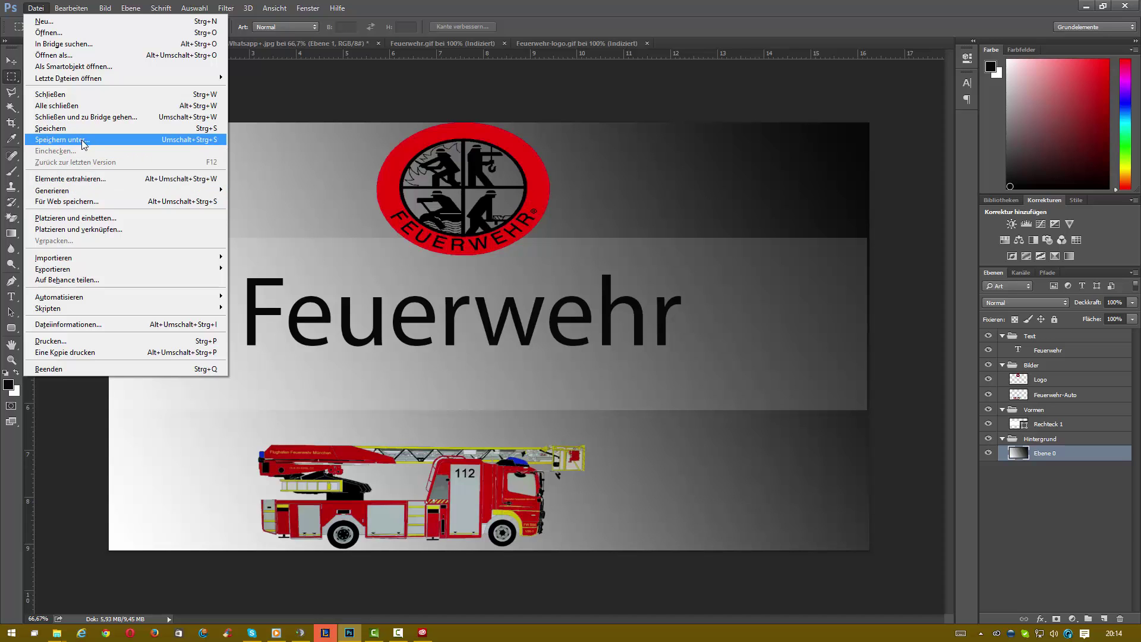
click(92, 202)
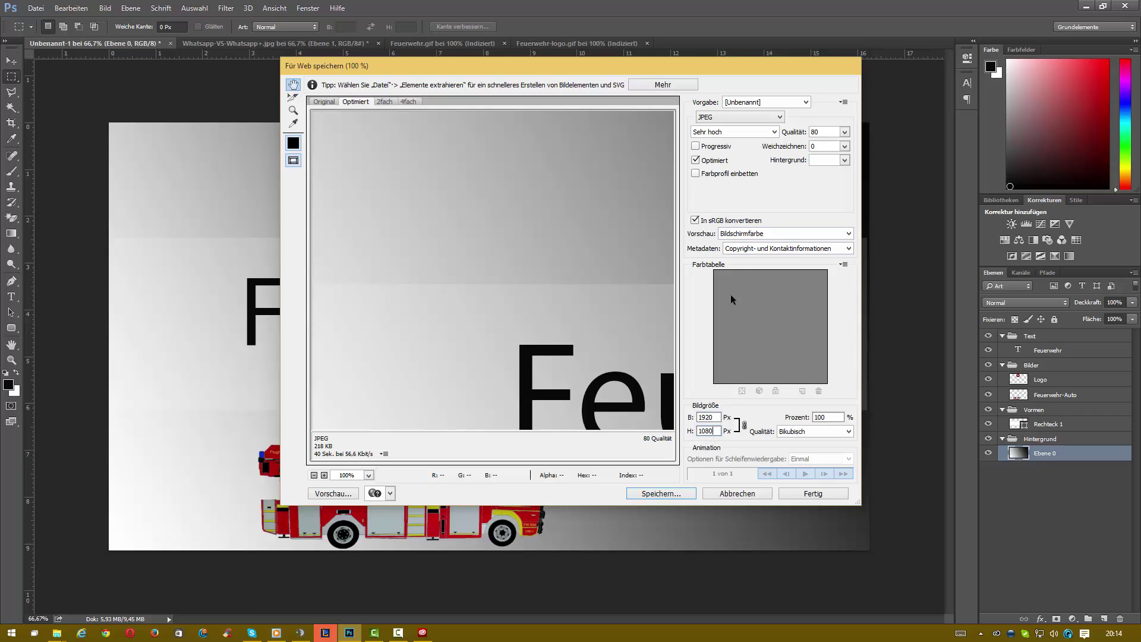
click(813, 132)
click(695, 161)
click(661, 493)
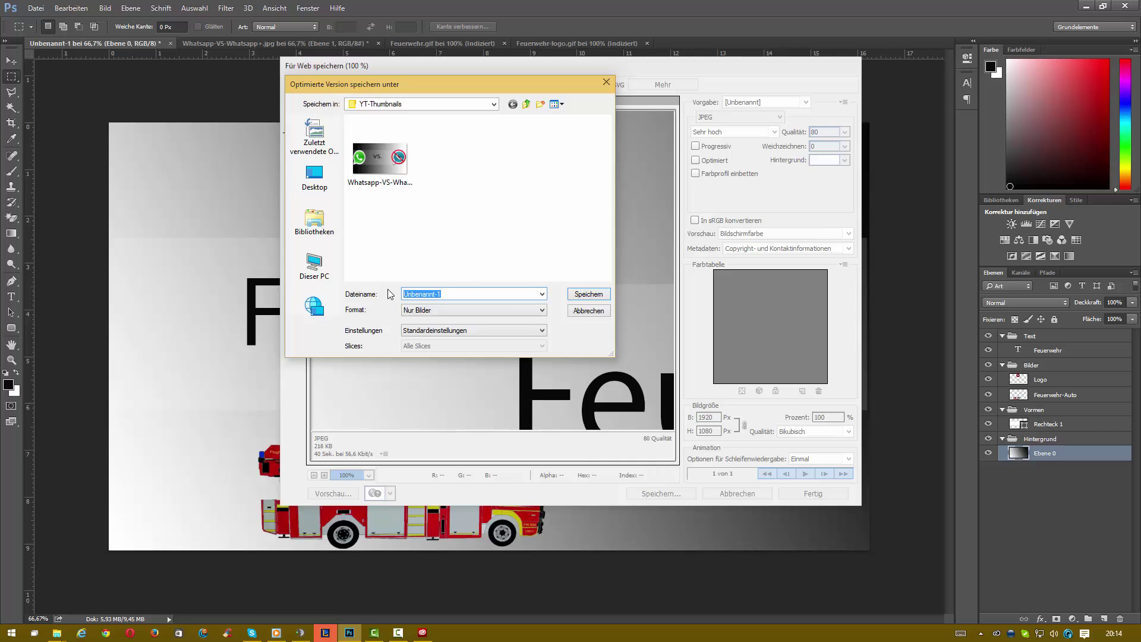
text(Feuherwehr)
click(601, 295)
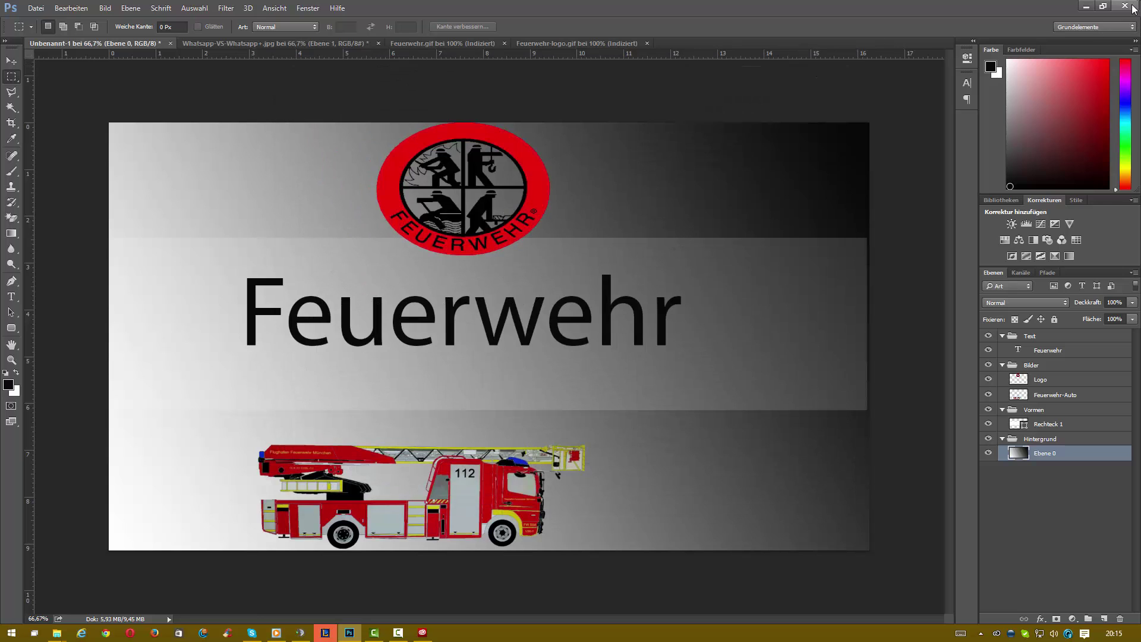
Step: Quit Photoshop, saving the changed Whatsapp-VS-Whatsapp+.jpg document as Feuerwehr.psd in YT-Thumbnails with maximised compatibility
click(1125, 7)
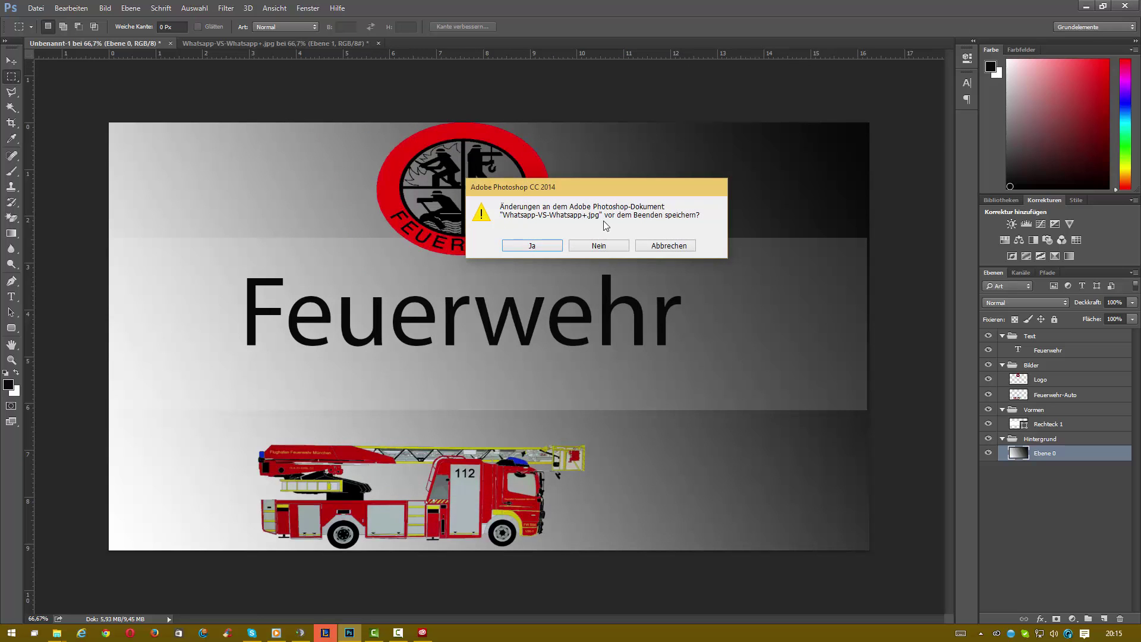
click(530, 247)
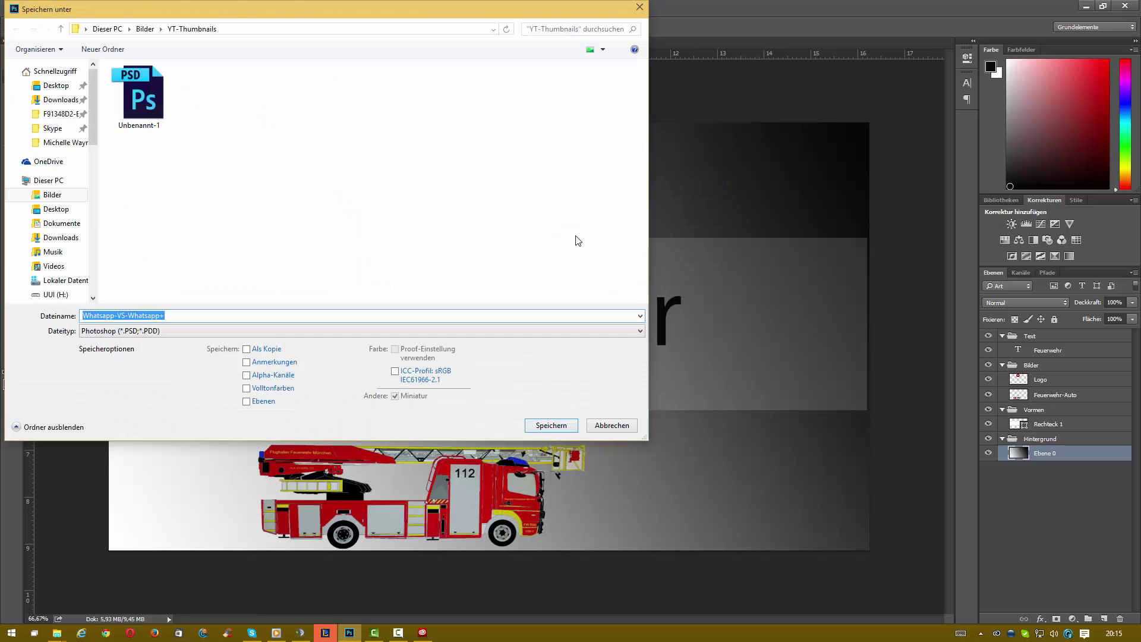
click(179, 323)
click(138, 114)
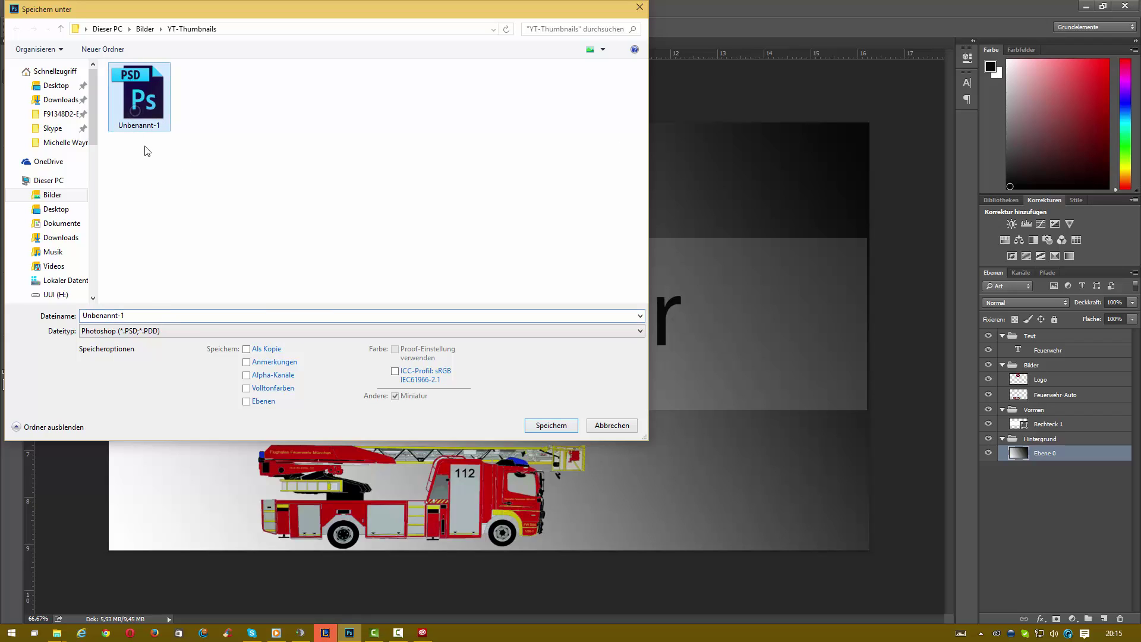
click(148, 316)
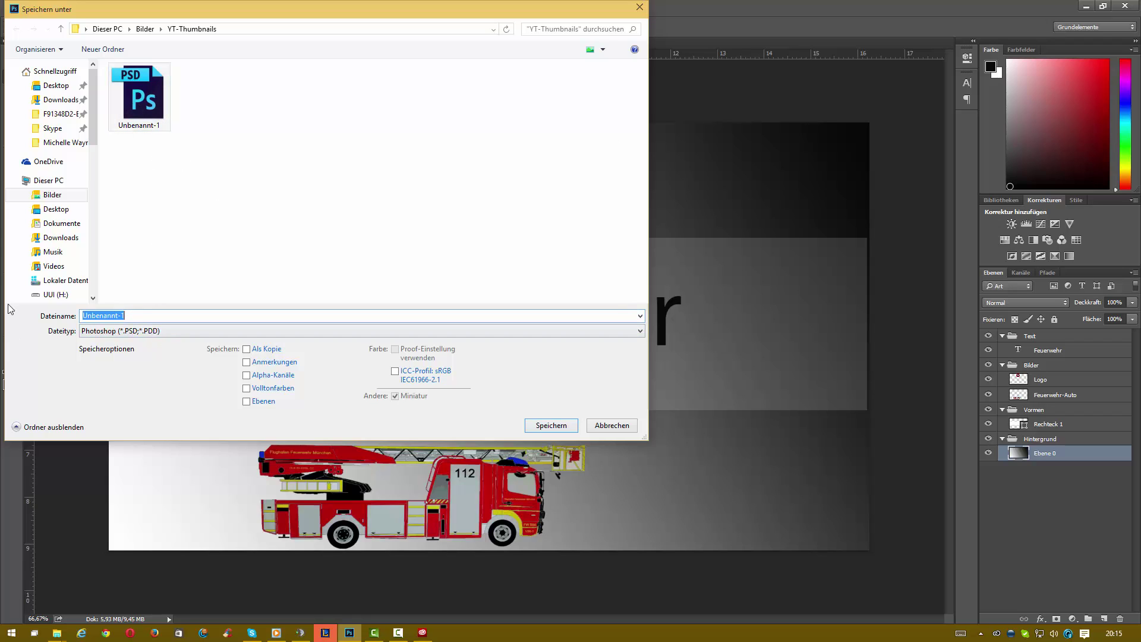
text(F)
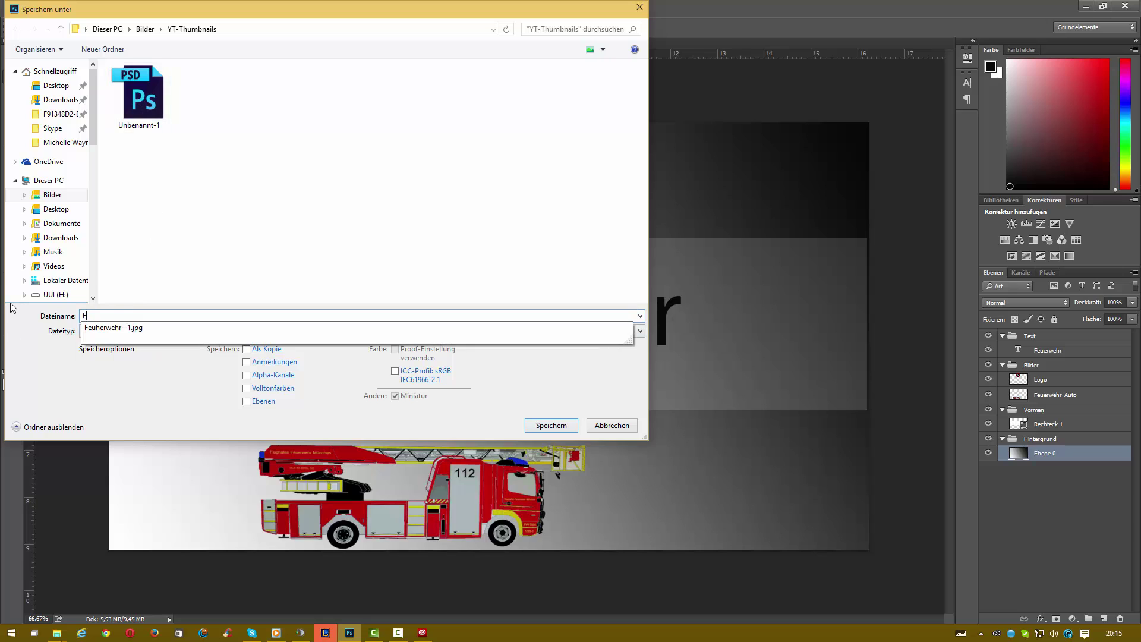
text(euerwehr)
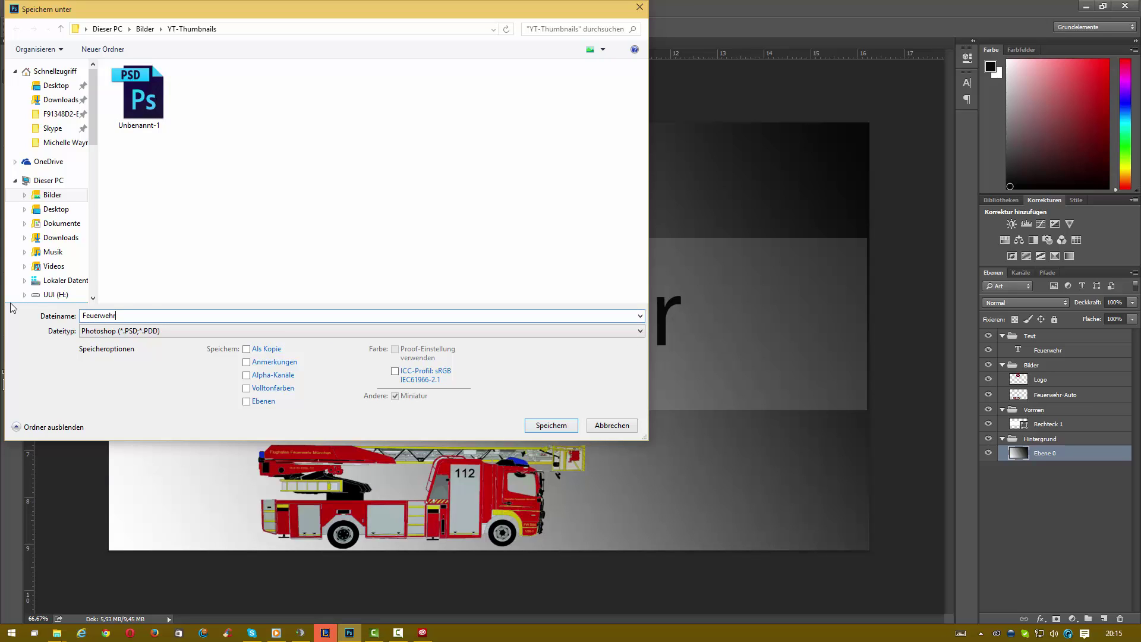
click(550, 424)
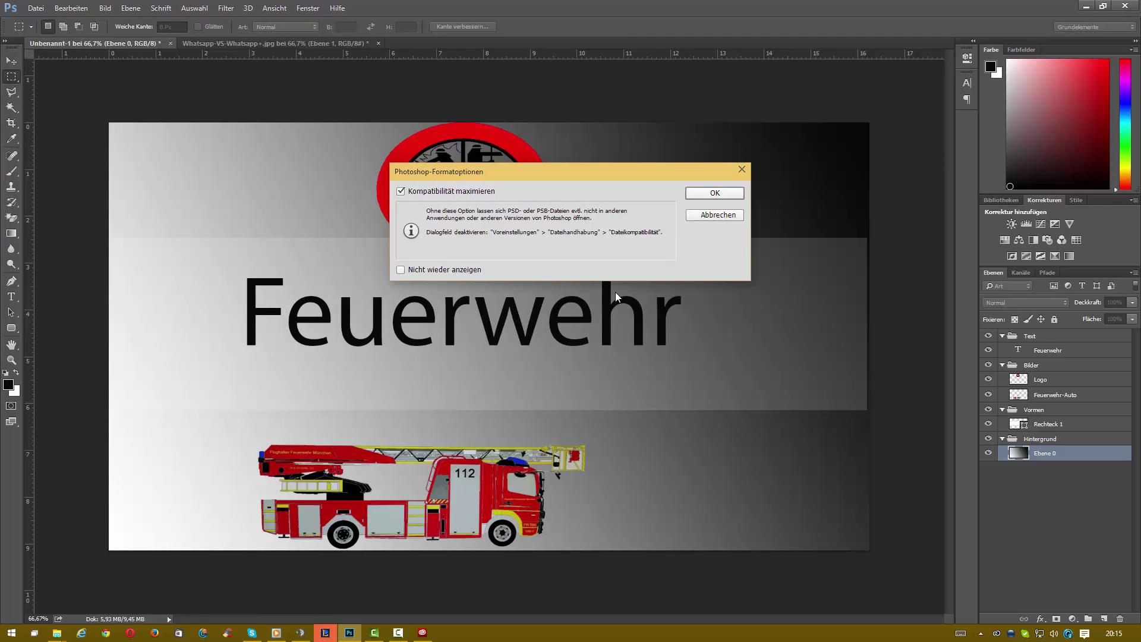
click(715, 193)
key(ctrl+q)
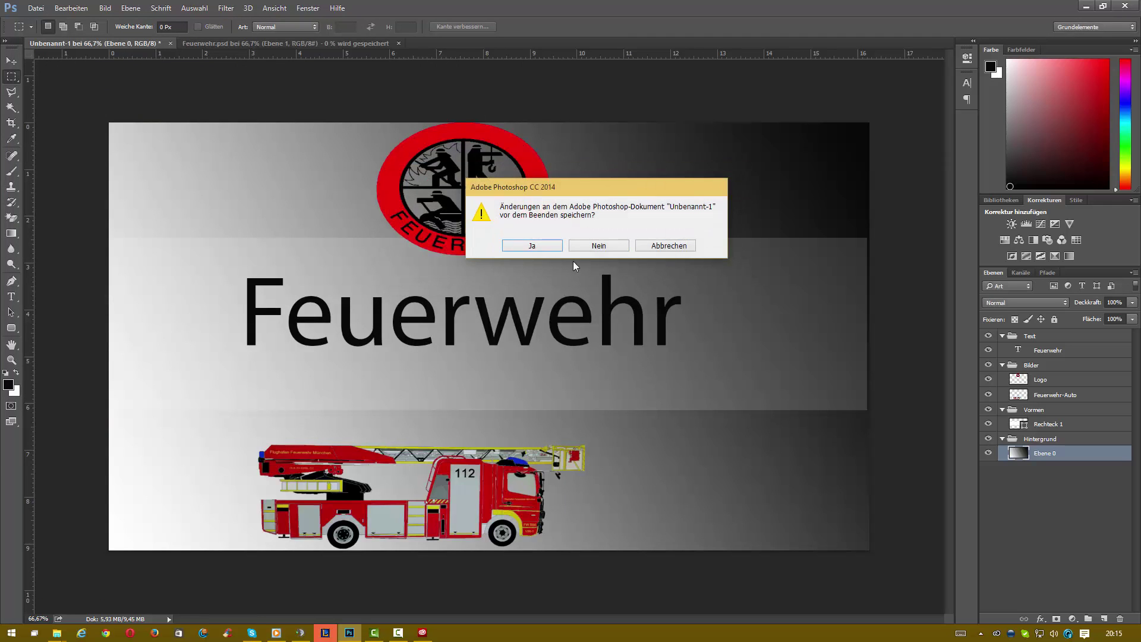
Step: Save the Unbenannt-1 thumbnail as Feuerwehr.psd, replacing the existing file and keeping maximised compatibility, and finish quitting Photoshop
click(535, 246)
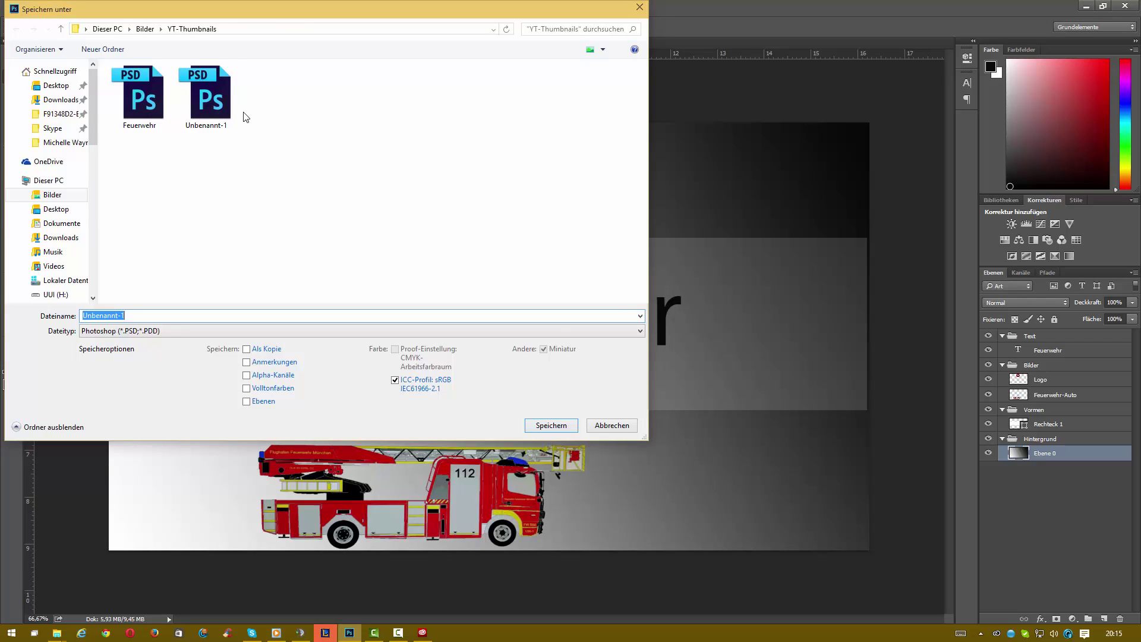
click(213, 101)
click(142, 98)
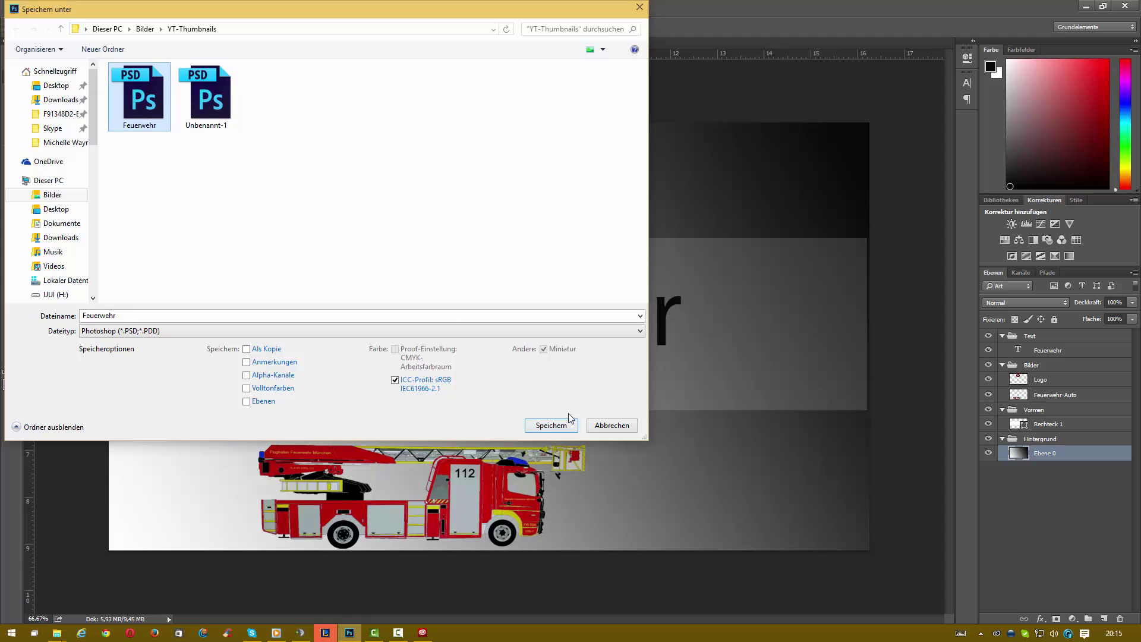
click(545, 431)
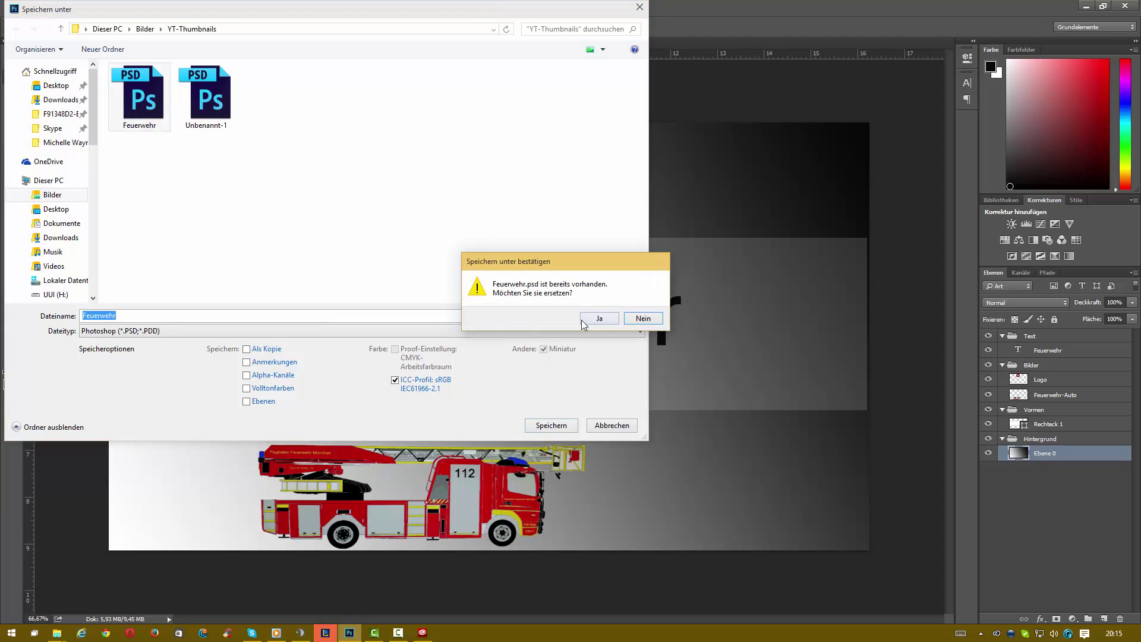
click(582, 320)
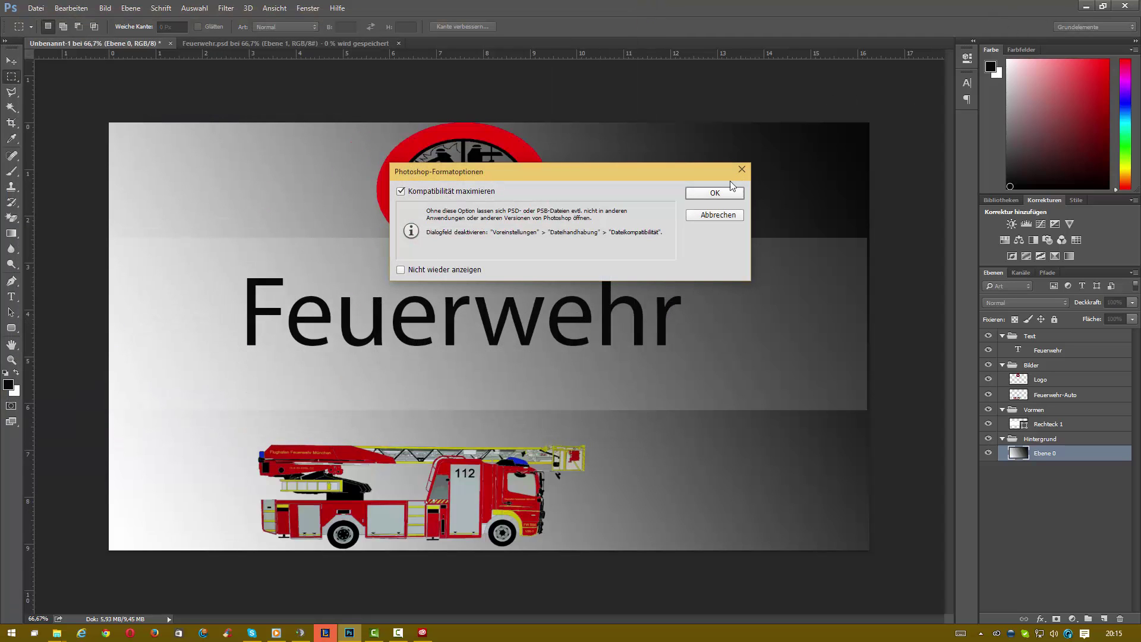
click(712, 192)
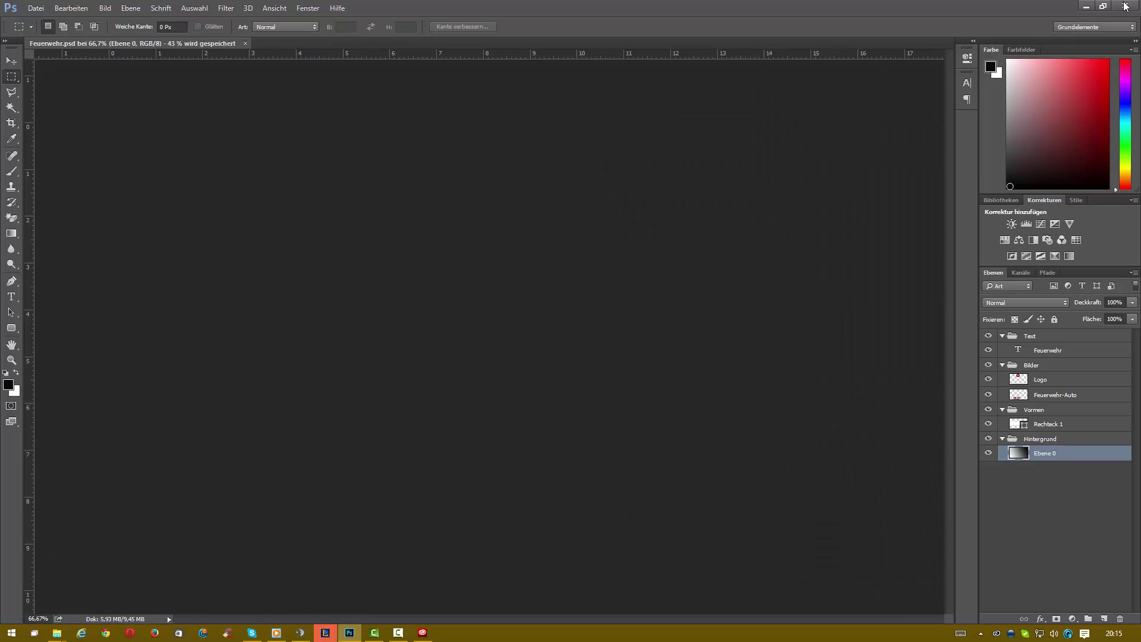
click(1126, 6)
Step: Open the exported Feuherwehr--1 image from the YT-Thumbnails folder in Fotos to check the finished thumbnail
click(493, 216)
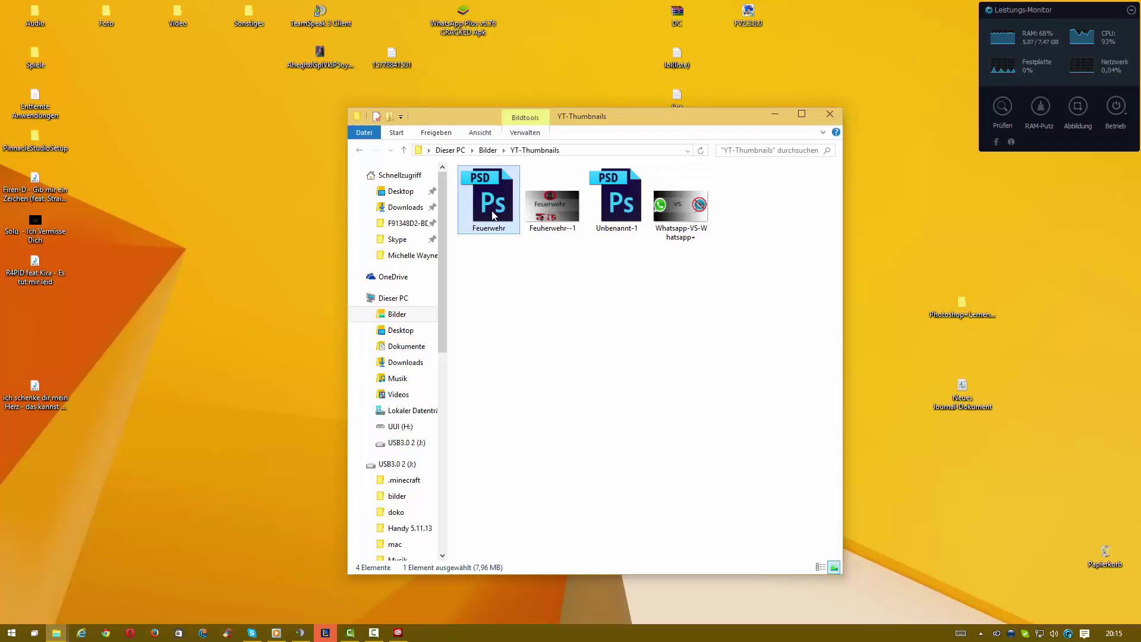
double_click(543, 215)
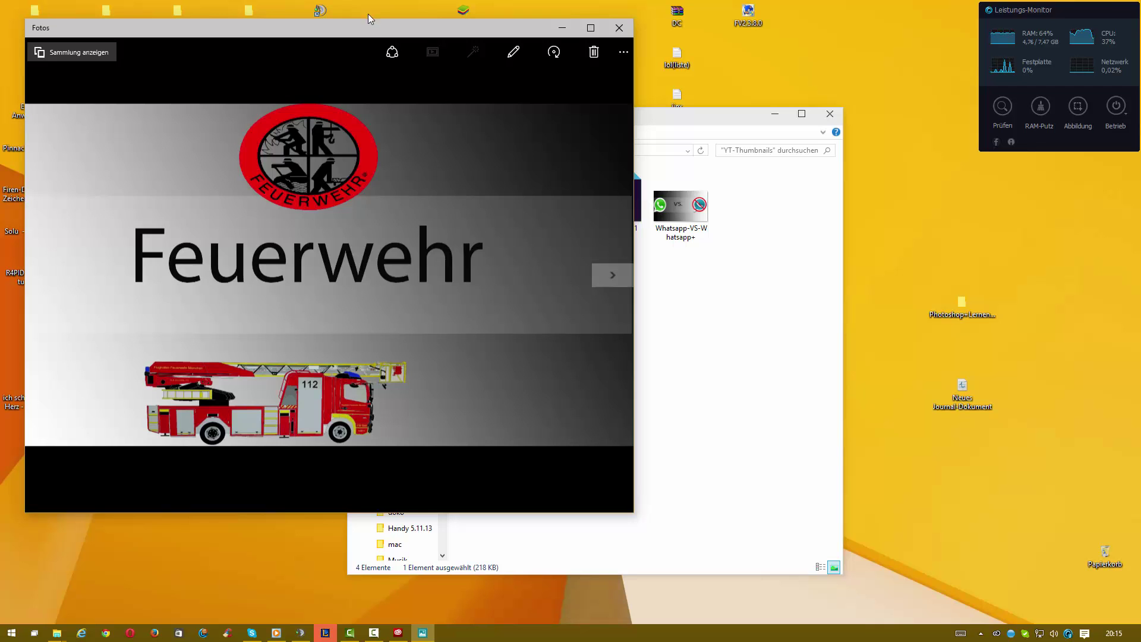
drag(339, 27, 474, 85)
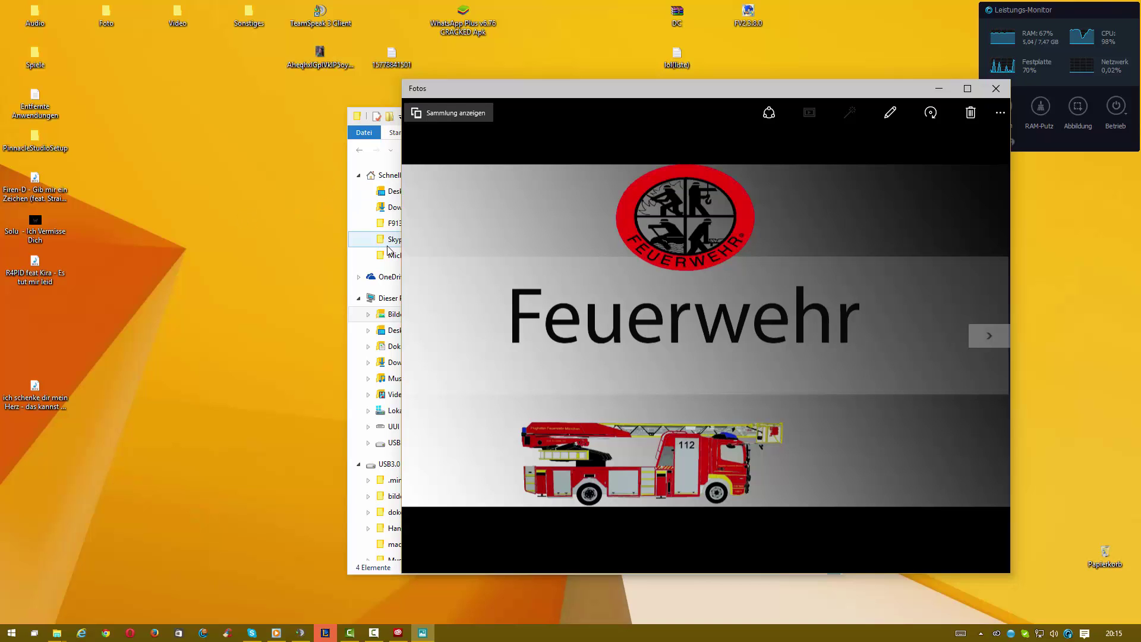
key(alt+F4)
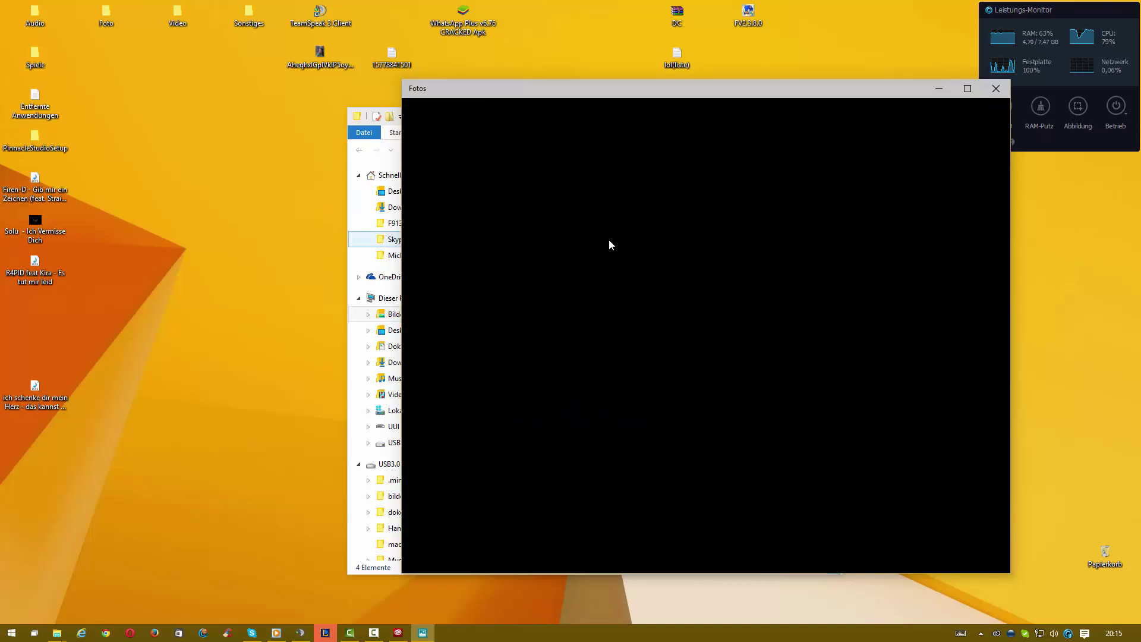
double_click(552, 202)
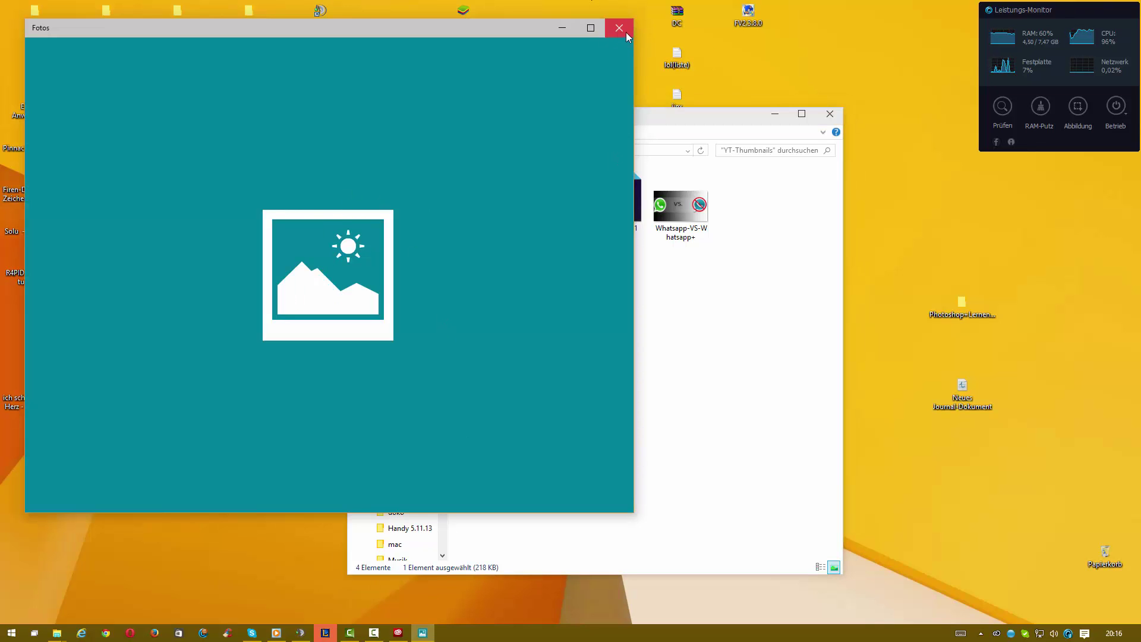
click(626, 33)
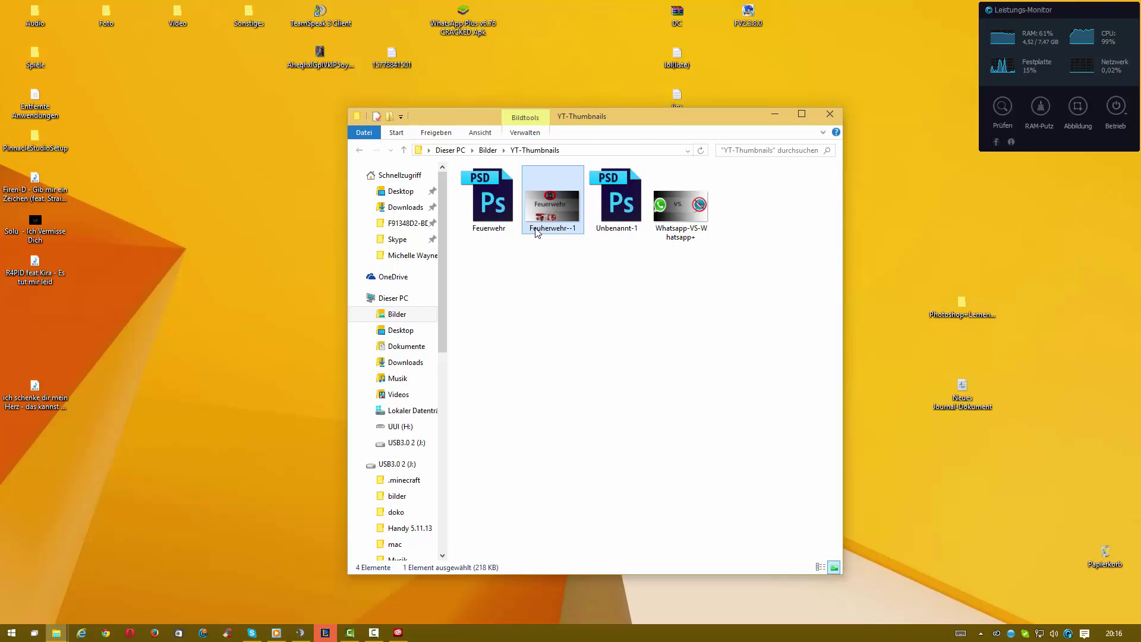
key(Return)
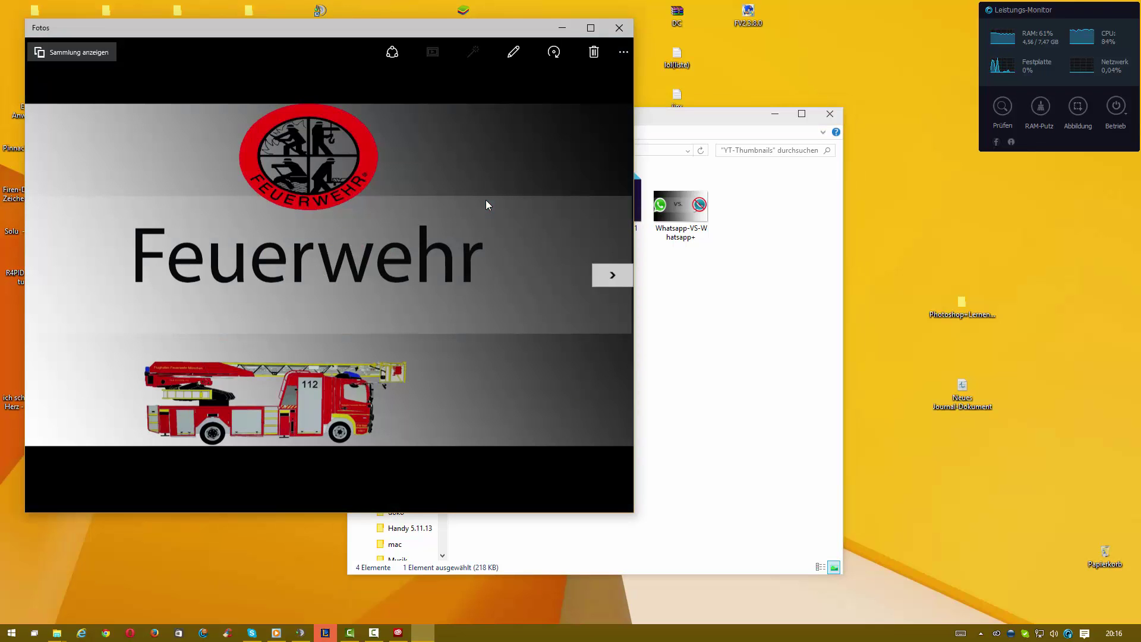
Step: Try to view the Whatsapp-VS-Whatsapp+ image from the folder in Fotos, and close the Fotos window
click(676, 230)
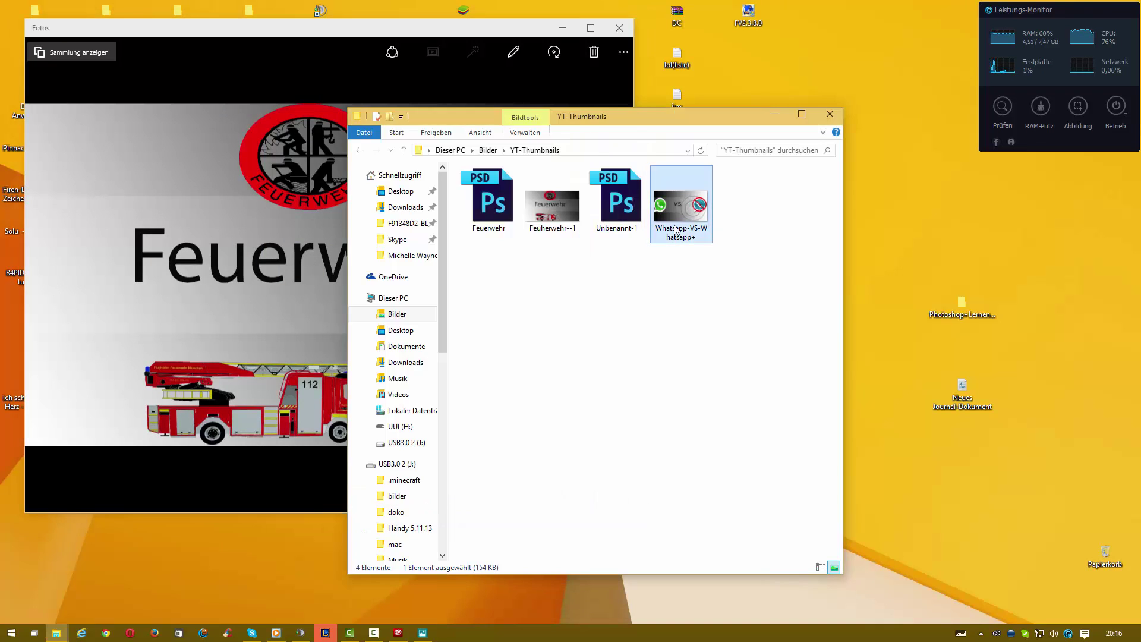
double_click(676, 230)
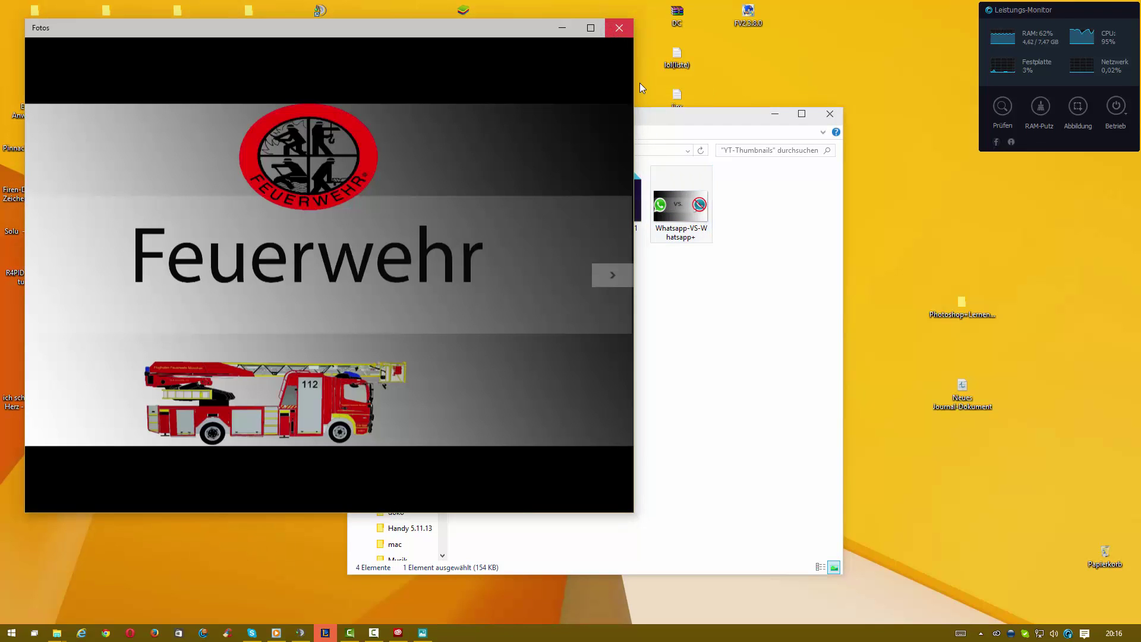
click(619, 28)
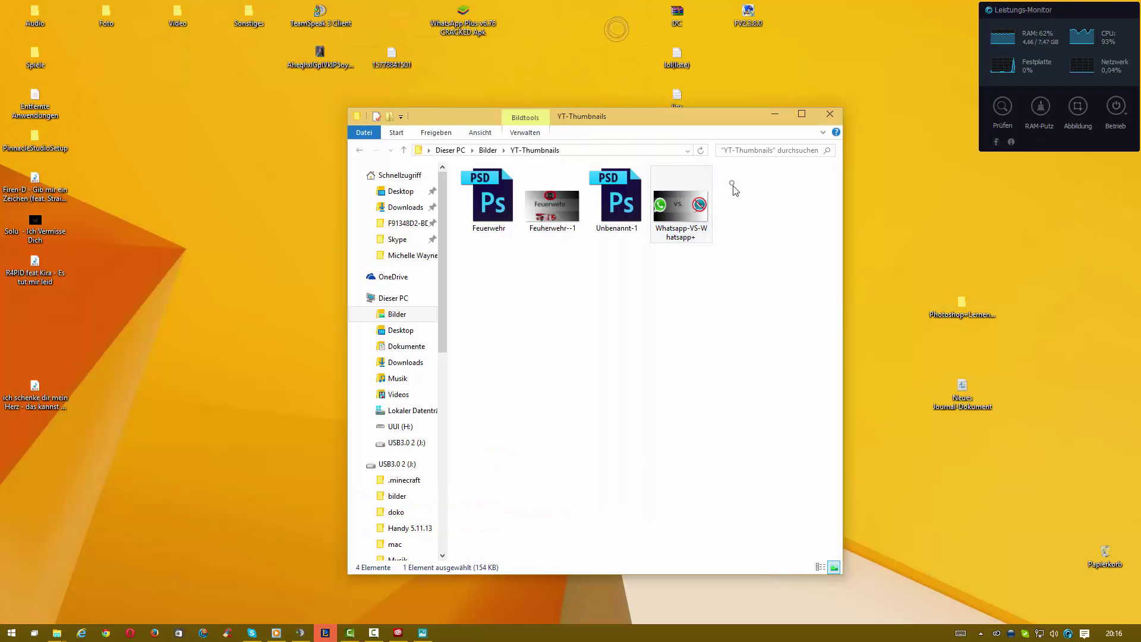
Step: Make Windows-Fotoanzeige the default app for .jpg files and open the Whatsapp-VS-Whatsapp+ image with it
click(684, 205)
right_click(682, 203)
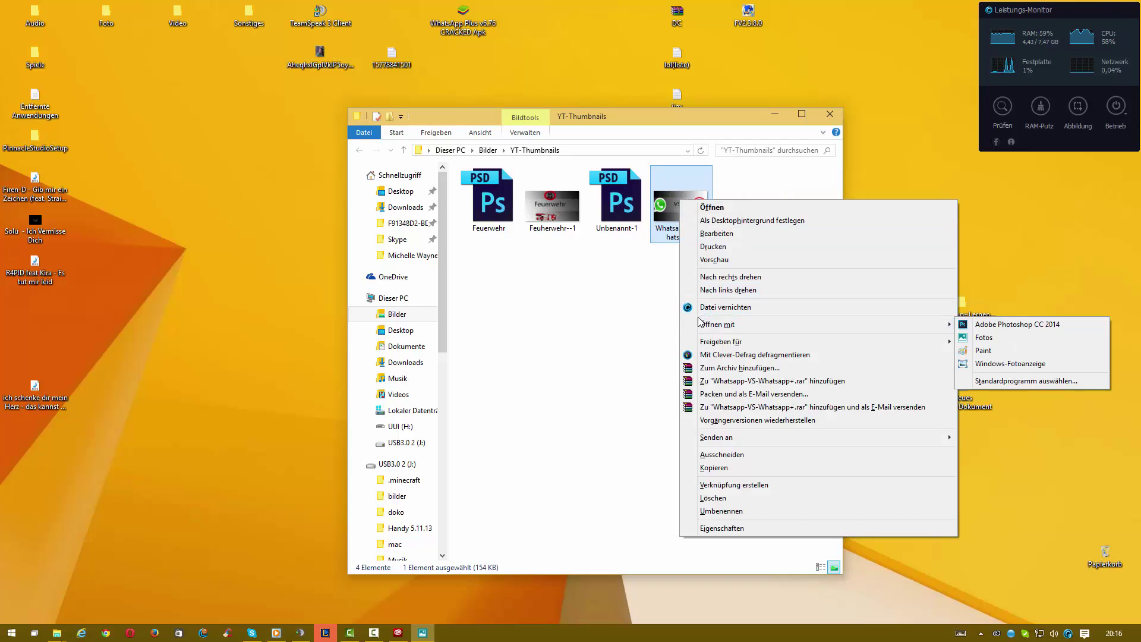
mouse_move(947, 325)
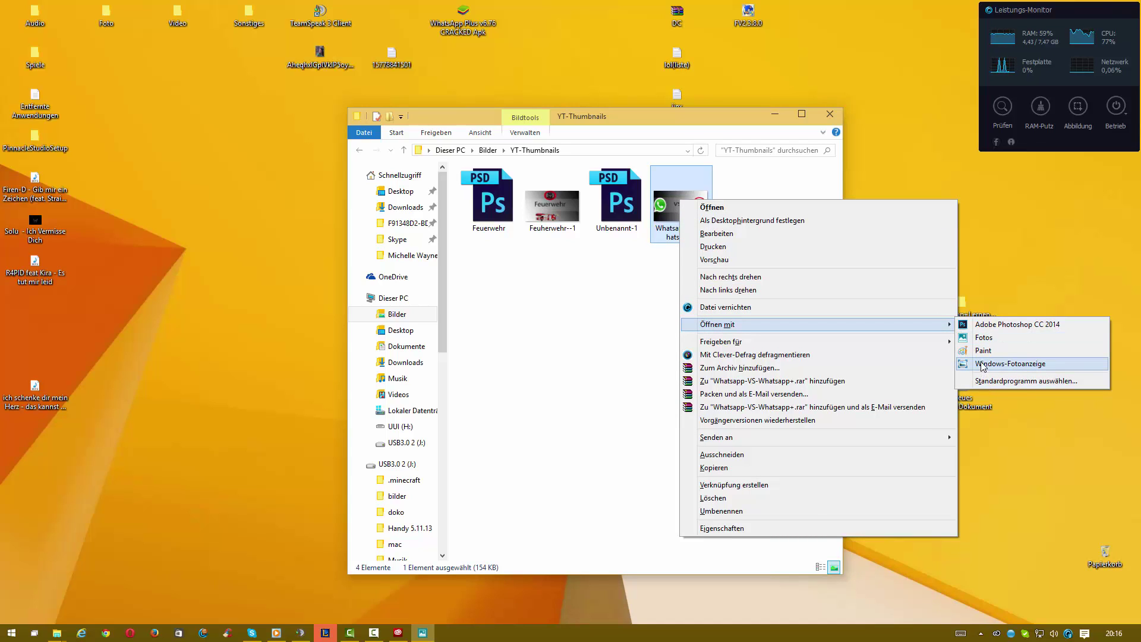
click(1011, 380)
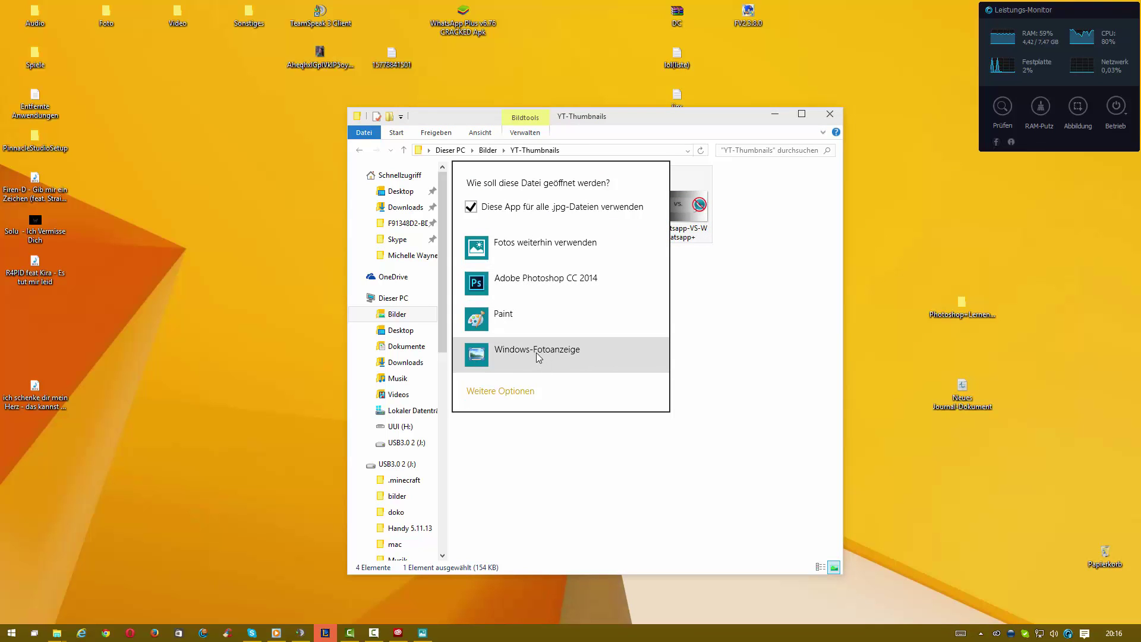
click(537, 355)
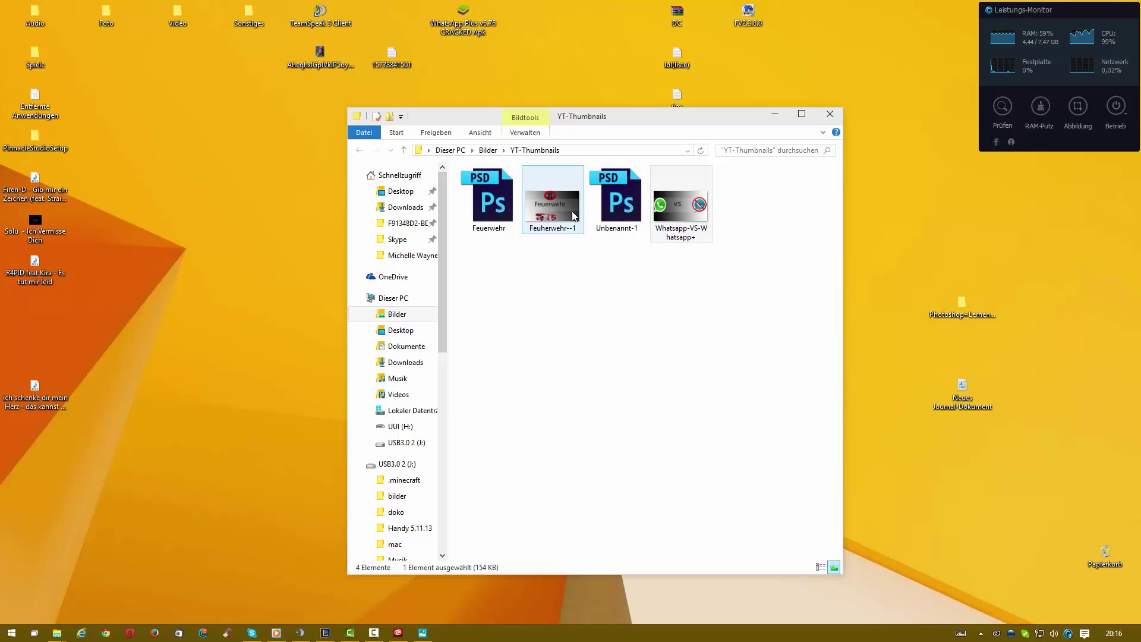
double_click(681, 205)
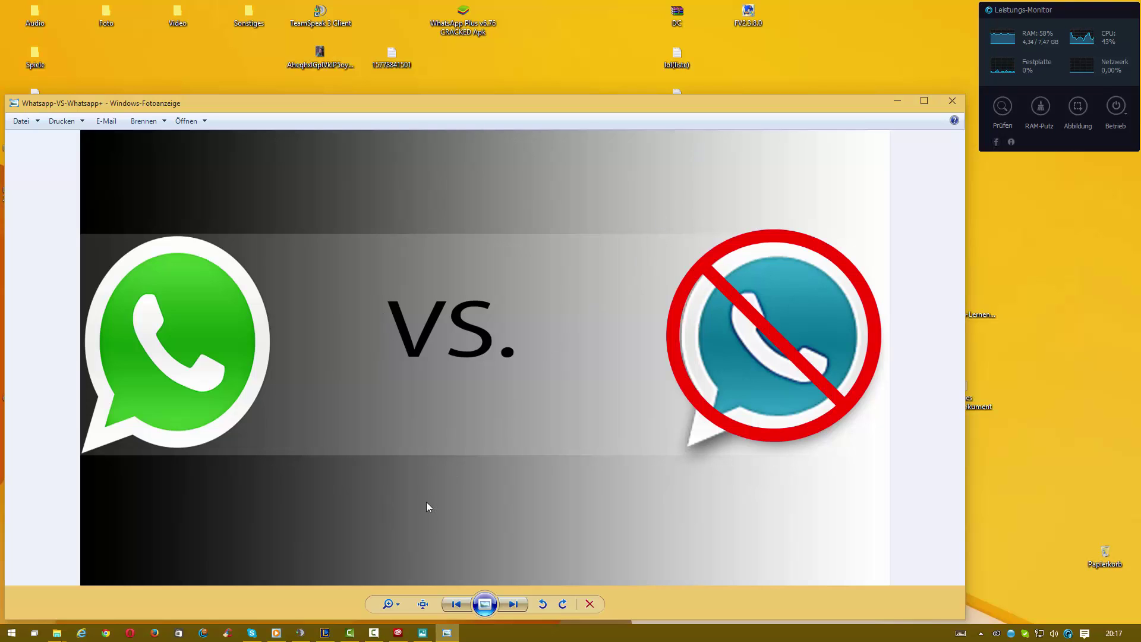
click(372, 631)
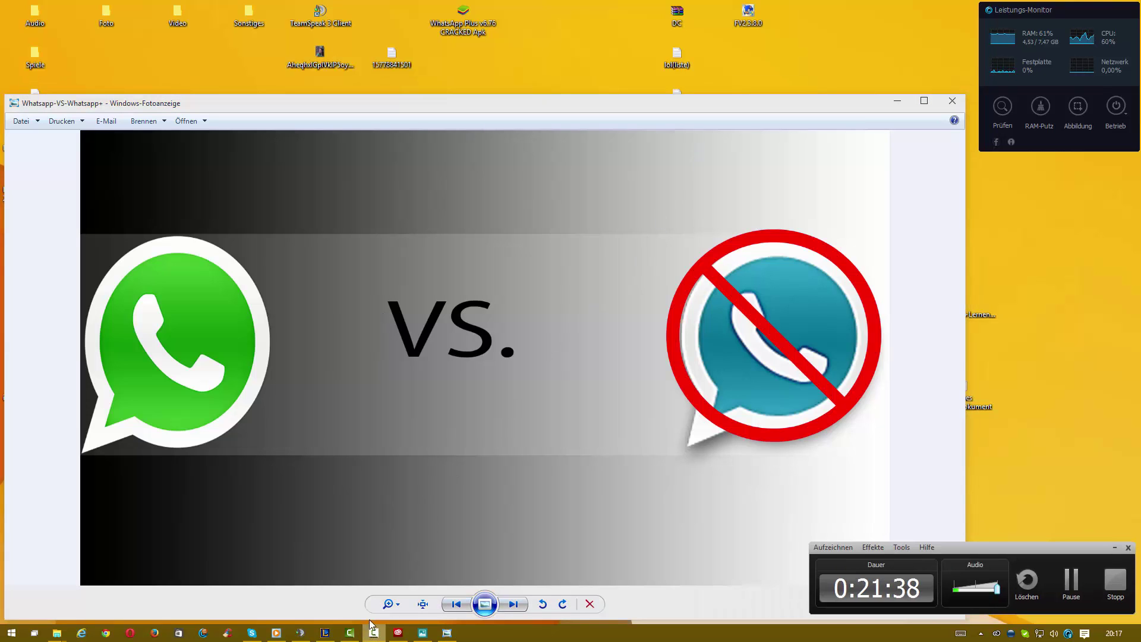